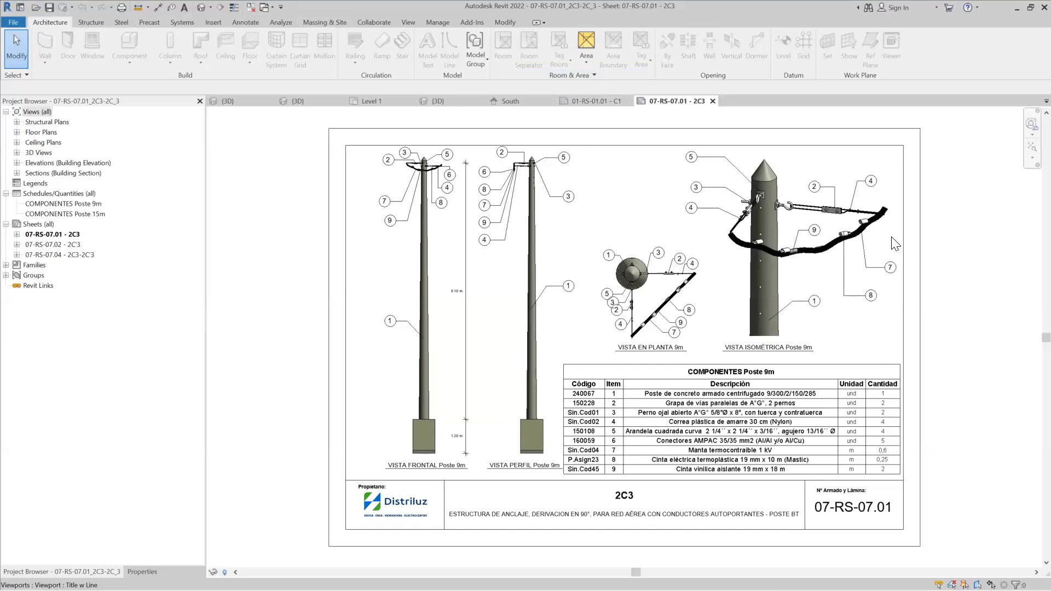
Step: Review the views and components table on sheet 07-RS-07.01 - 2C3, and bring up sheet 01-RS-01.01 - C1
scroll(876, 242, up, 3)
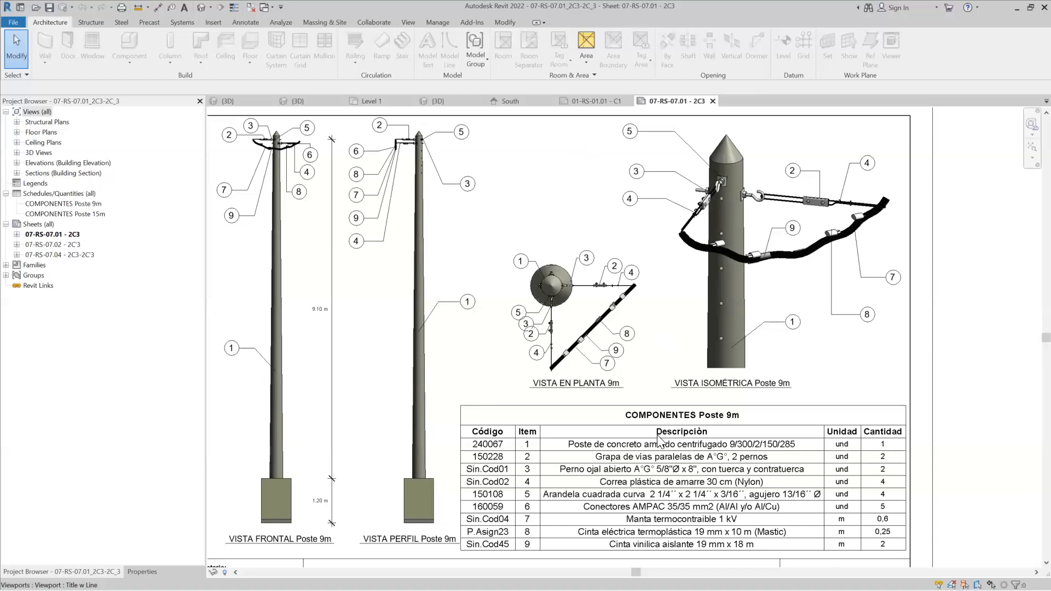
scroll(614, 195, down, 1)
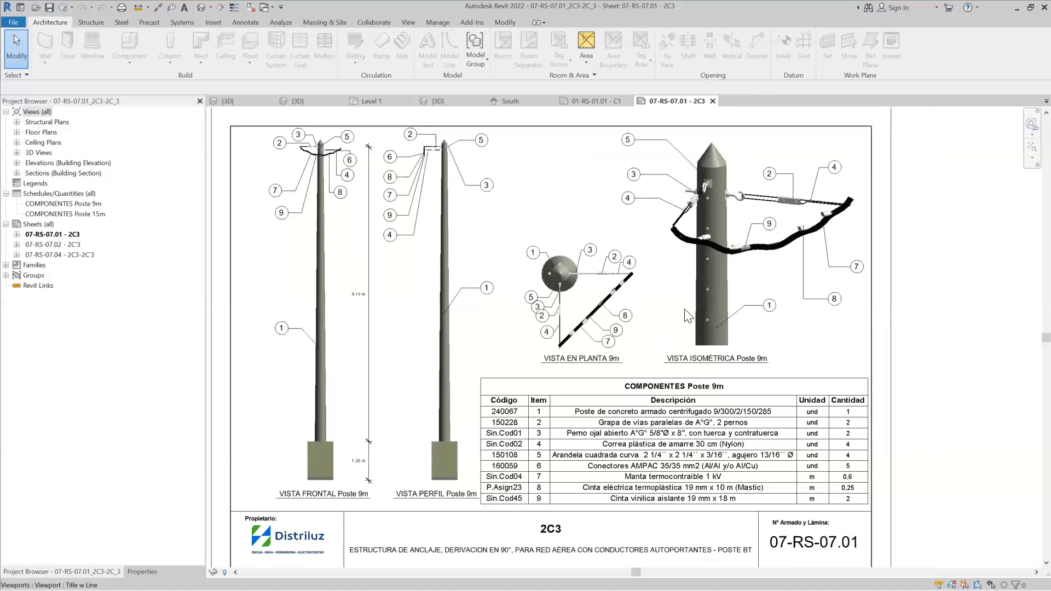
scroll(685, 486, up, 1)
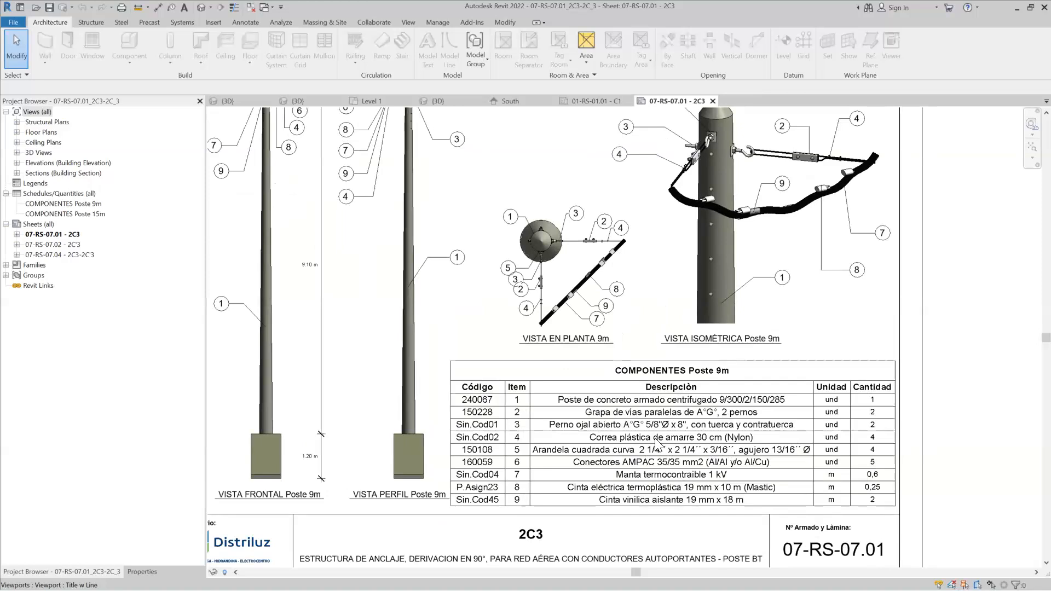
scroll(647, 437, down, 2)
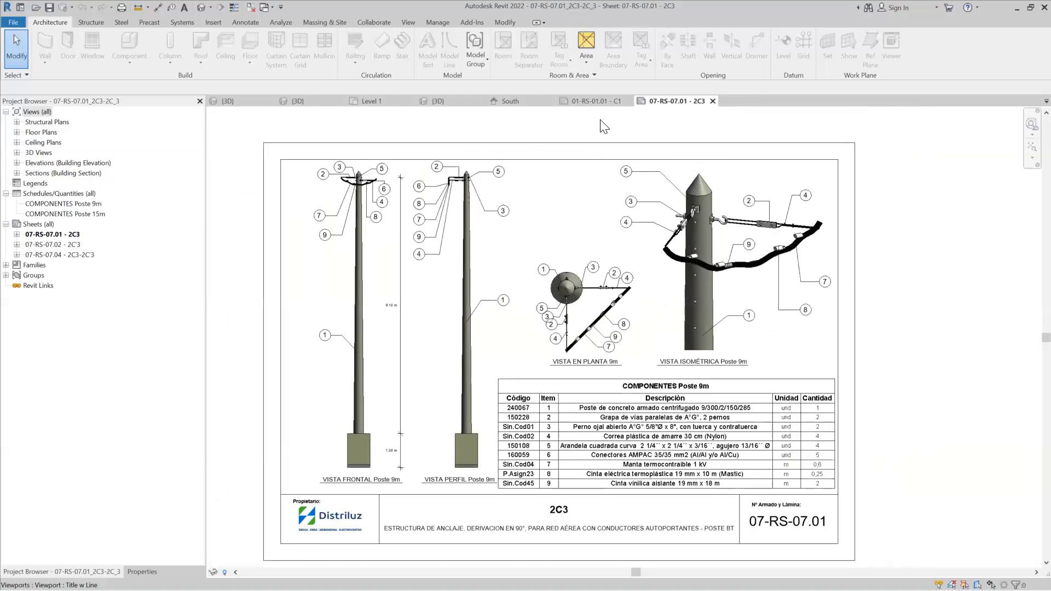
click(593, 101)
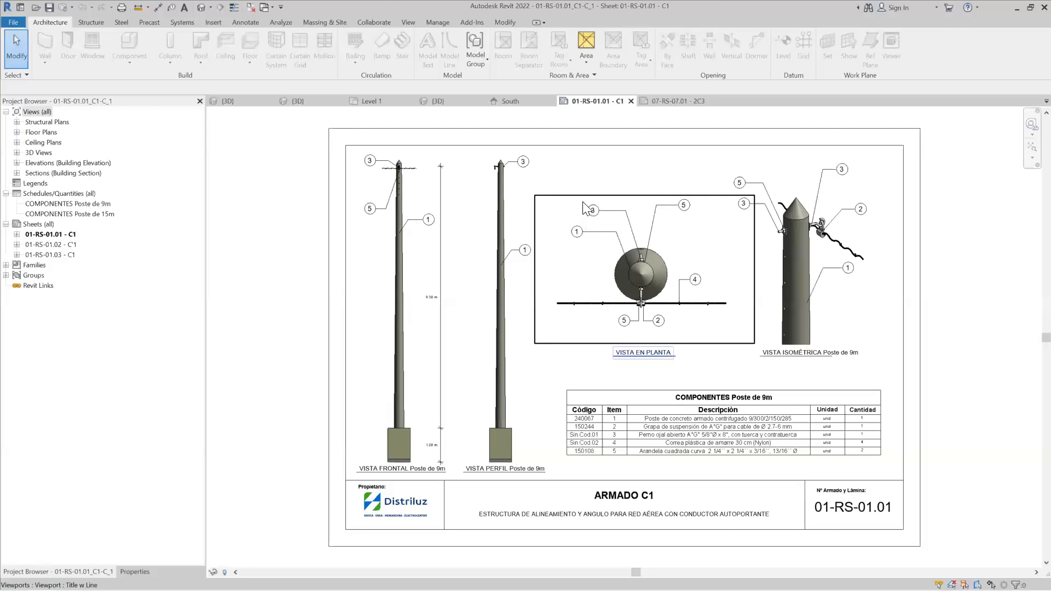
Step: Switch to Project1's South elevation, dismiss the save reminder without saving, and select the imported LT60kV-PO-Grau(sin terreno).dwg
click(514, 102)
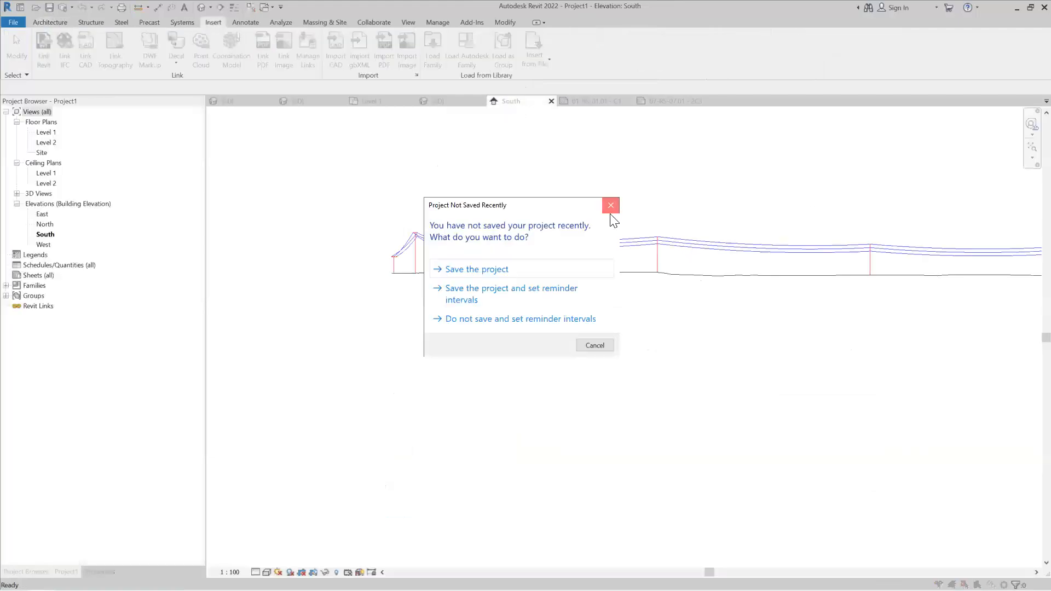
key(Escape)
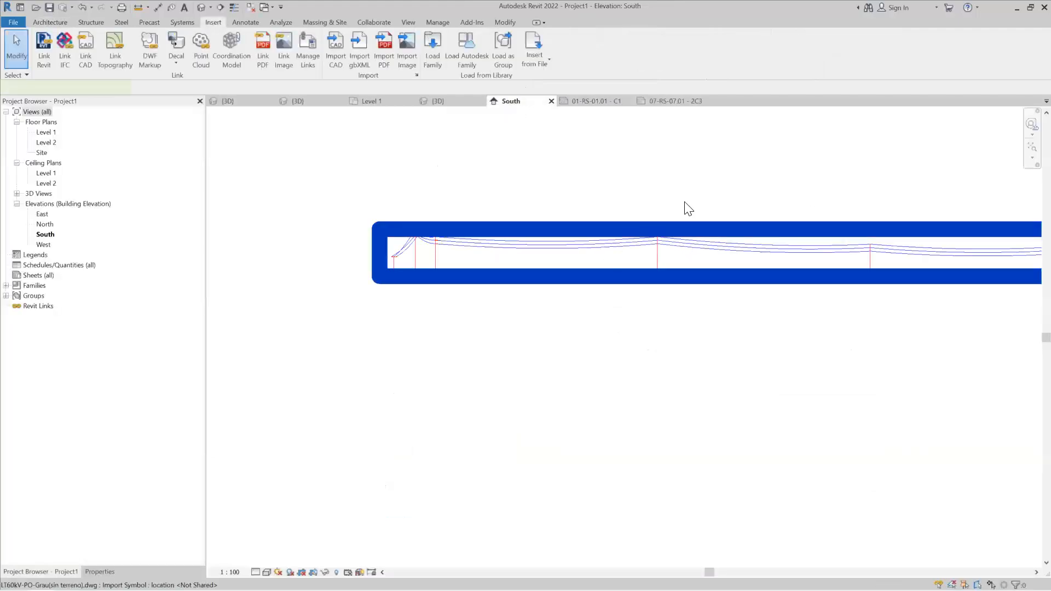
click(672, 217)
middle_drag(705, 210, 682, 236)
scroll(599, 244, down, 3)
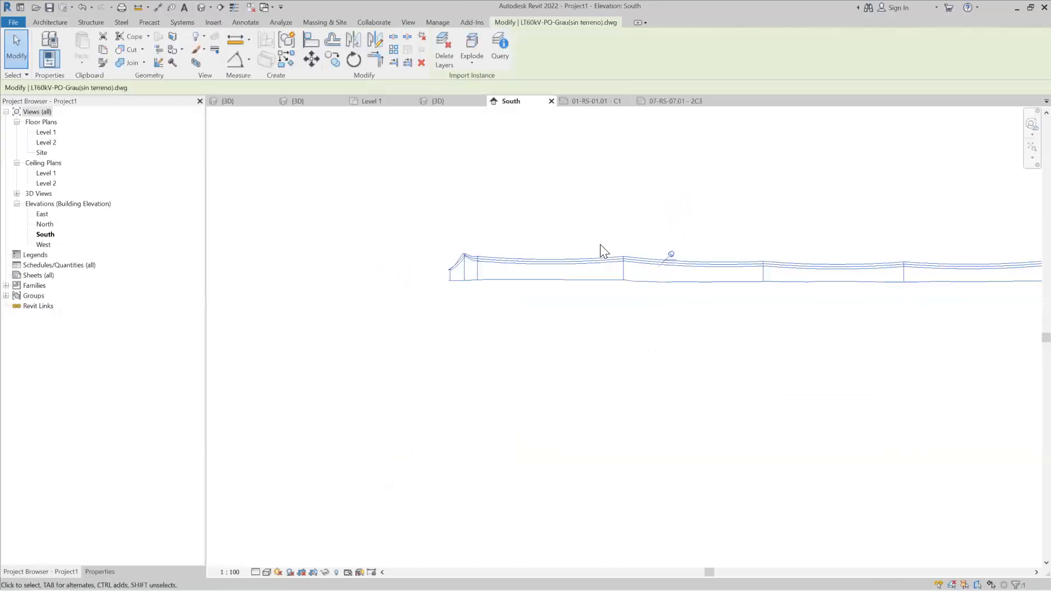
Step: Show the project in the default 3D view, select the imported power line drawing, and examine its overall route
click(204, 9)
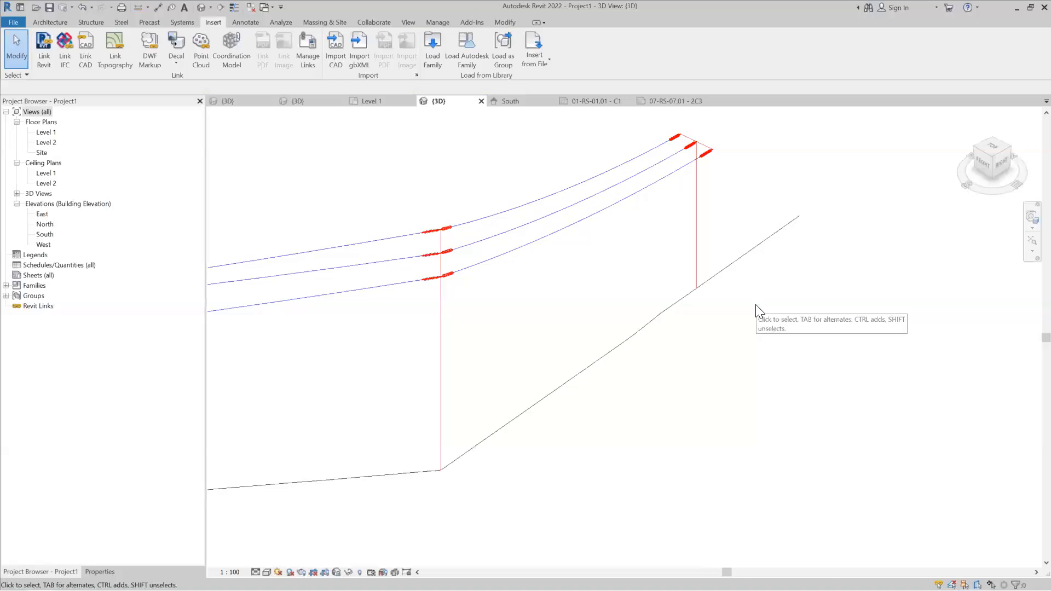
click(699, 214)
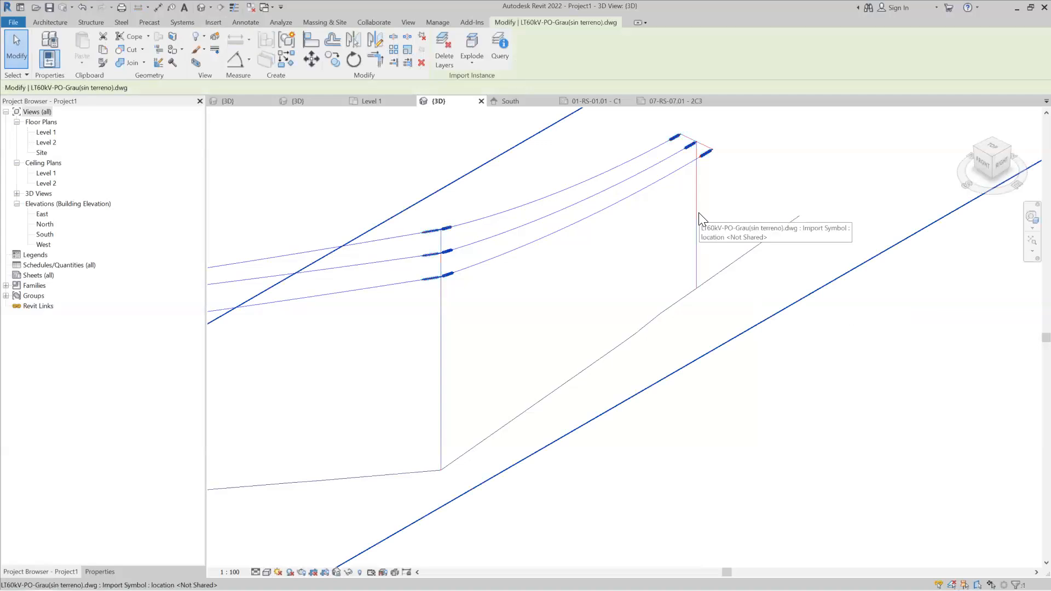
scroll(781, 301, down, 5)
scroll(783, 304, down, 3)
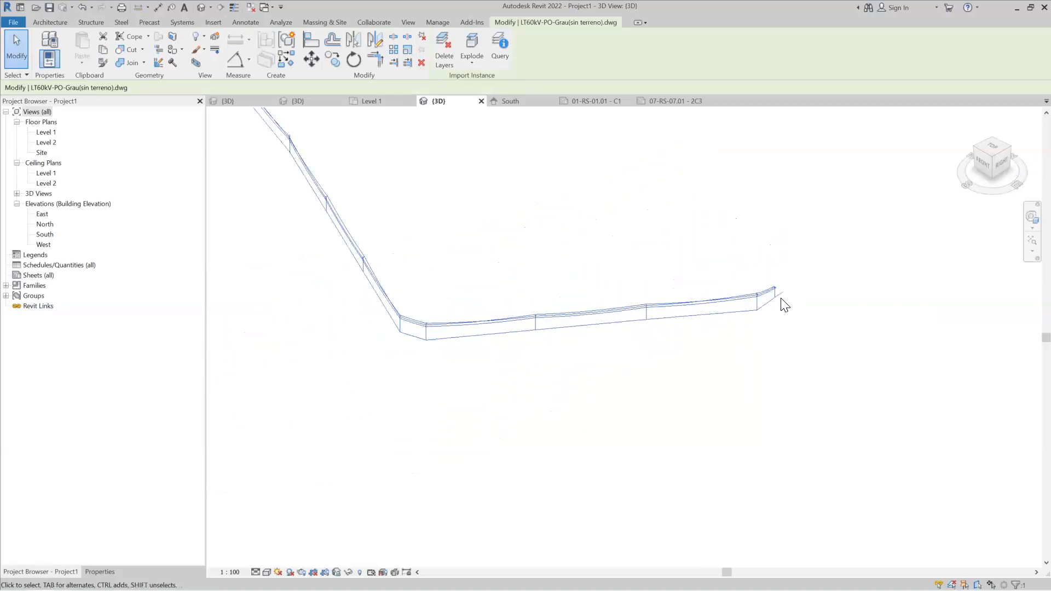
shift+middle_drag(781, 303, 664, 326)
scroll(508, 412, down, 3)
scroll(507, 412, down, 6)
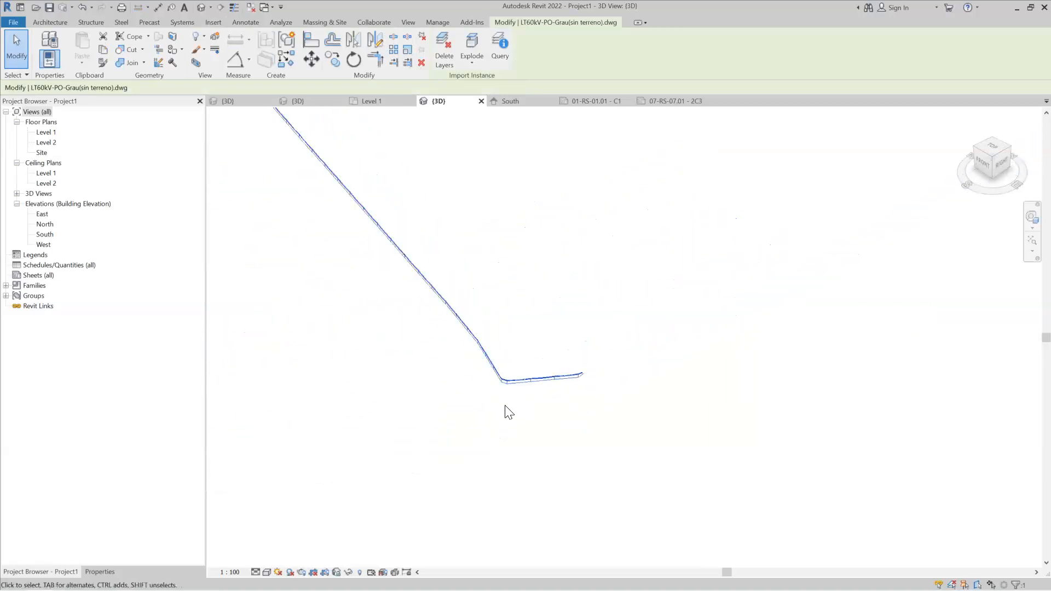
scroll(383, 167, up, 10)
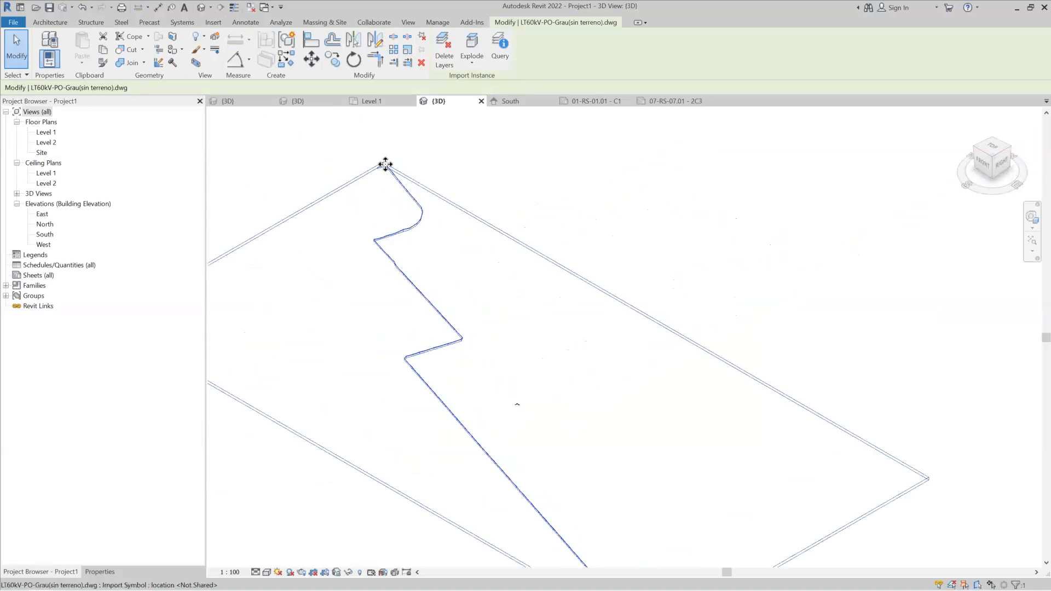
Step: Inspect the insulator strings at the corner support near the far end of the line in the 3D view
middle_drag(366, 145, 461, 166)
scroll(461, 166, up, 5)
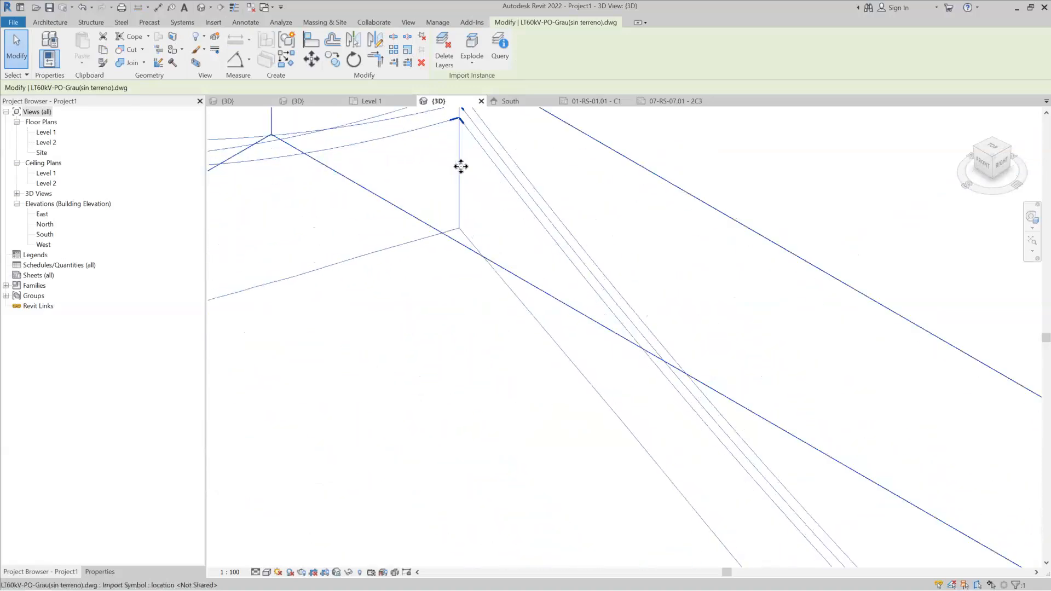
scroll(558, 401, down, 4)
scroll(523, 212, up, 6)
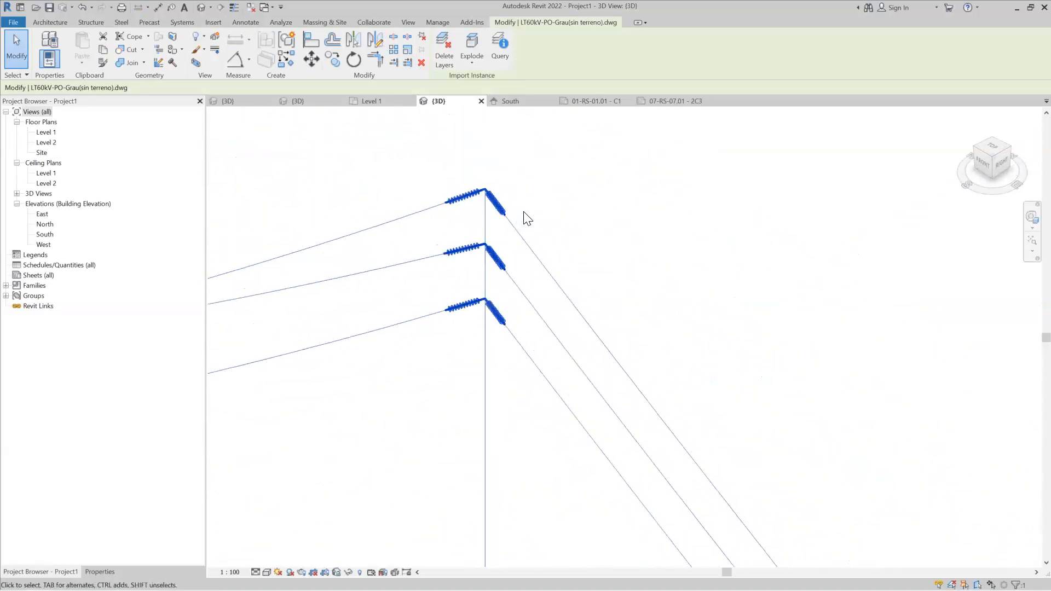
scroll(464, 176, up, 2)
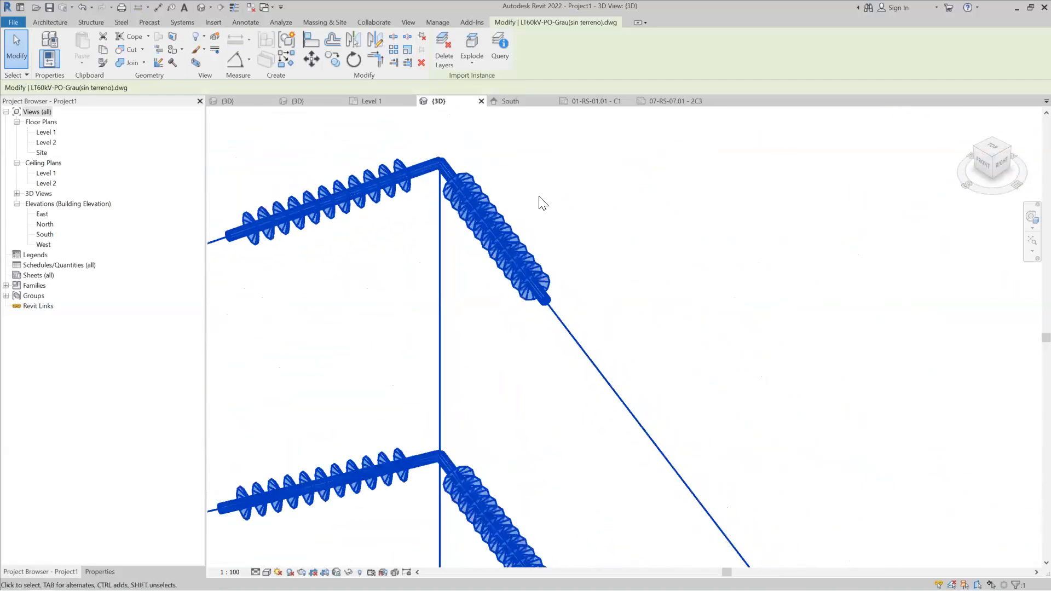
scroll(541, 202, down, 8)
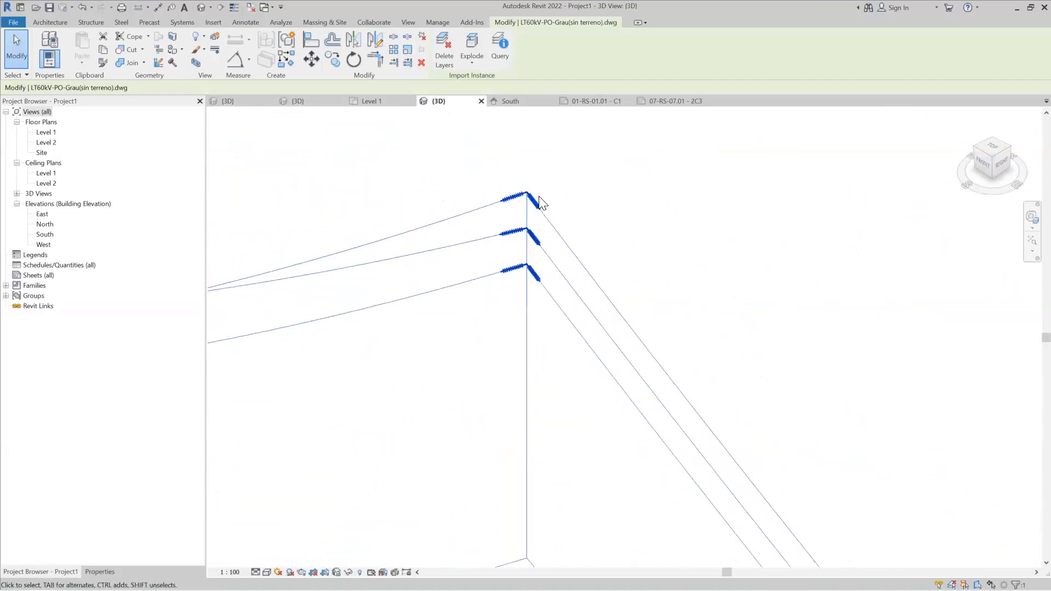
scroll(539, 195, down, 5)
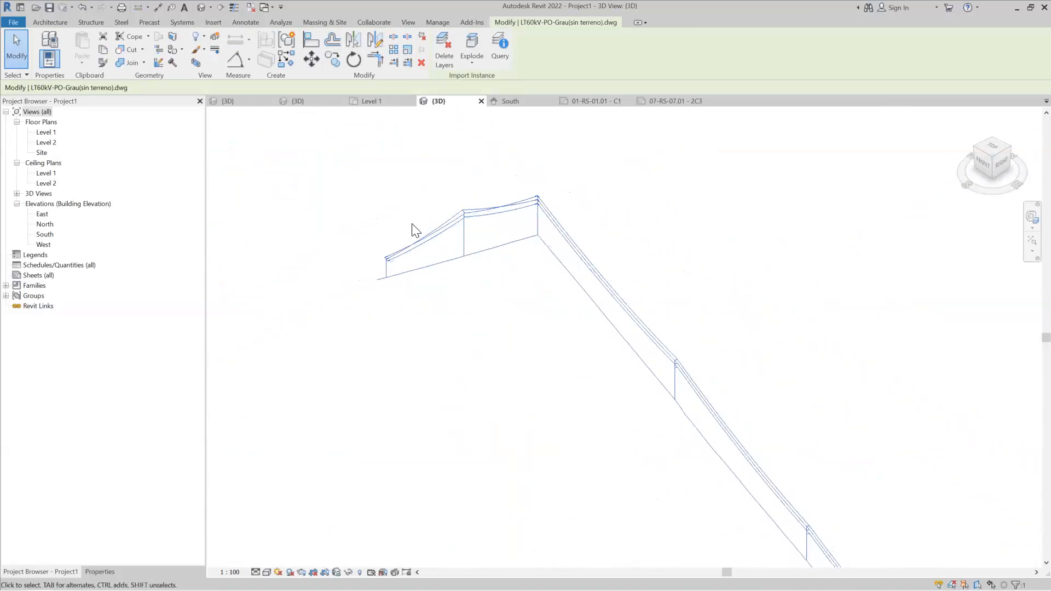
scroll(417, 223, down, 4)
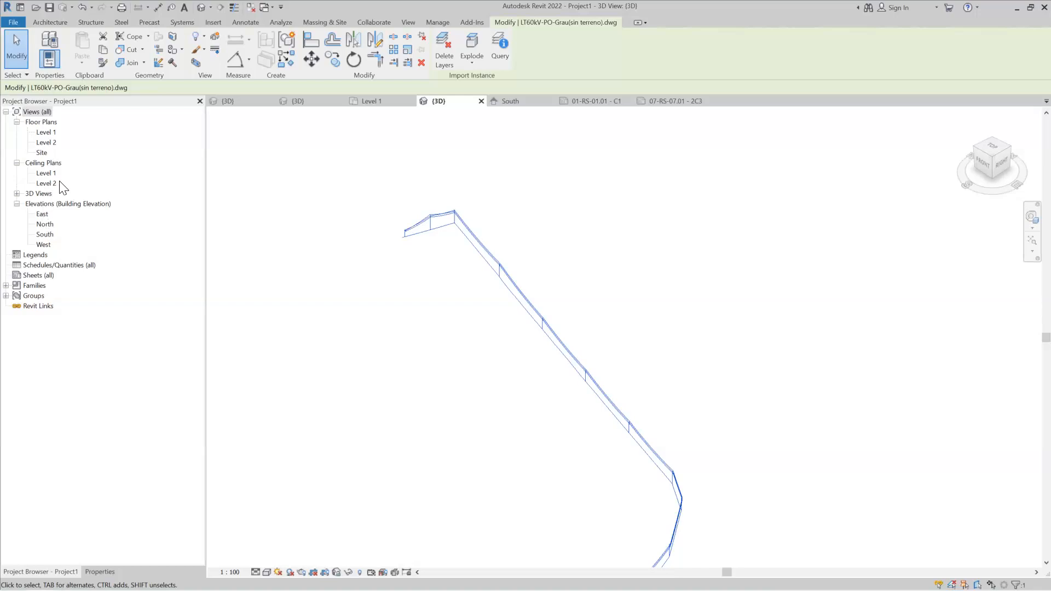
Step: Return to the South elevation and examine the supports, conductors and ground profile at the start of the line
key(ctrl+Tab)
scroll(430, 308, down, 3)
scroll(421, 323, up, 5)
scroll(421, 329, up, 8)
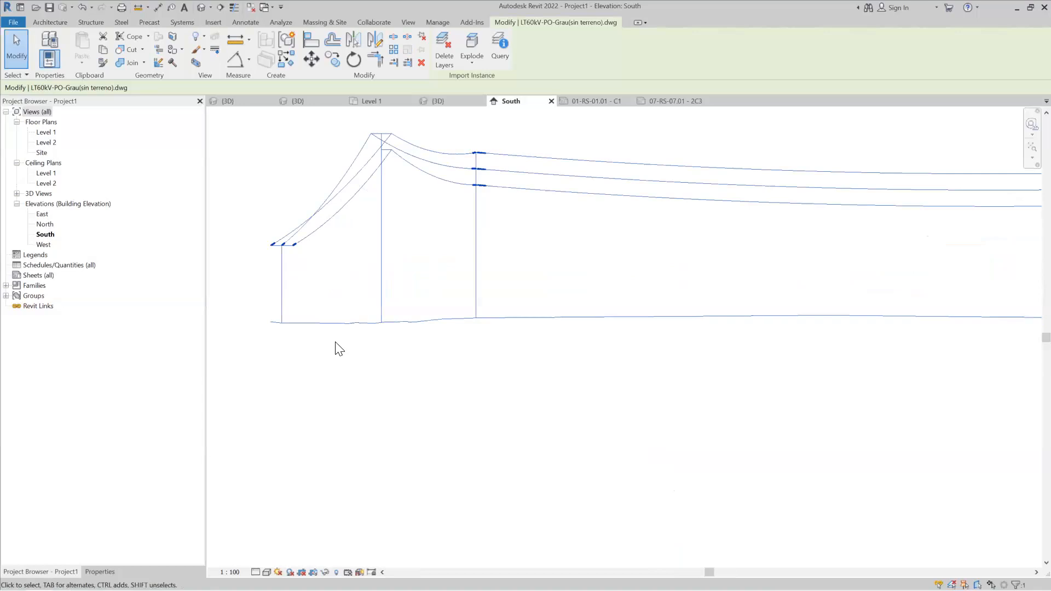
scroll(338, 347, down, 4)
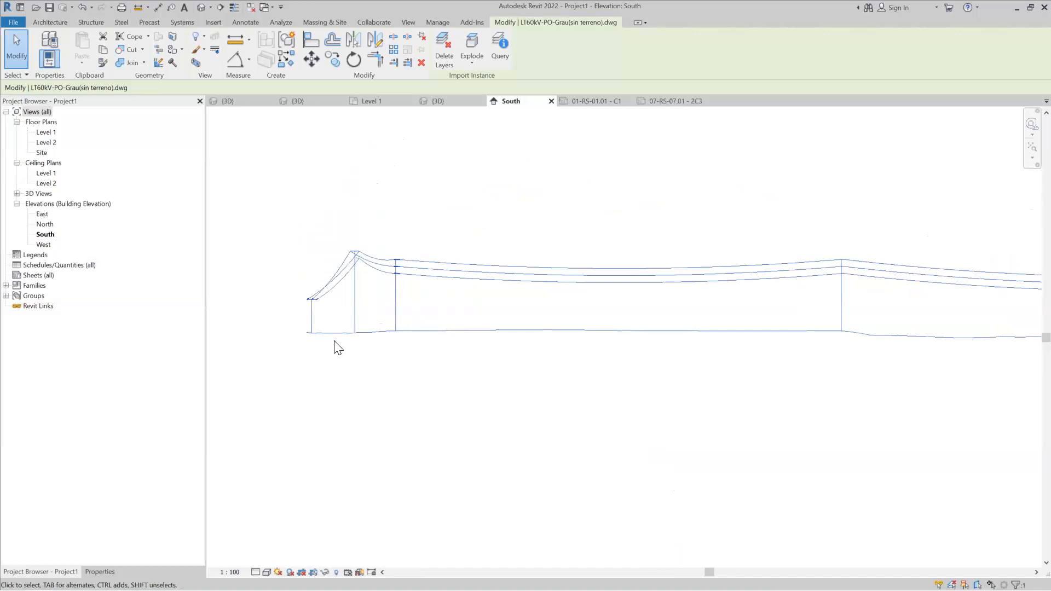
scroll(335, 344, down, 3)
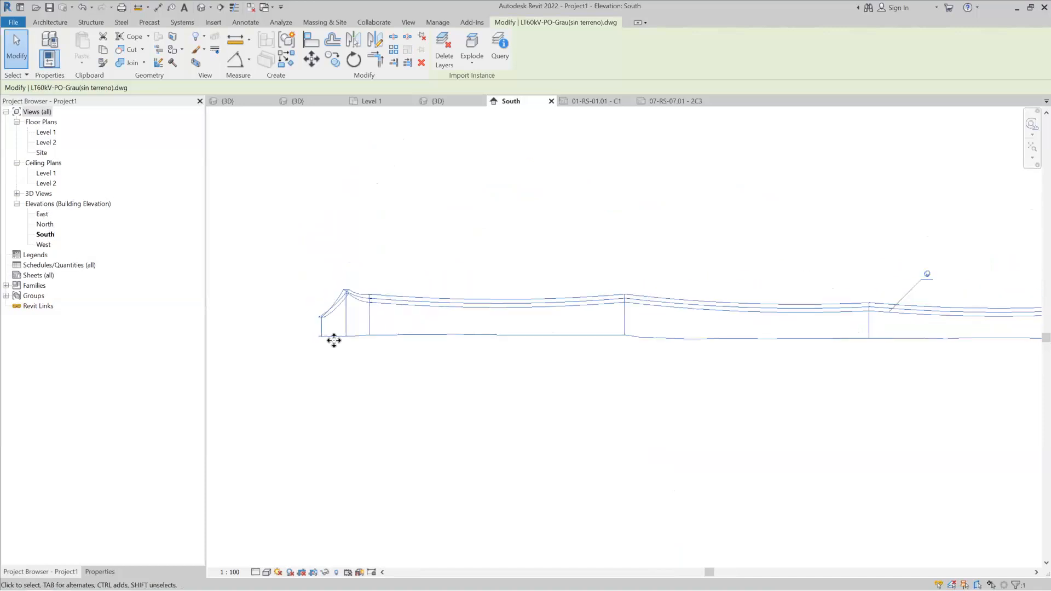
scroll(334, 340, down, 2)
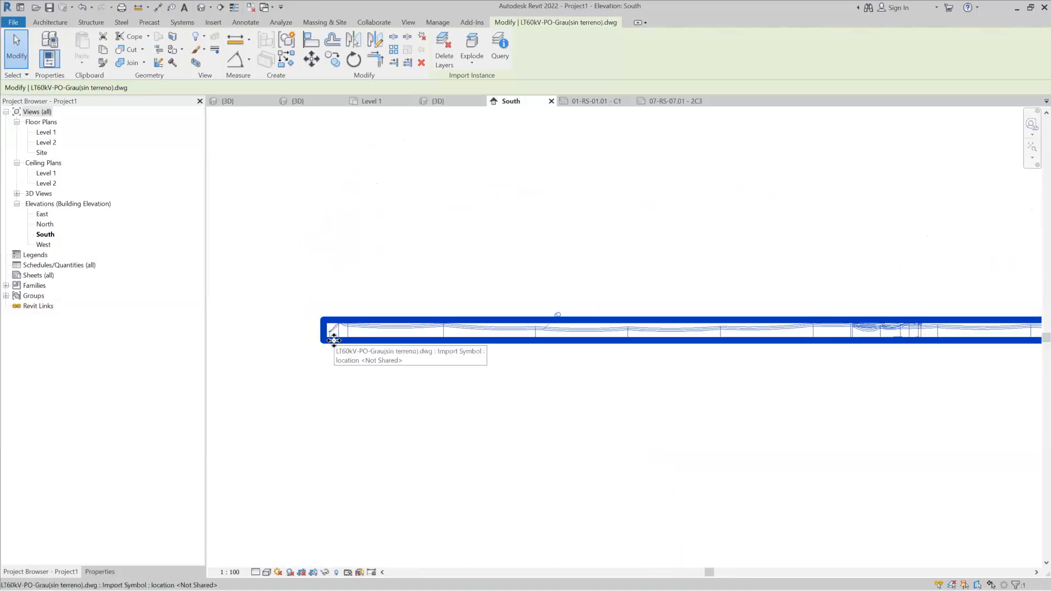
Step: Examine the overlapping conductor spans and the terrain profile beneath them in the middle of the South elevation
scroll(931, 353, up, 5)
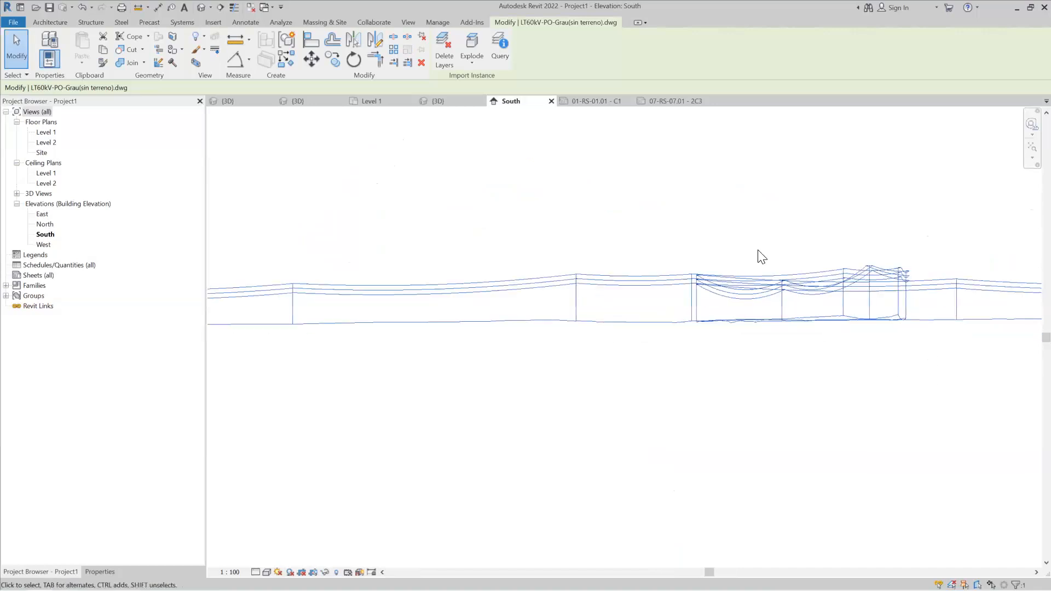
scroll(654, 413, up, 2)
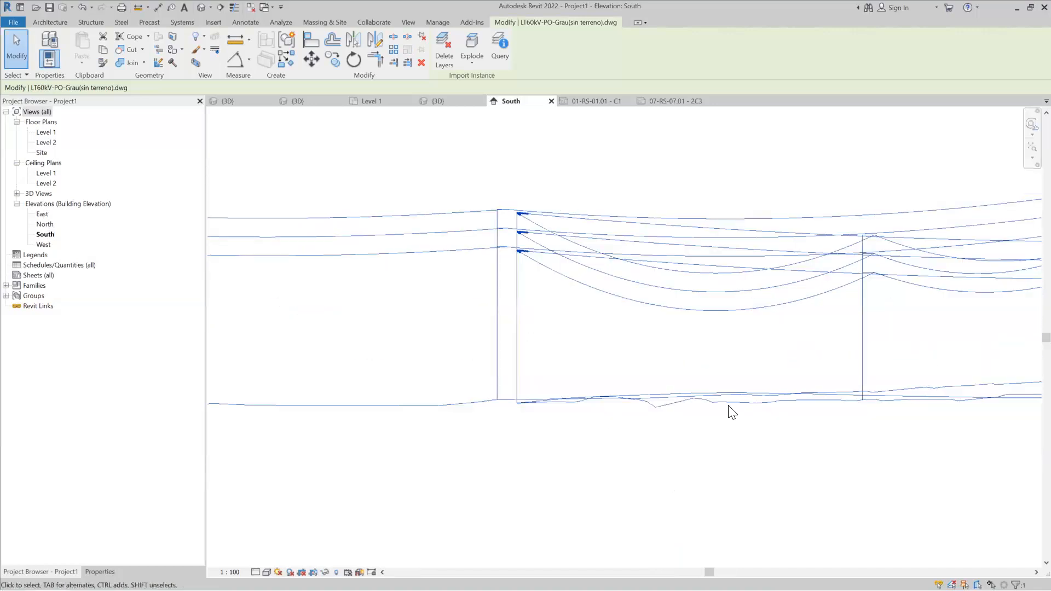
scroll(879, 425, up, 3)
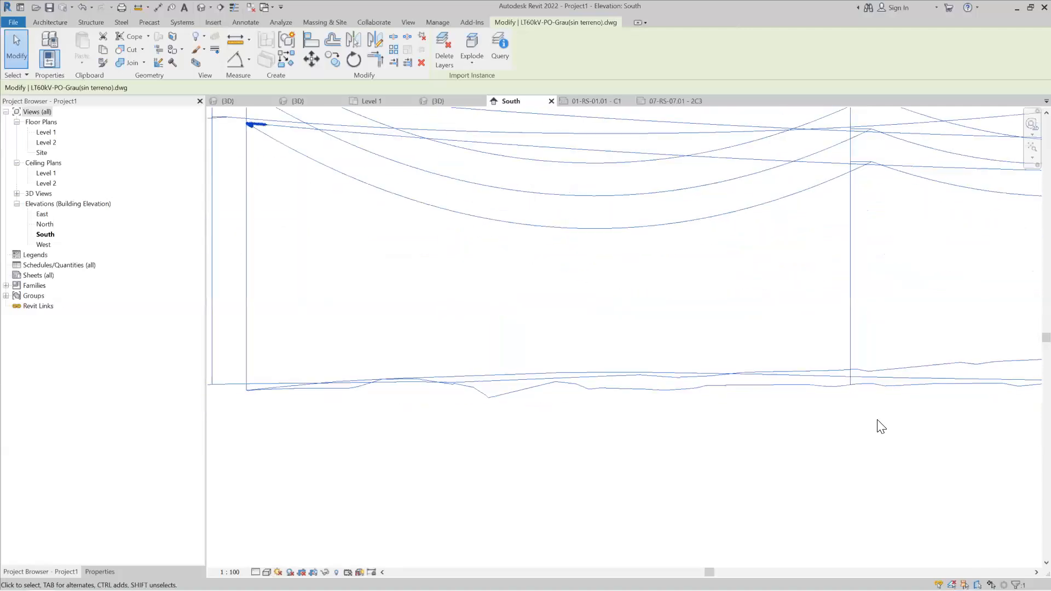
scroll(400, 326, down, 5)
scroll(711, 399, down, 3)
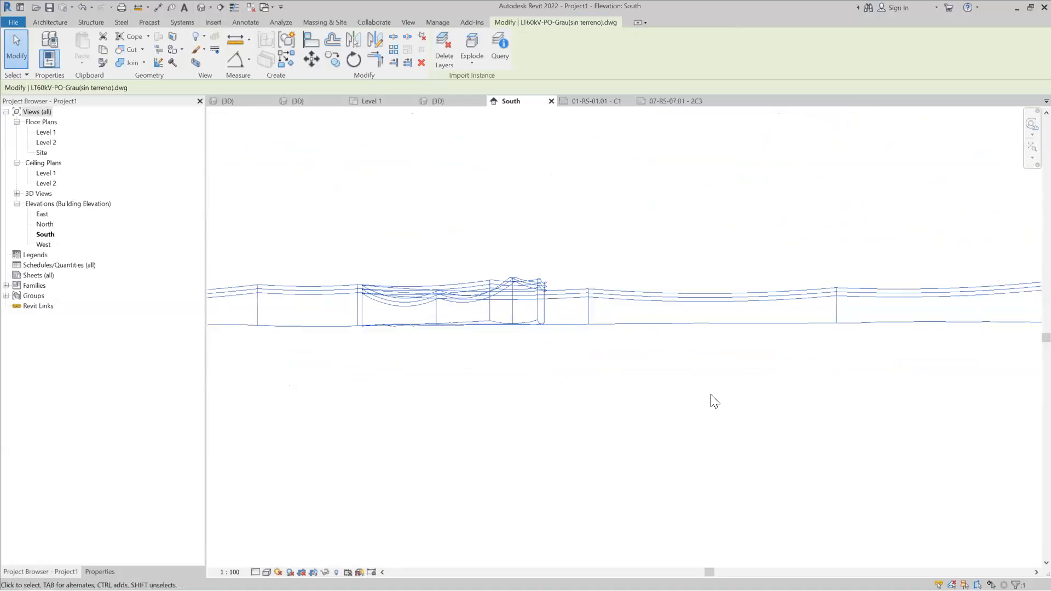
scroll(935, 394, down, 5)
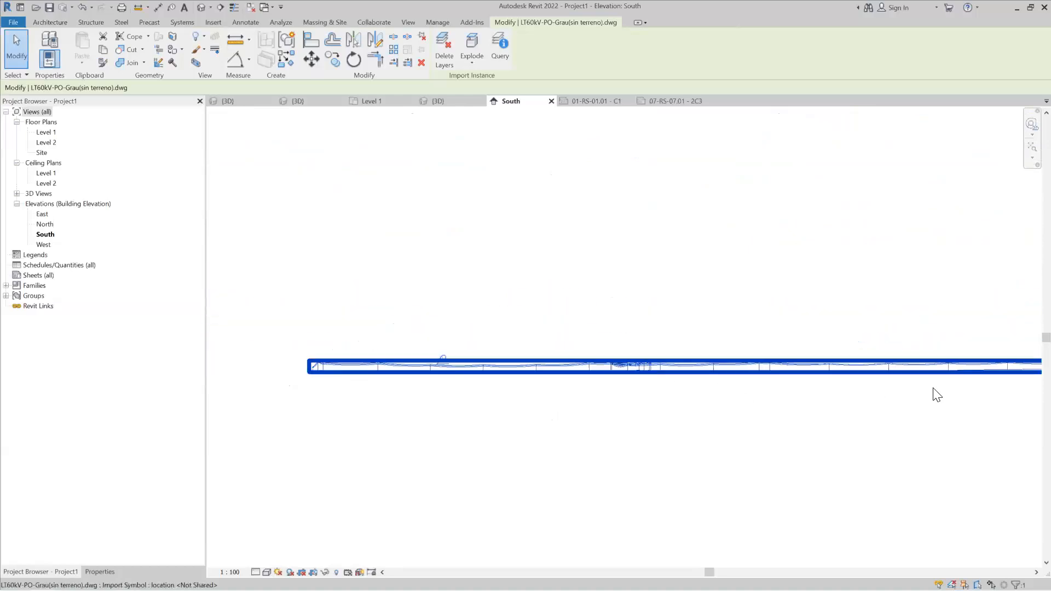
scroll(715, 397, down, 2)
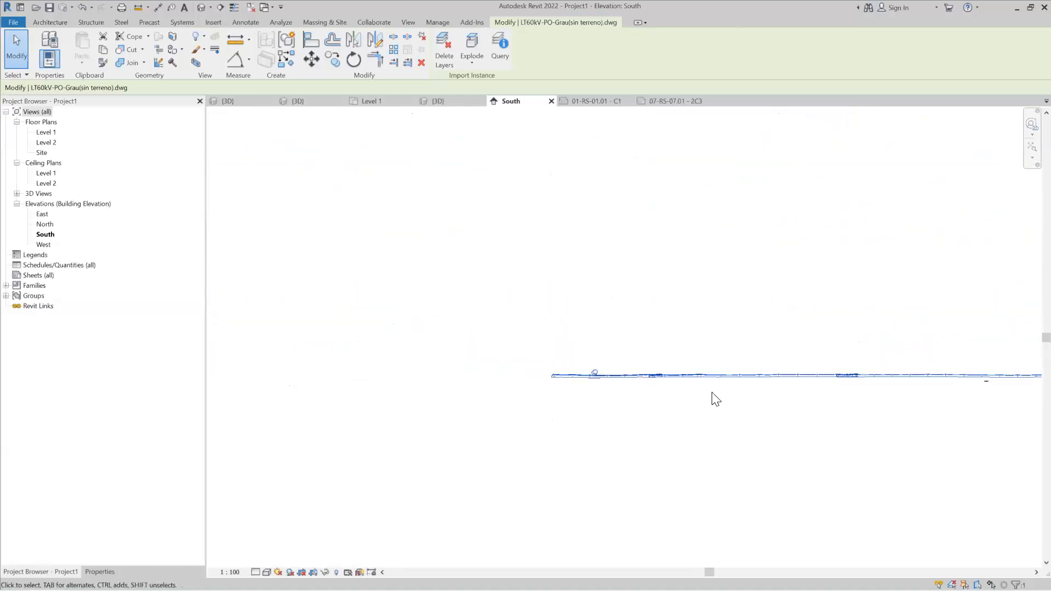
Step: Examine the Level 1 and Level 2 datums relative to the power line in the South elevation and deselect the import
scroll(1014, 402, up, 2)
scroll(944, 403, up, 2)
scroll(867, 402, up, 3)
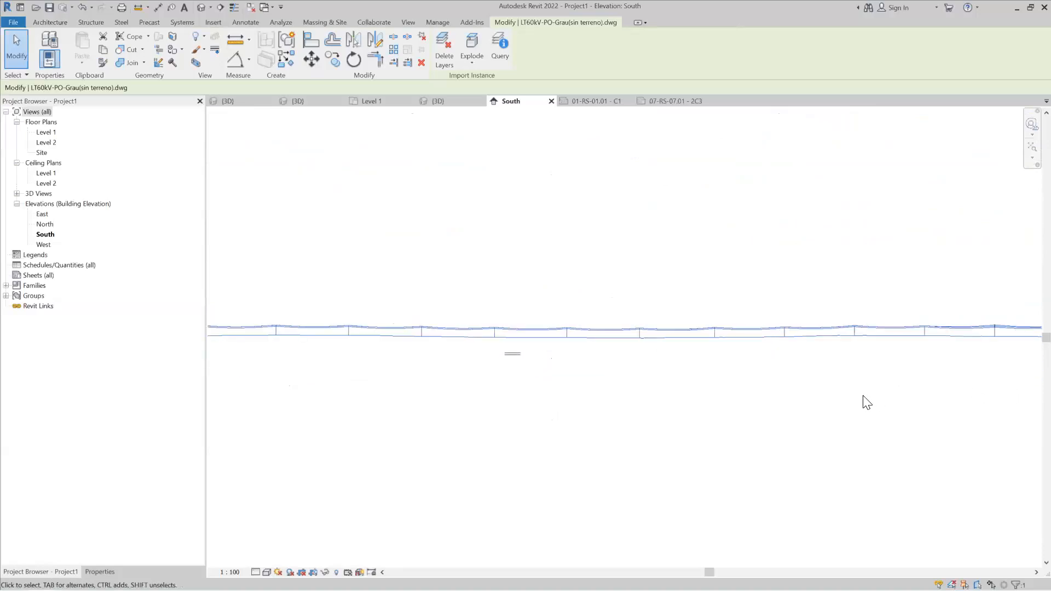
scroll(515, 346, up, 10)
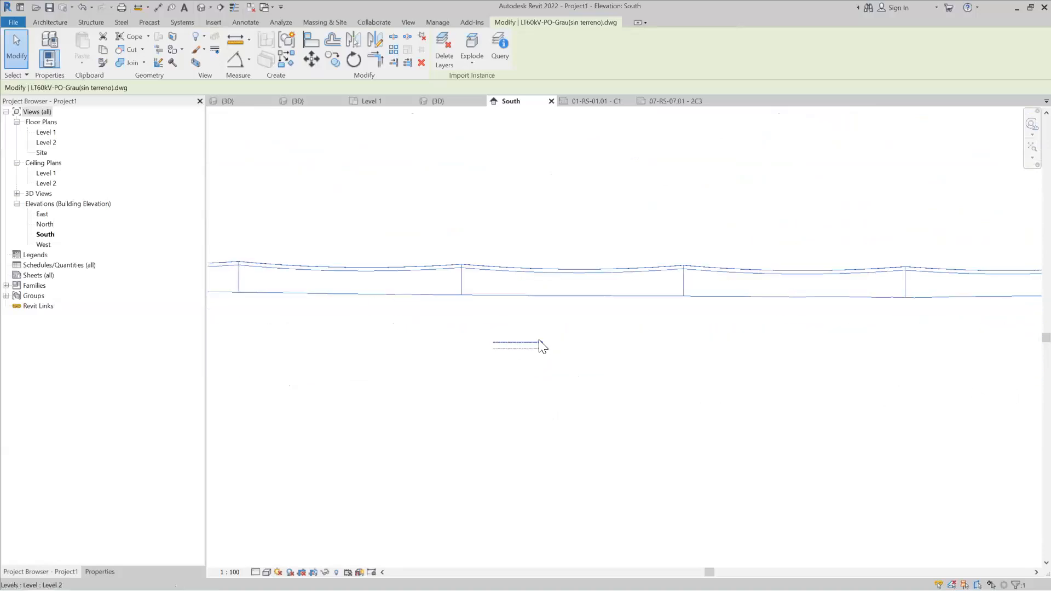
scroll(674, 386, down, 3)
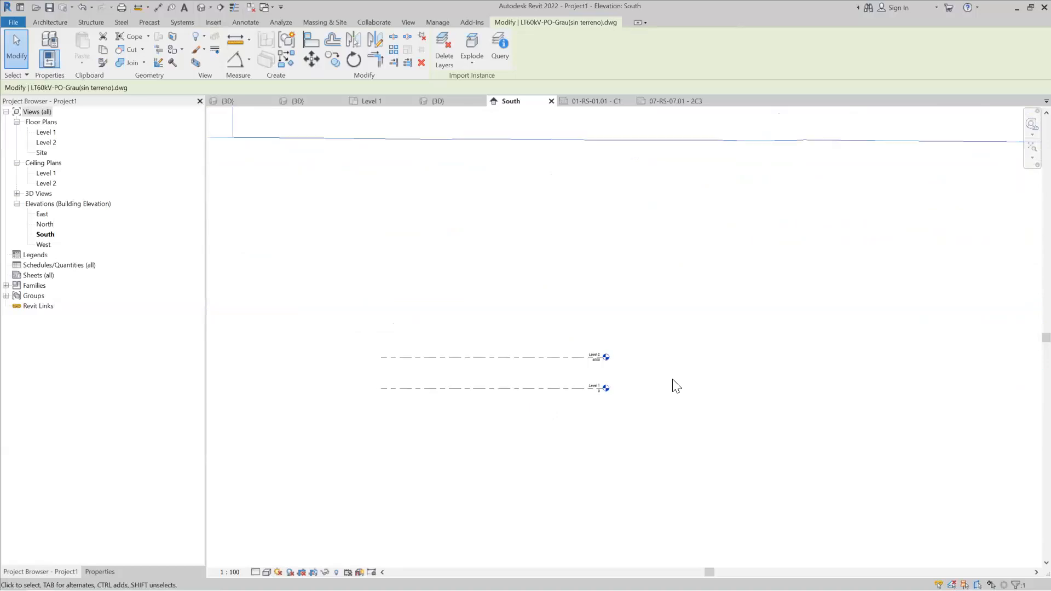
scroll(590, 394, up, 5)
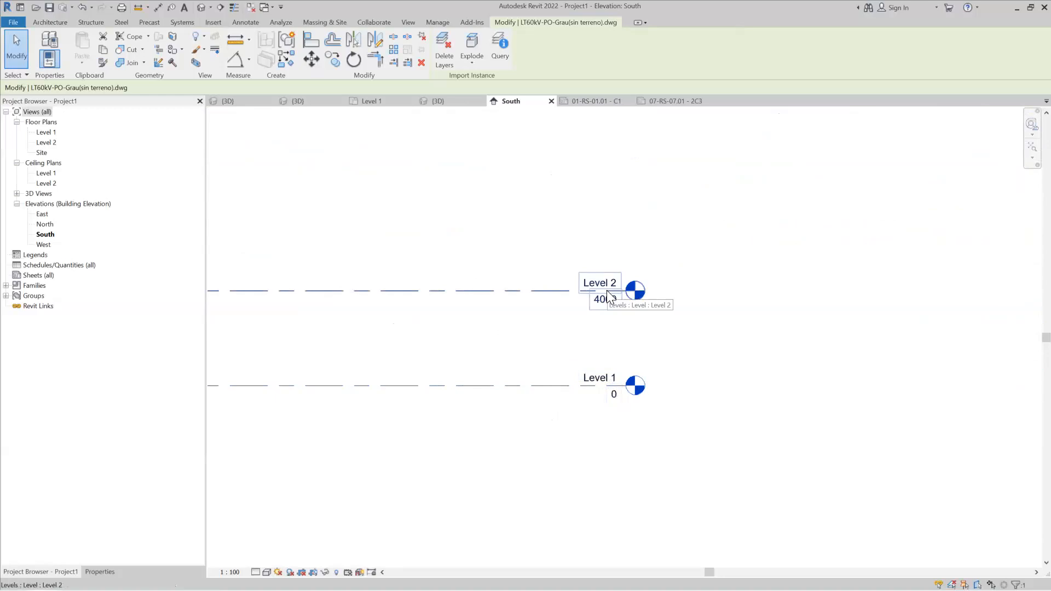
click(705, 245)
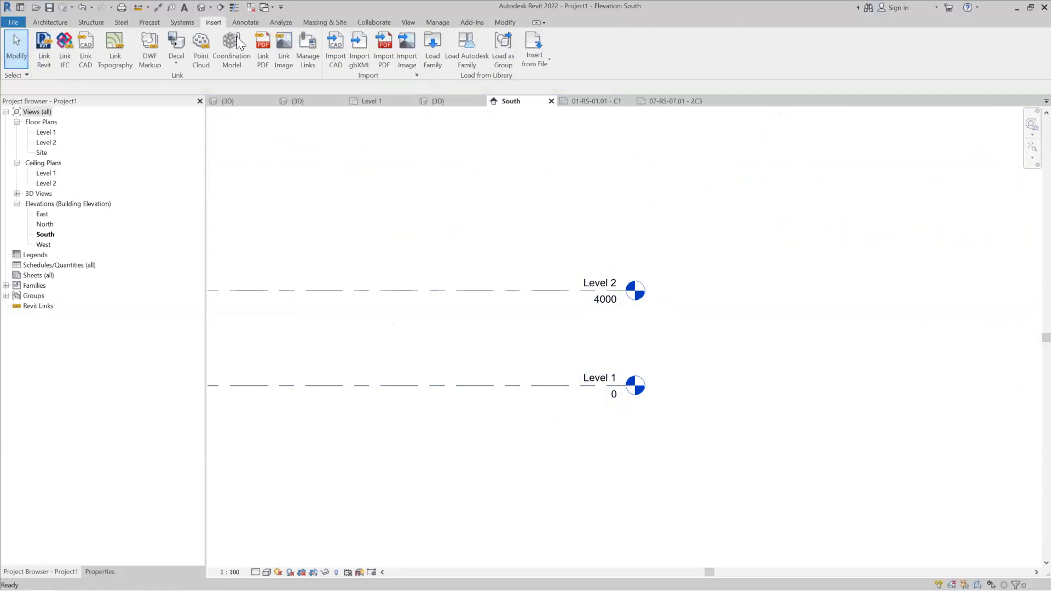
scroll(493, 355, down, 10)
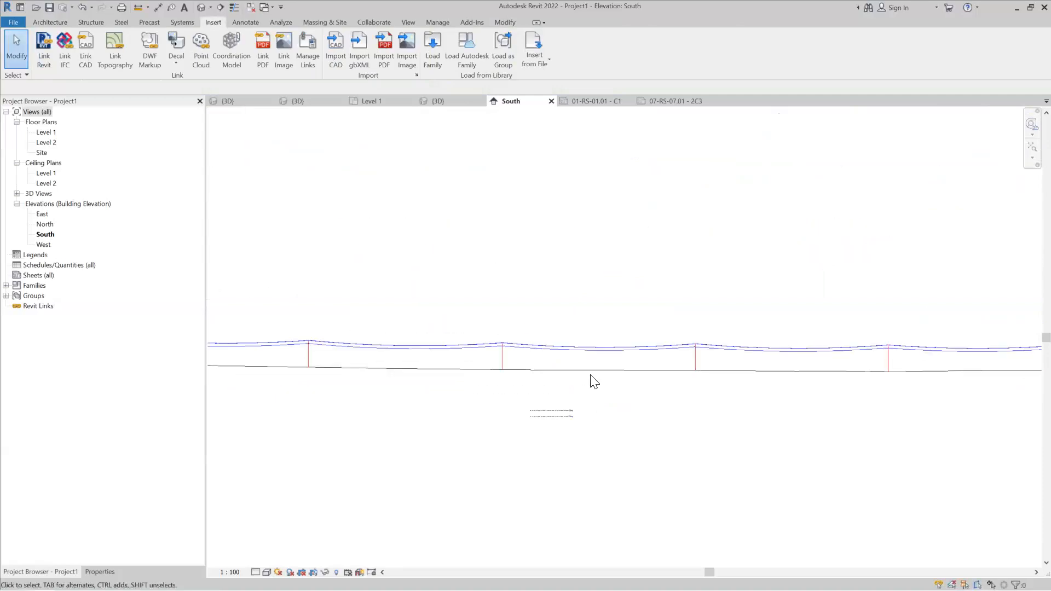
Step: Draw a level in the South elevation from the base of a support along the ground line, at an elevation of about 32365
scroll(557, 344, up, 3)
click(49, 22)
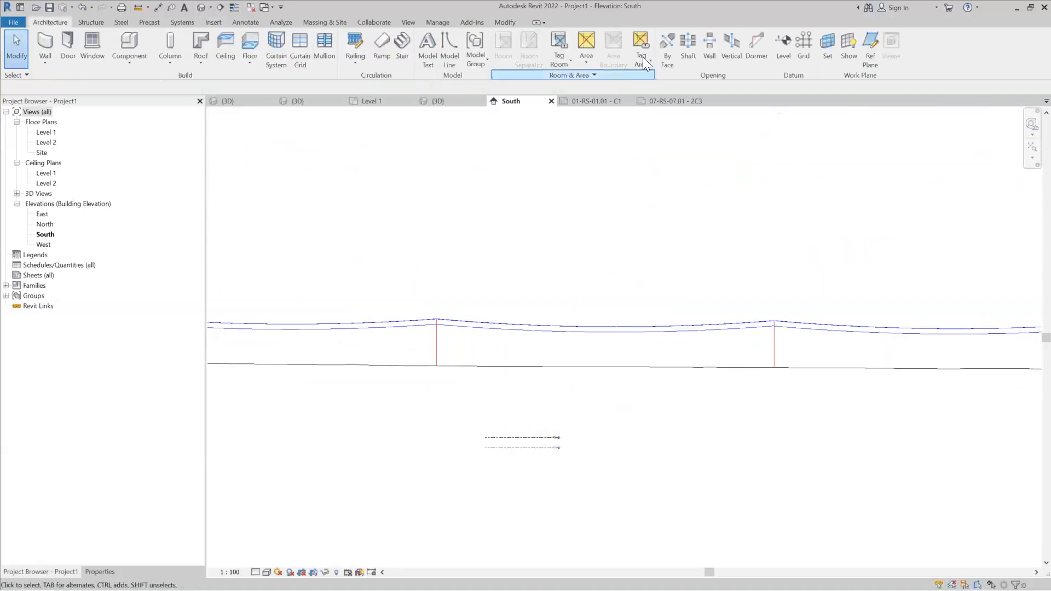
click(787, 41)
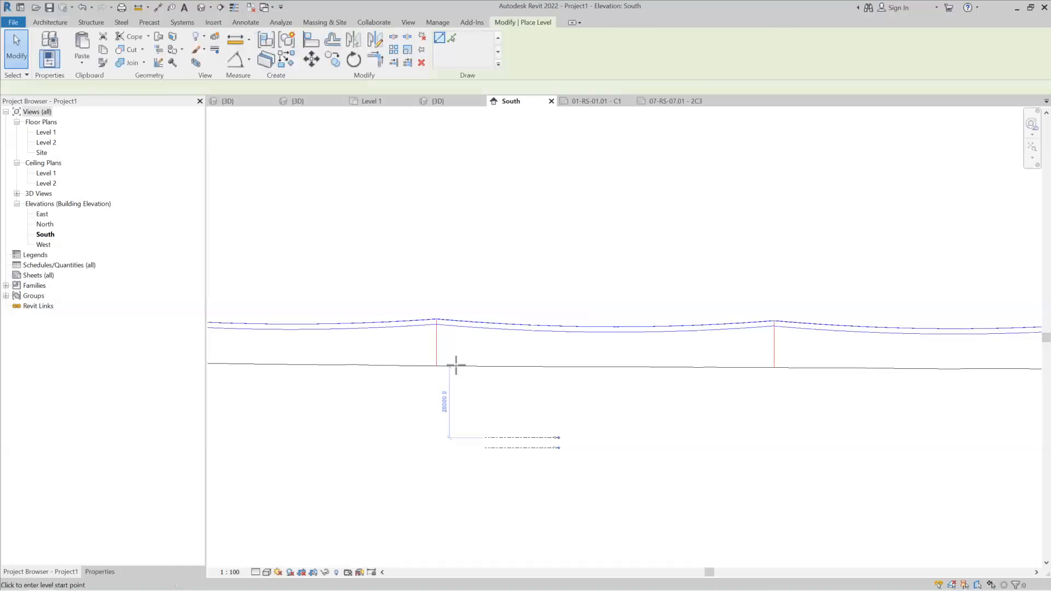
click(452, 38)
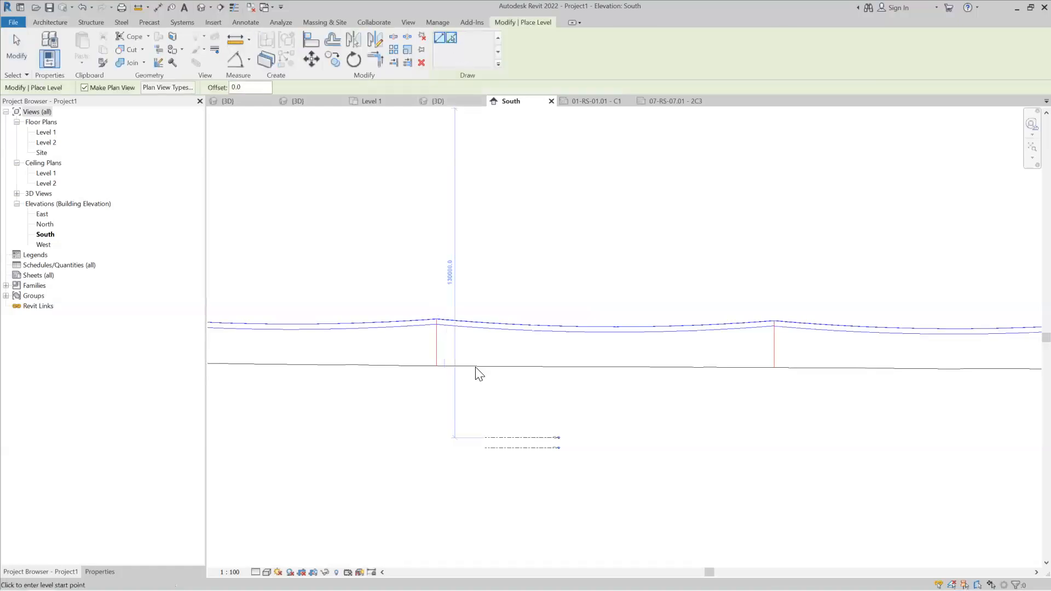
click(439, 38)
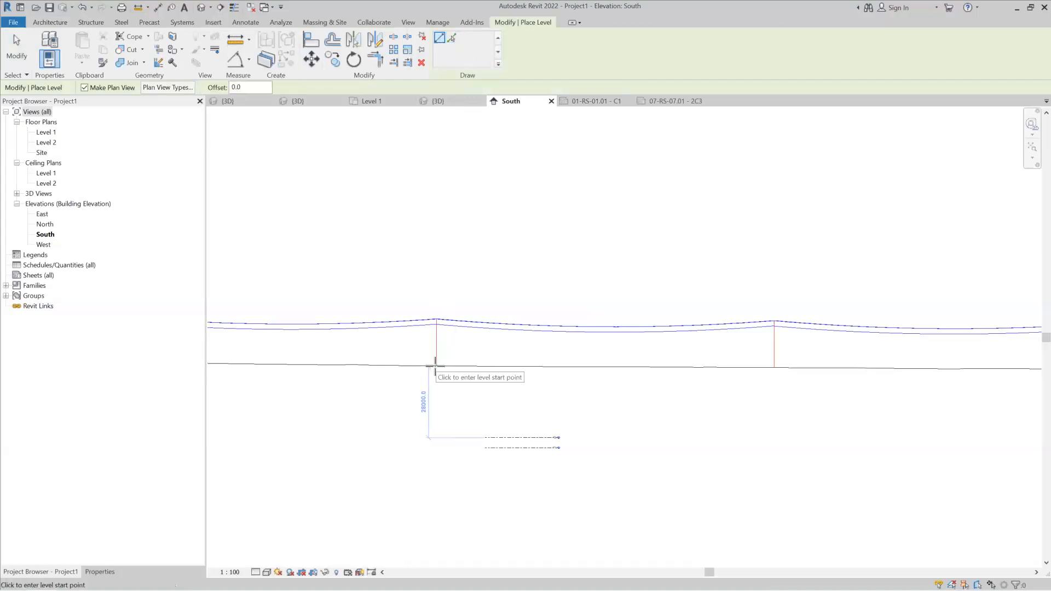
scroll(435, 365, up, 4)
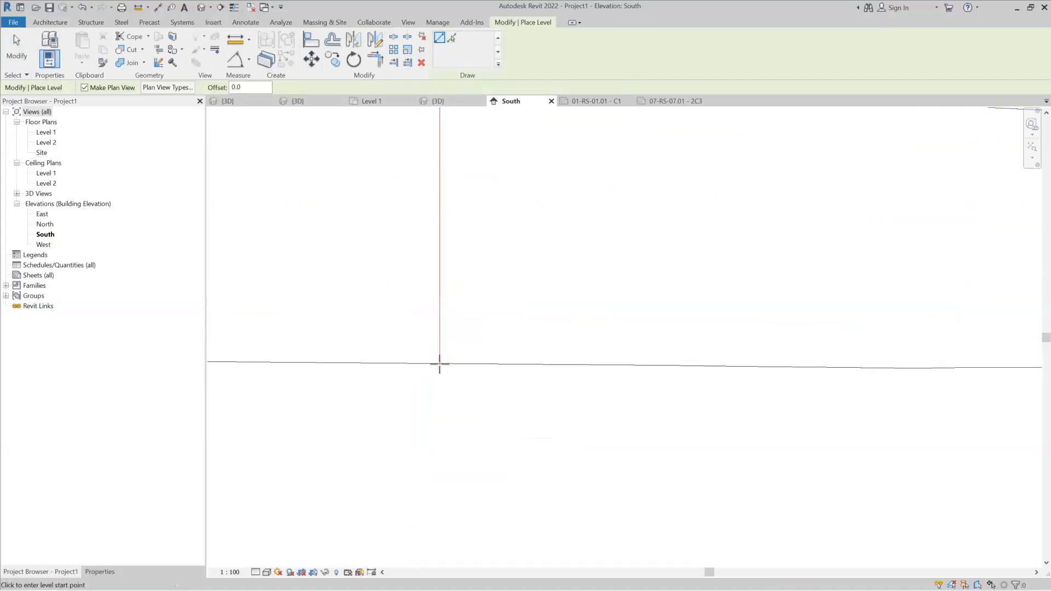
click(439, 364)
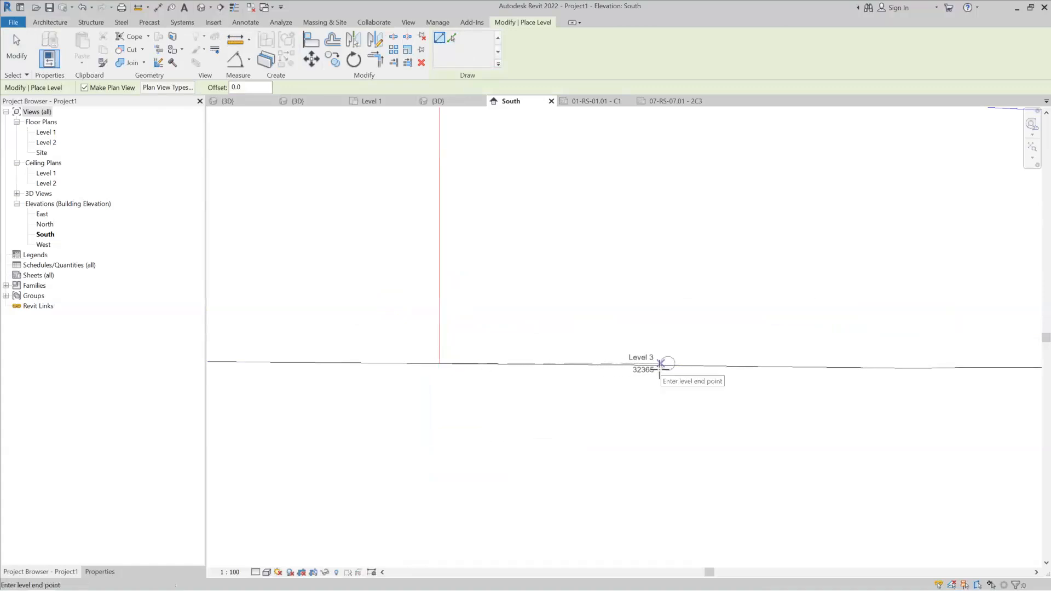
click(665, 363)
key(Escape)
key(Escape)
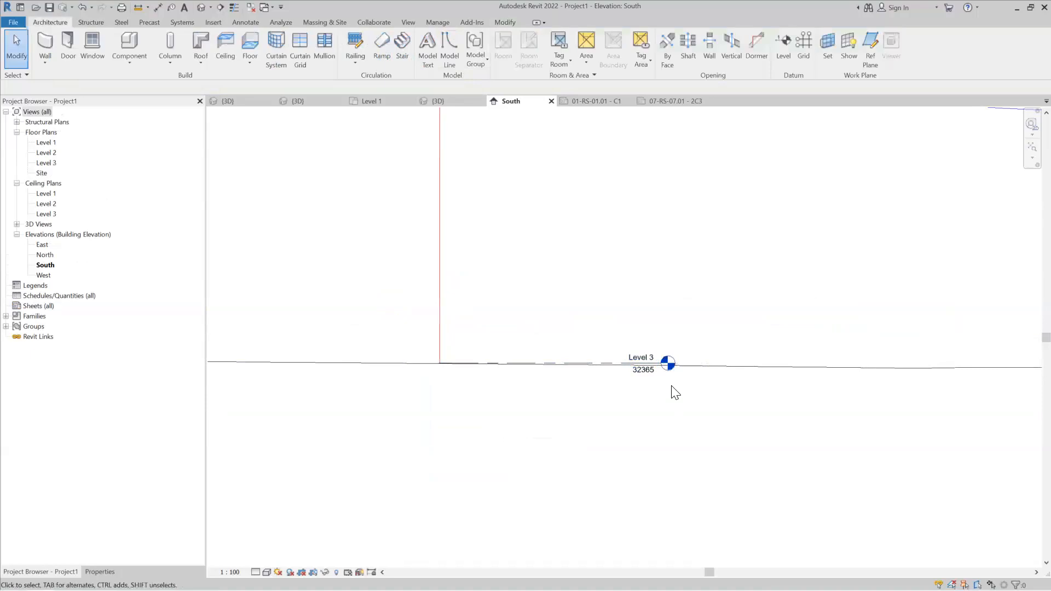
Step: Examine the new level's position relative to the ground profile, the supports and the Level 1 and Level 2 datums
scroll(675, 392, up, 2)
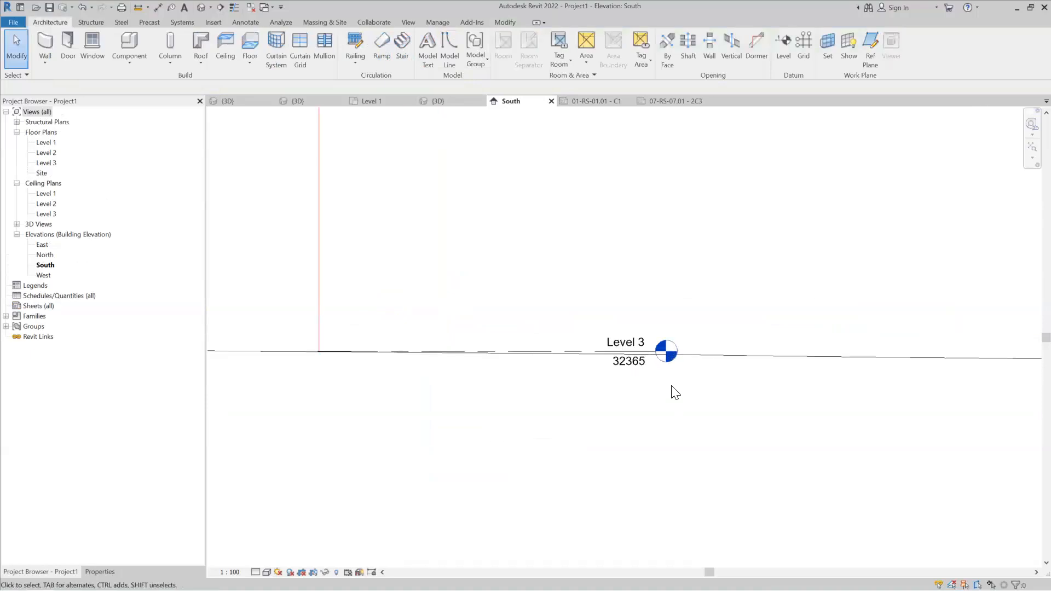
scroll(481, 362, down, 3)
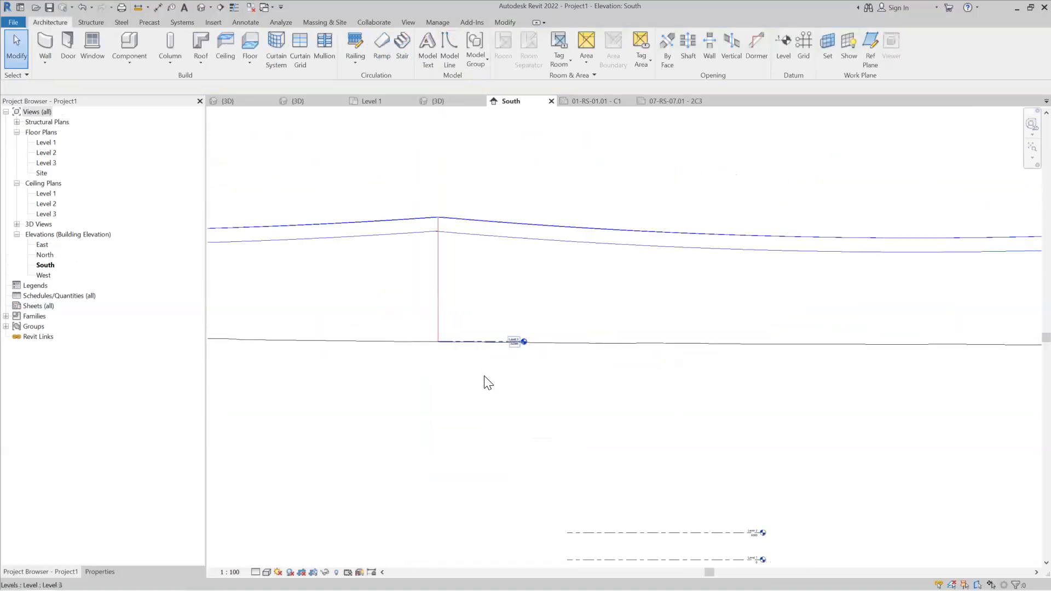
scroll(498, 389, down, 2)
scroll(500, 386, up, 3)
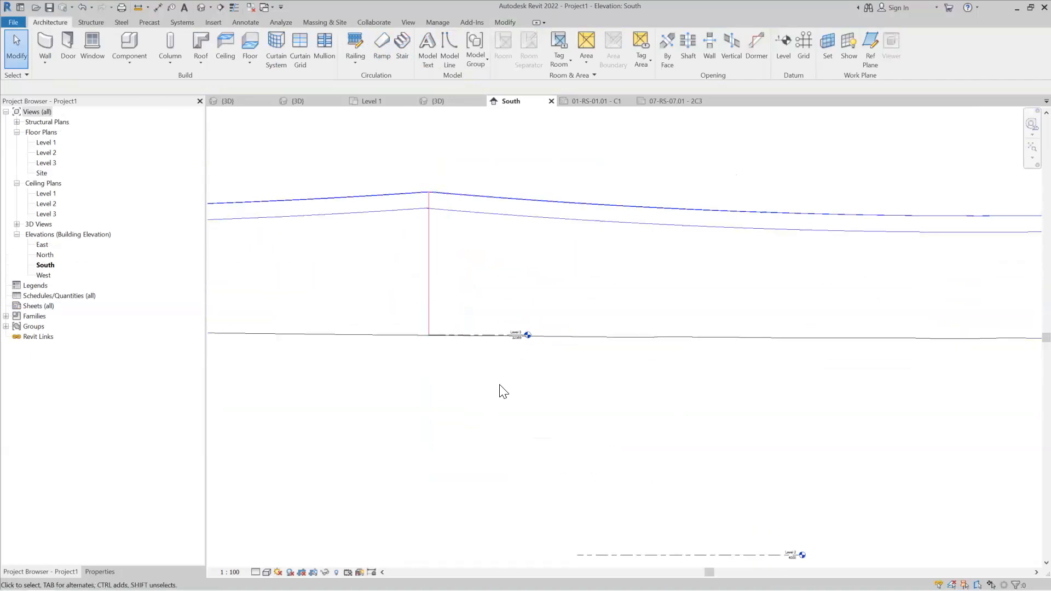
scroll(500, 389, down, 3)
scroll(589, 356, down, 2)
scroll(602, 427, down, 3)
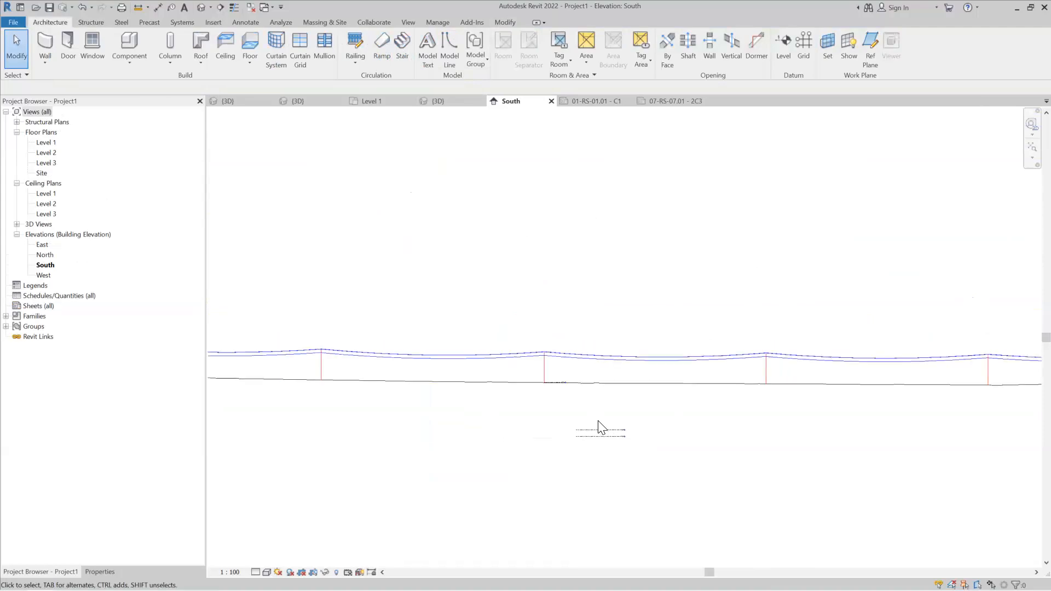
scroll(574, 392, up, 5)
scroll(593, 394, up, 3)
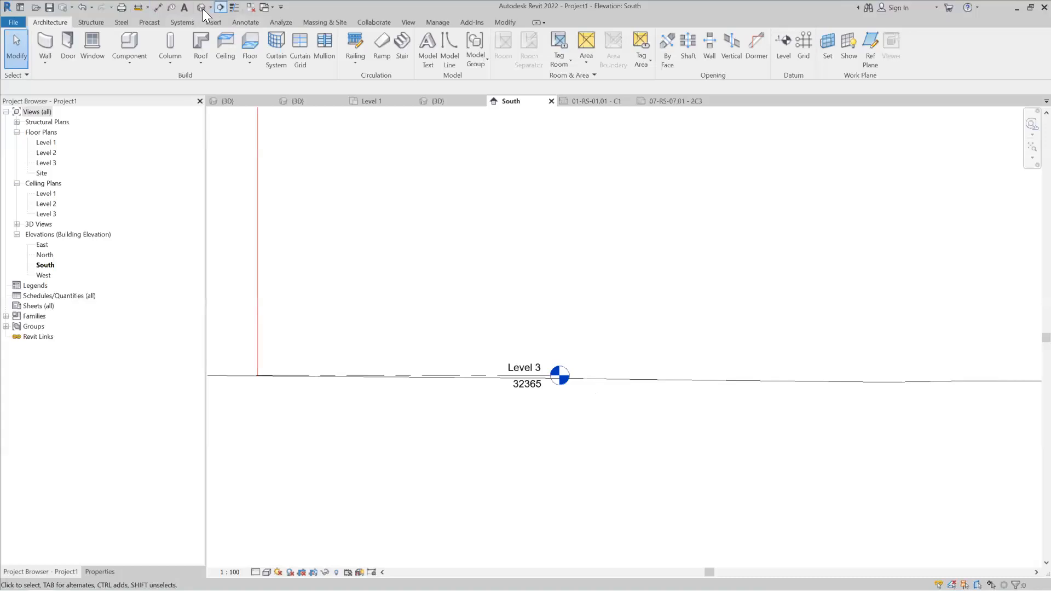
Step: Return to the 3D view of the imported line and examine its supports and direction changes along the route
click(217, 8)
scroll(522, 301, up, 3)
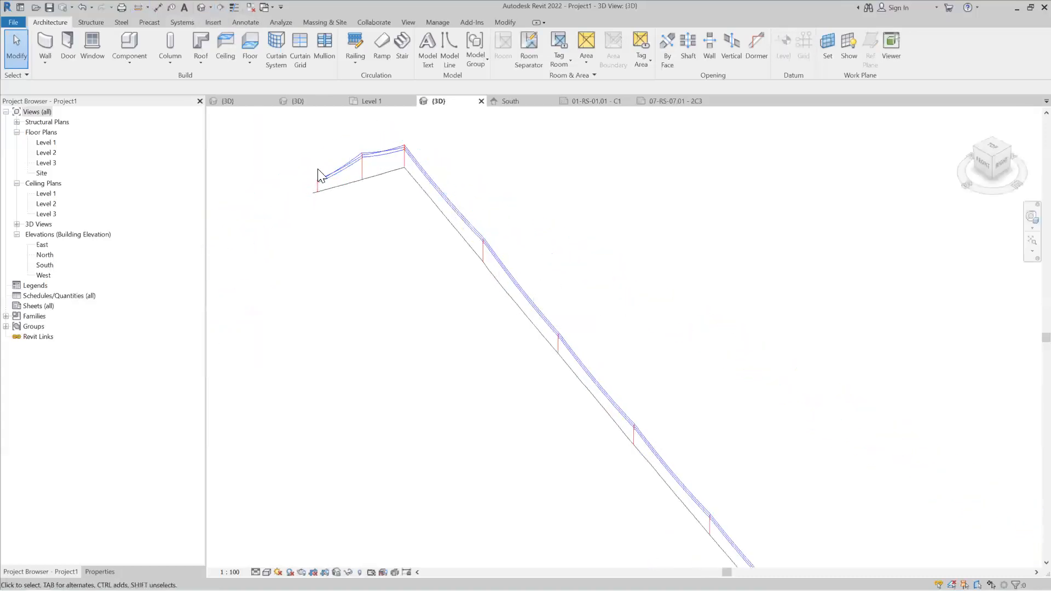
scroll(462, 160, down, 5)
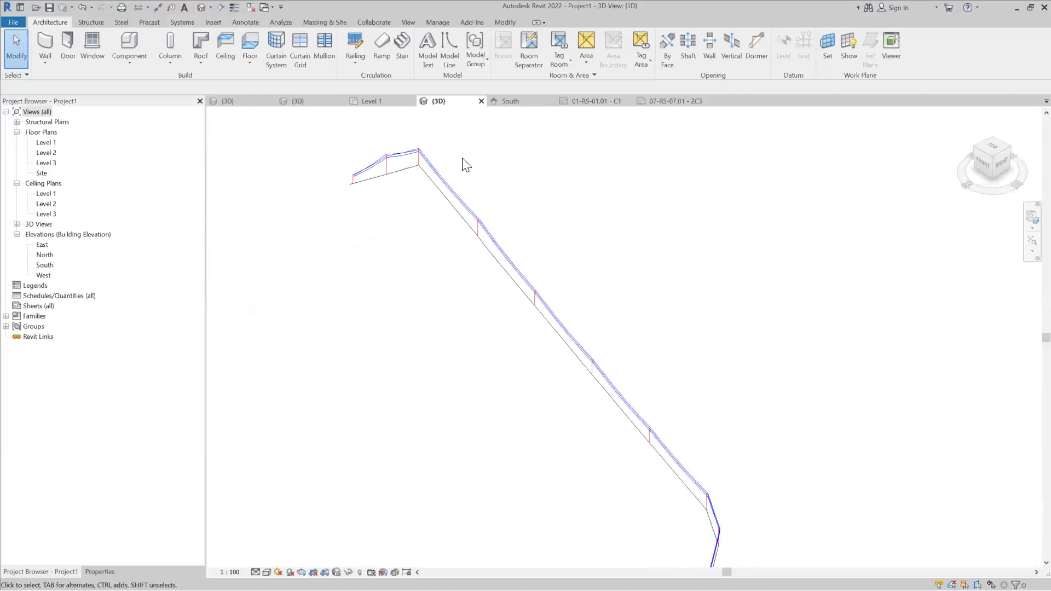
scroll(585, 380, up, 3)
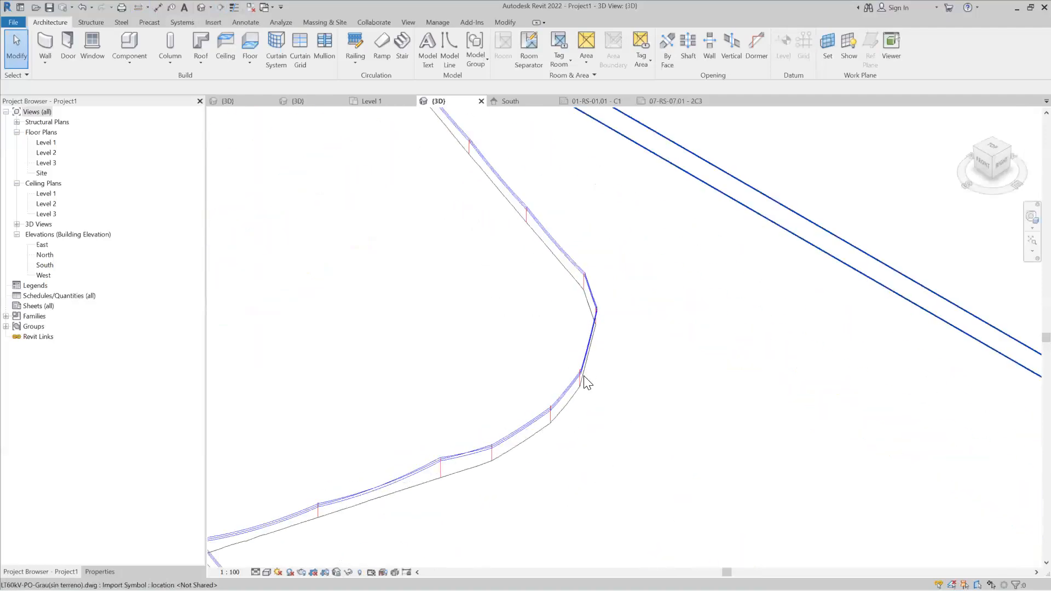
scroll(595, 266, down, 2)
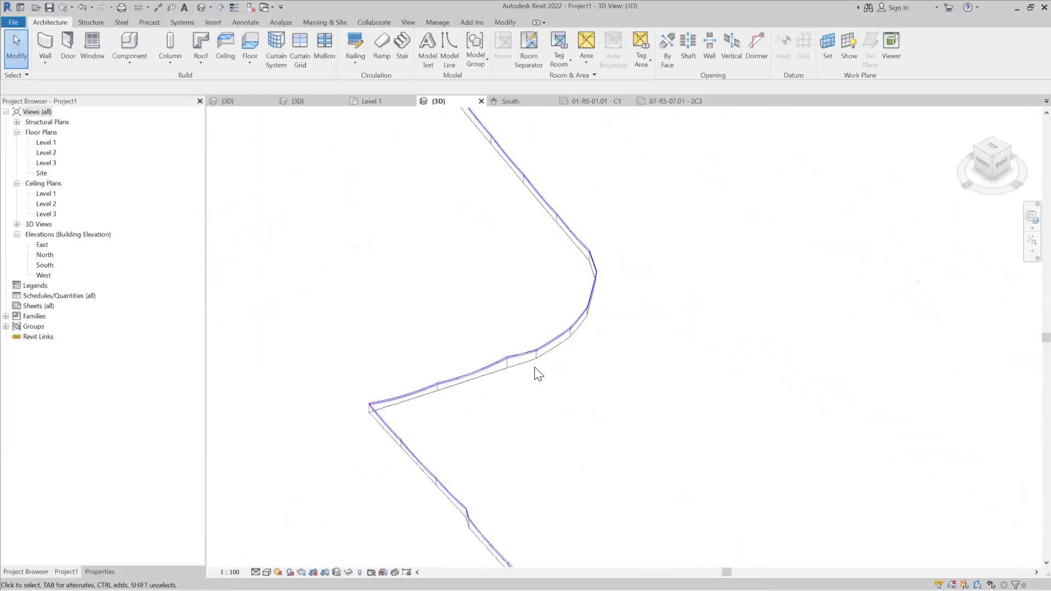
scroll(364, 429, up, 4)
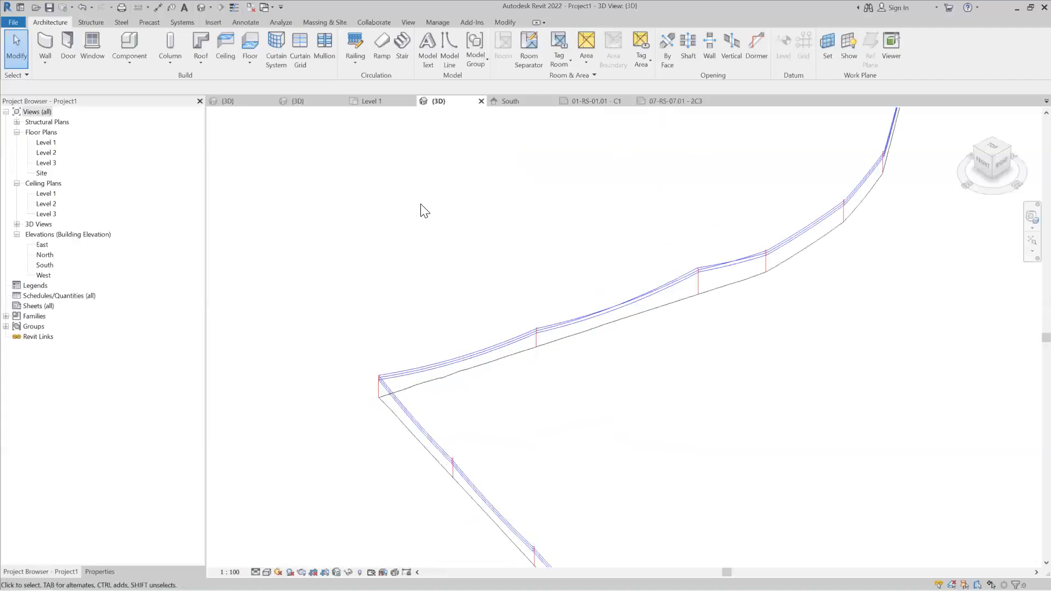
Step: Switch to the 3D view of the 69 kV line model and examine the two-pole transformer substation at the line's end
click(370, 101)
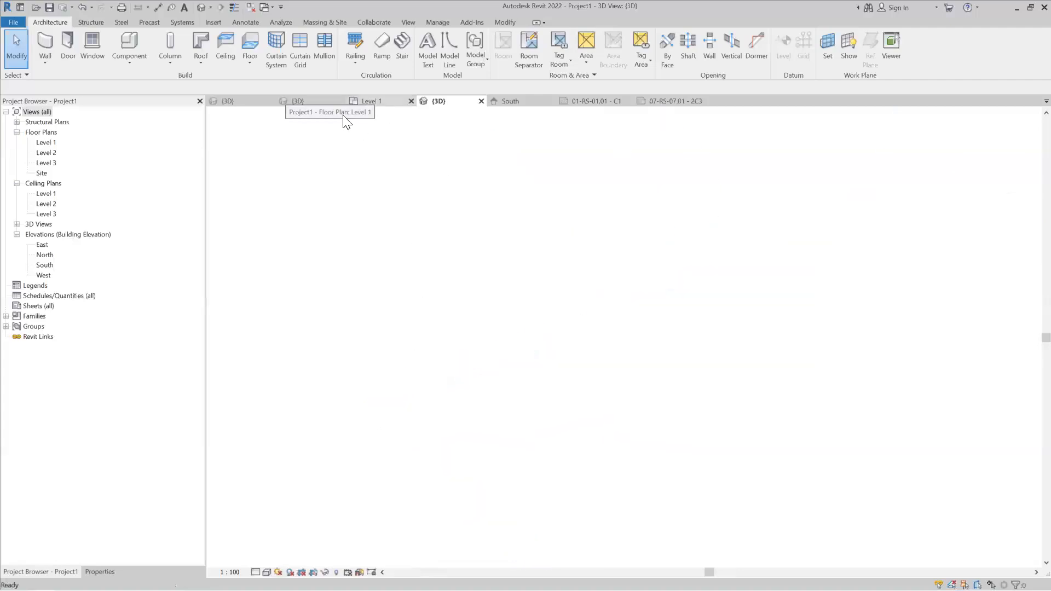
click(299, 102)
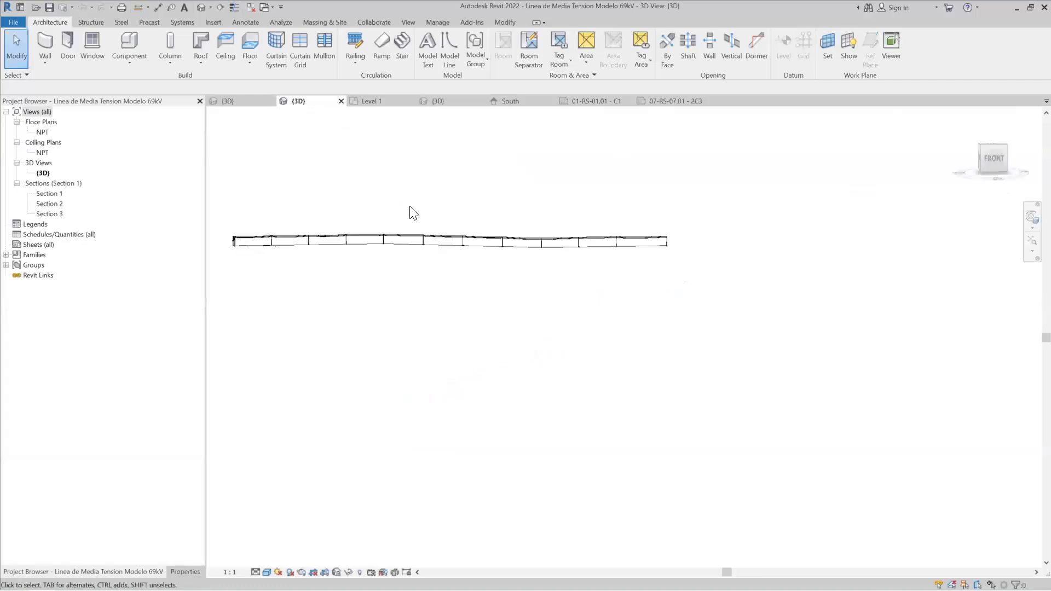
shift+middle_drag(567, 228, 441, 336)
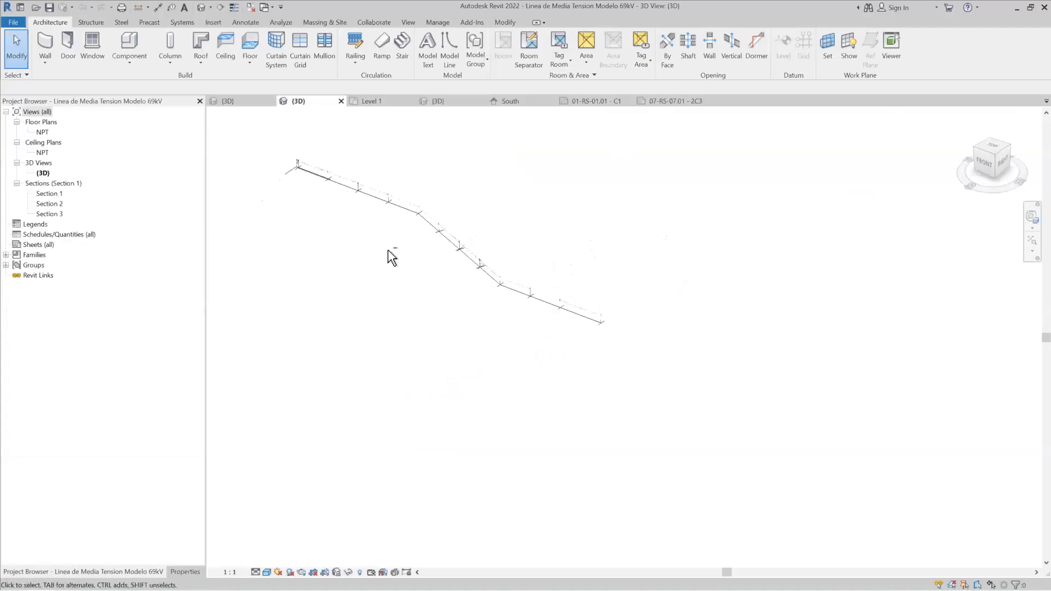
scroll(275, 156, up, 3)
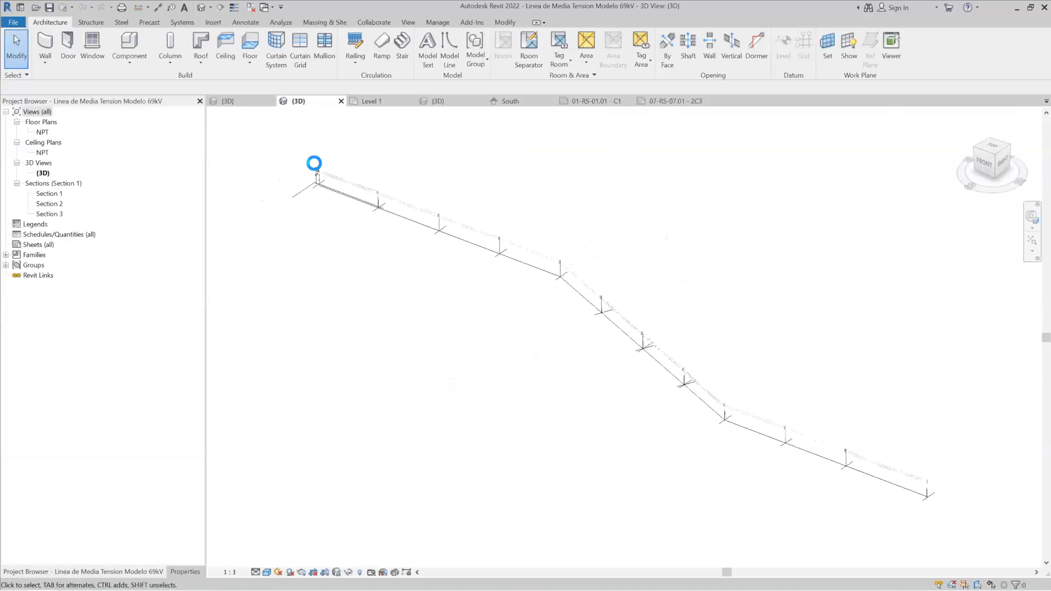
scroll(314, 164, up, 3)
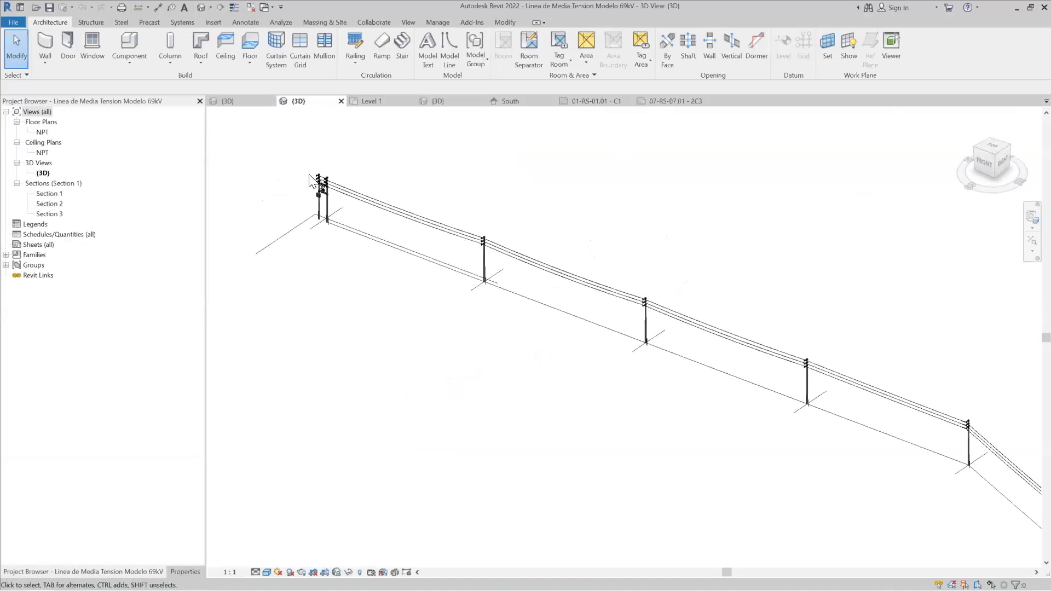
scroll(309, 176, up, 2)
scroll(309, 178, up, 2)
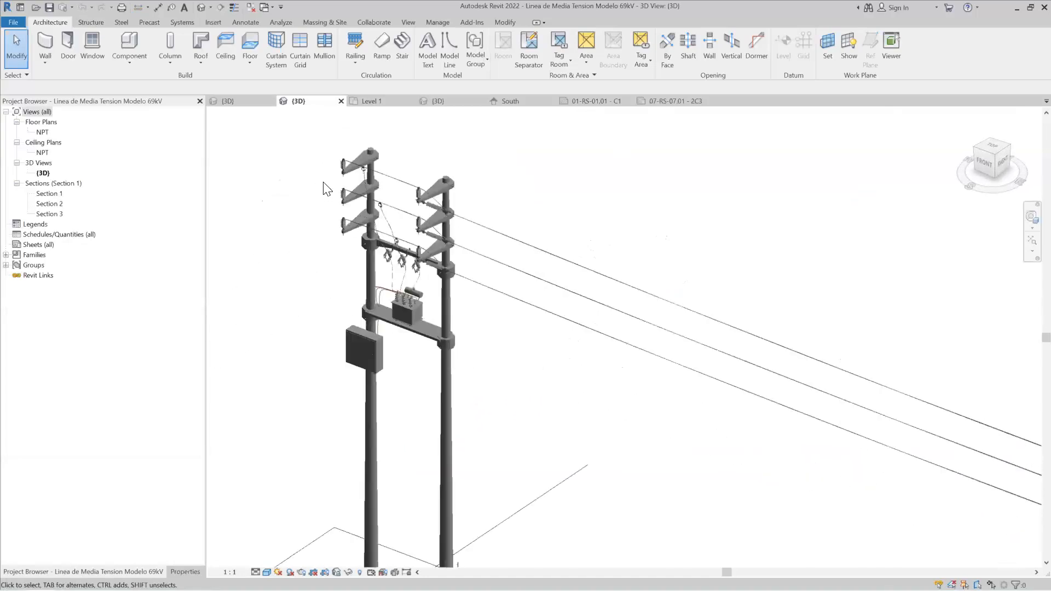
scroll(323, 188, up, 1)
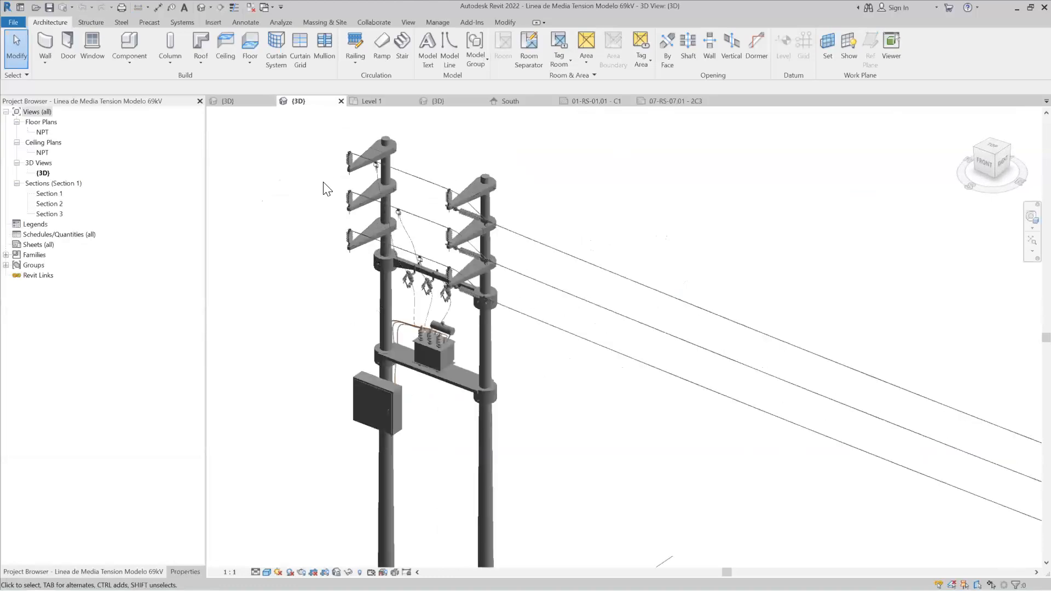
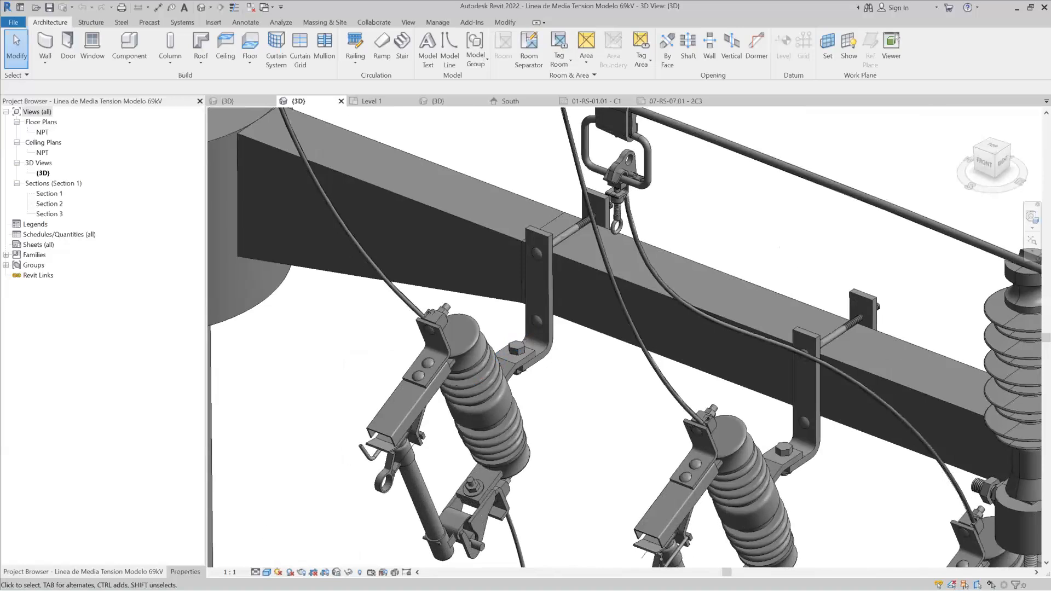
Step: Show the substation's crossarm and fuse cutouts in the Realistic visual style and restore the Shaded style
click(266, 572)
click(289, 558)
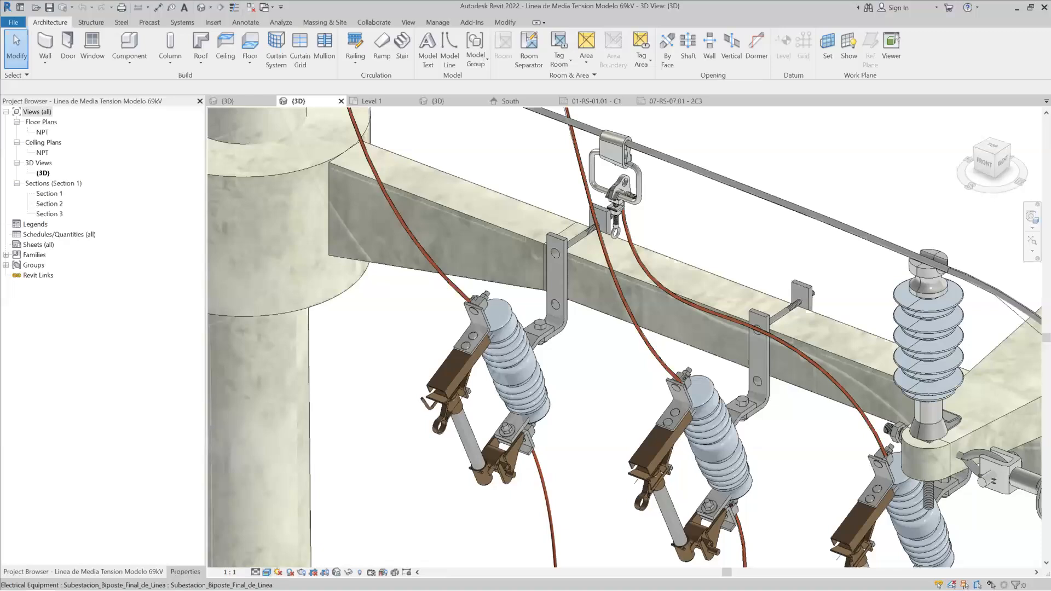
click(266, 572)
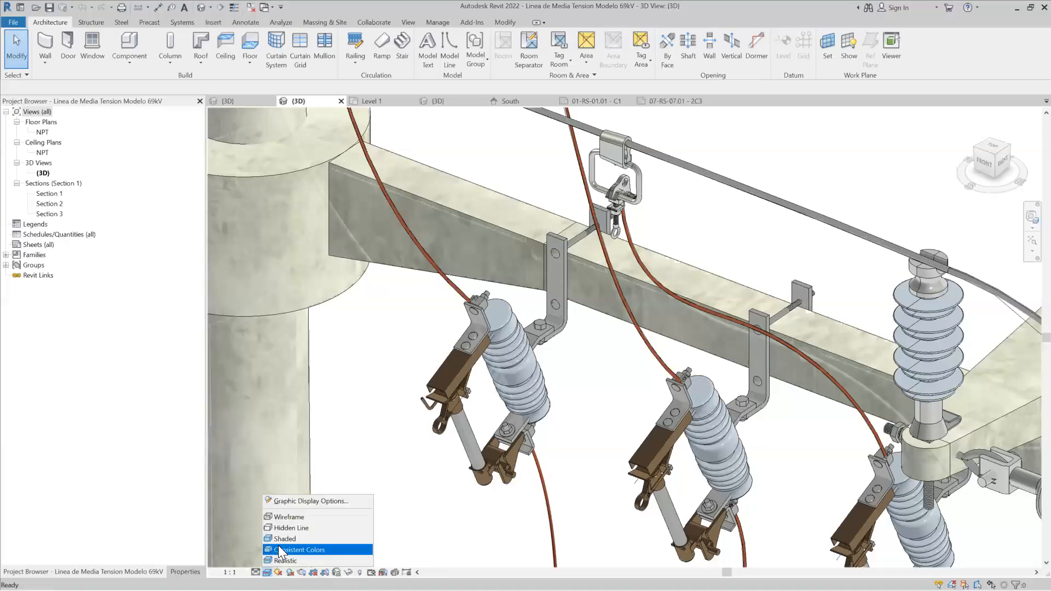
click(284, 538)
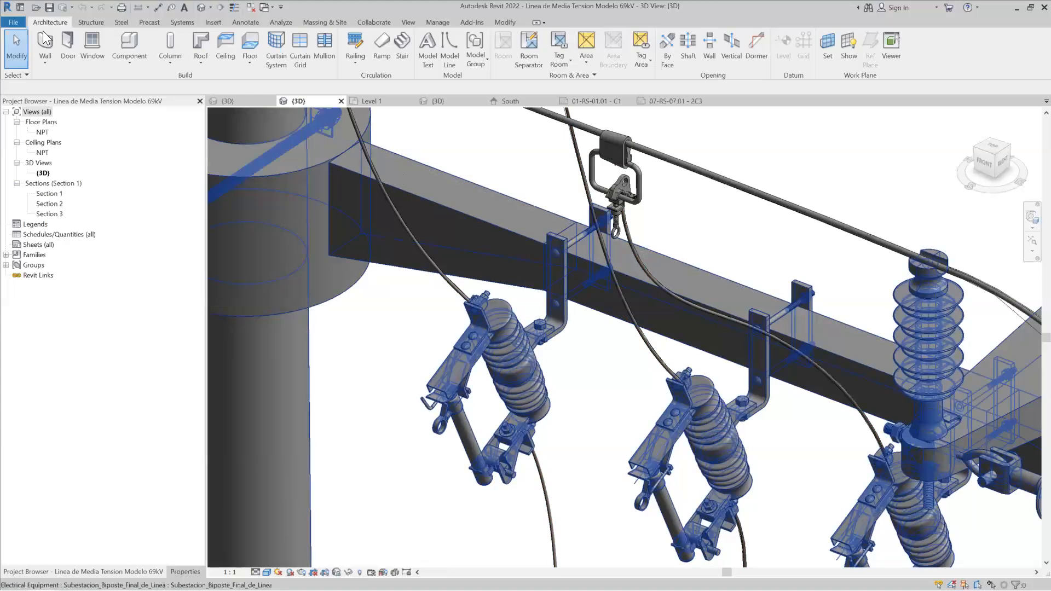
click(80, 22)
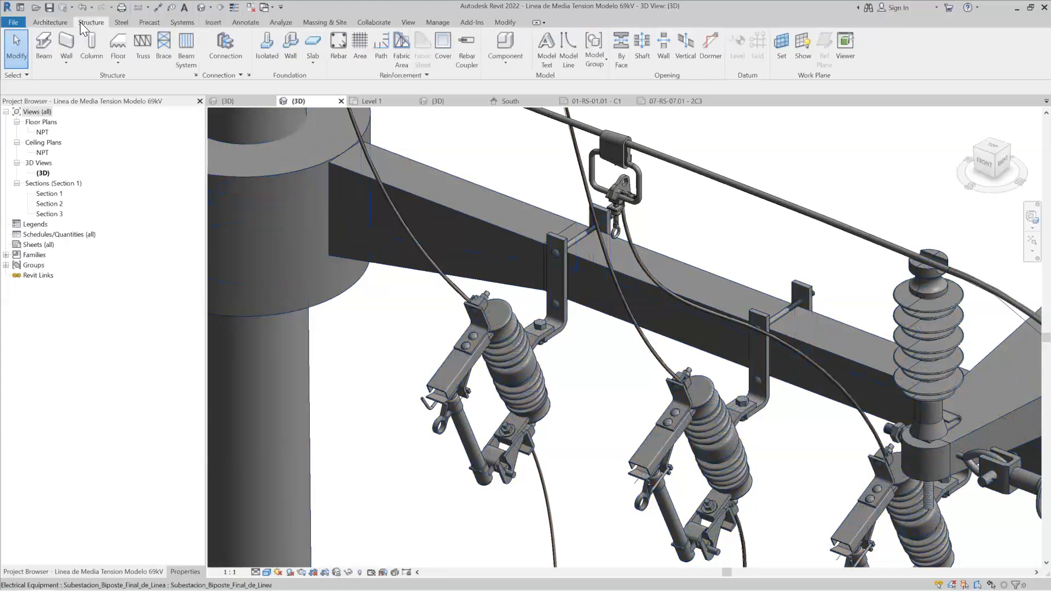
click(121, 22)
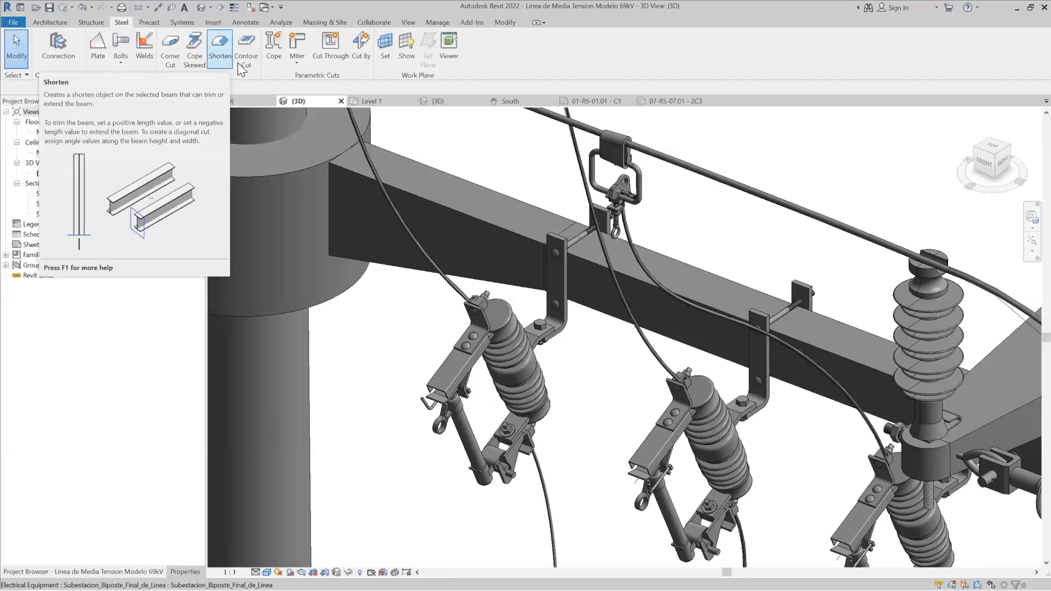
click(151, 22)
scroll(209, 21, down, 1)
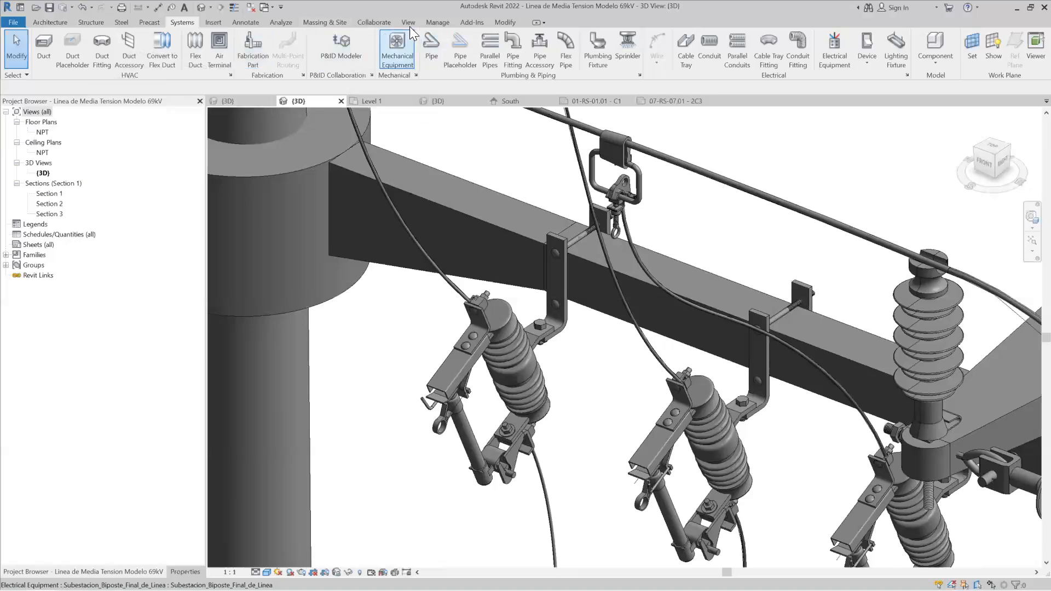
click(213, 23)
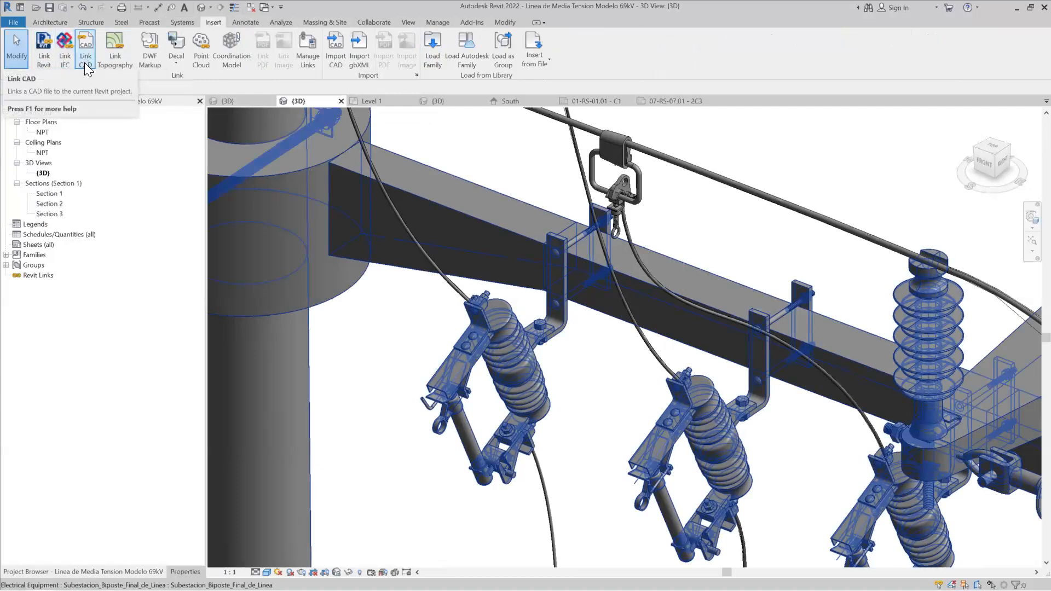
click(443, 109)
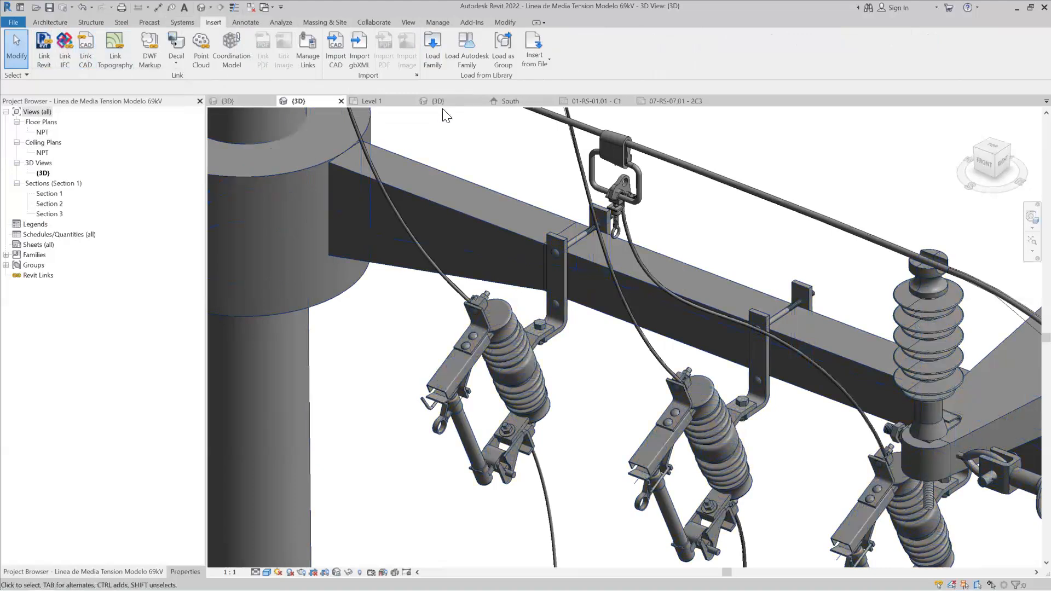
Step: Select the two-pole substation, and separately the conductor stirrup above its crossarm, to compare which parts belong to each family
click(511, 311)
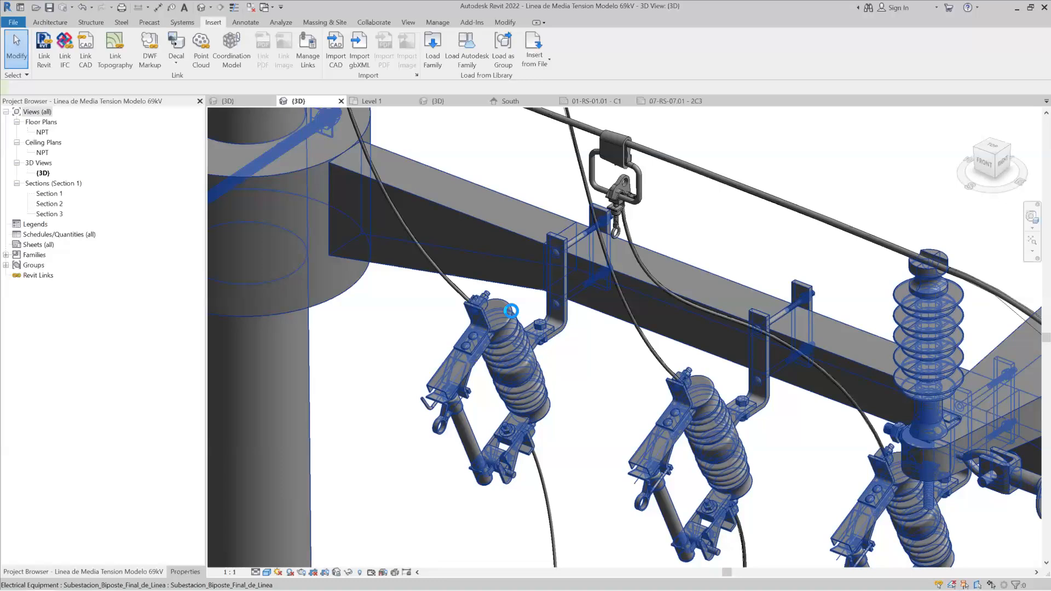
click(512, 311)
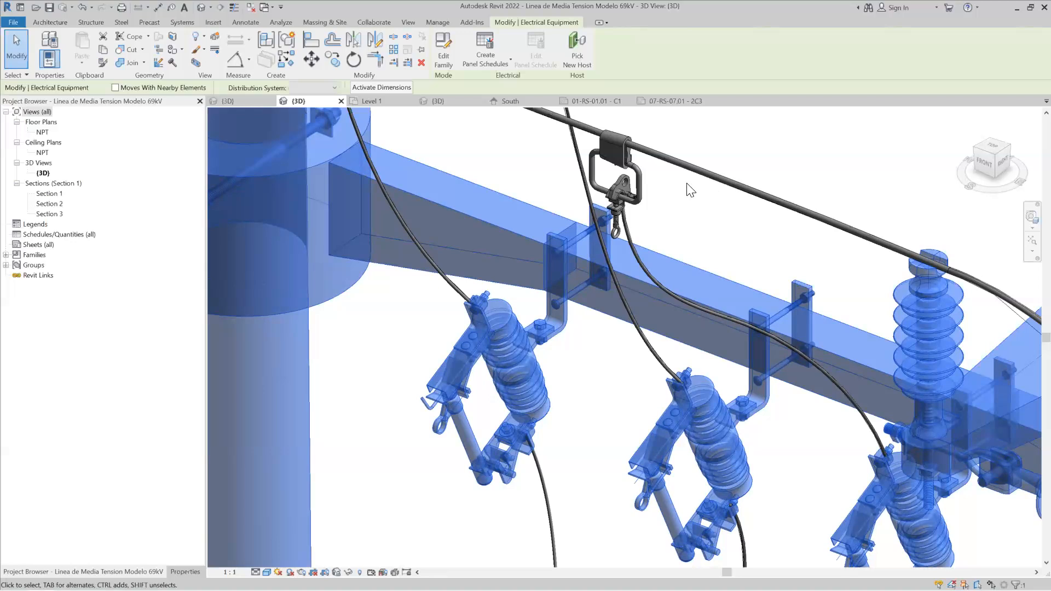
click(639, 185)
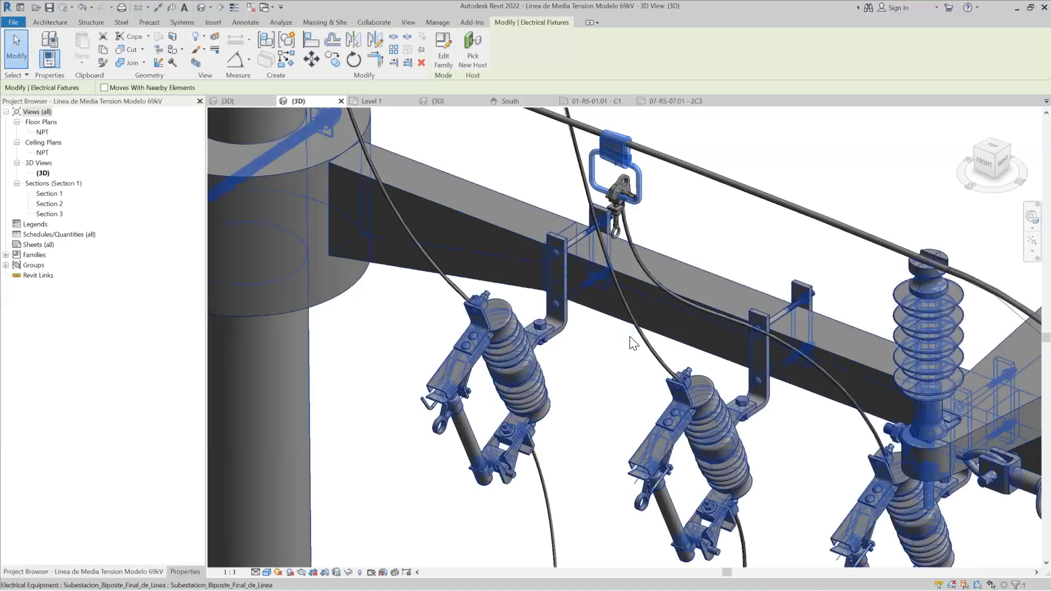
scroll(629, 336, down, 4)
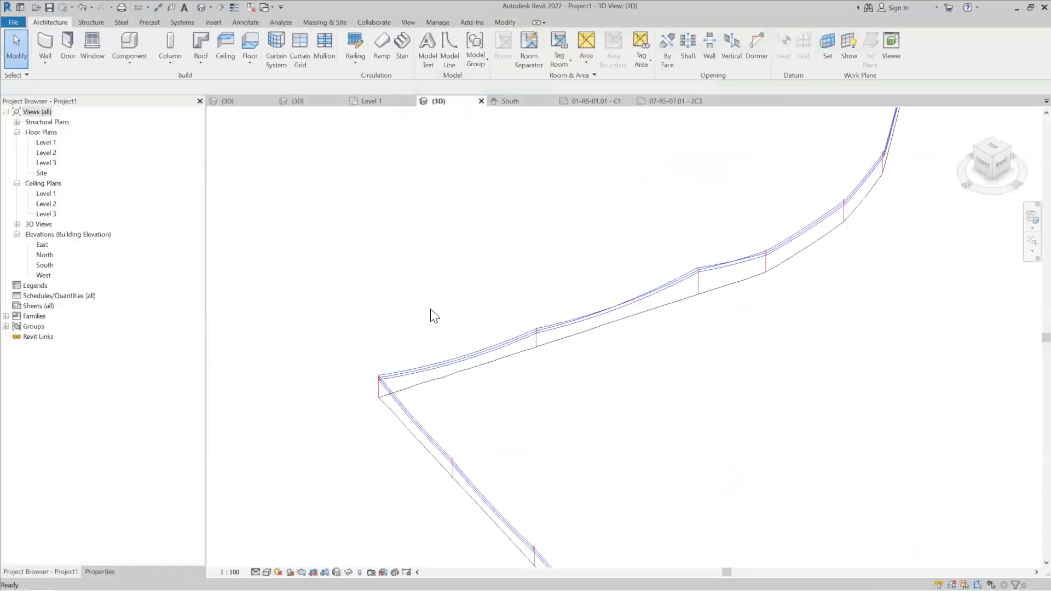
Step: Select the imported 60 kV line drawing in Project1's 3D view and examine its full route
click(389, 395)
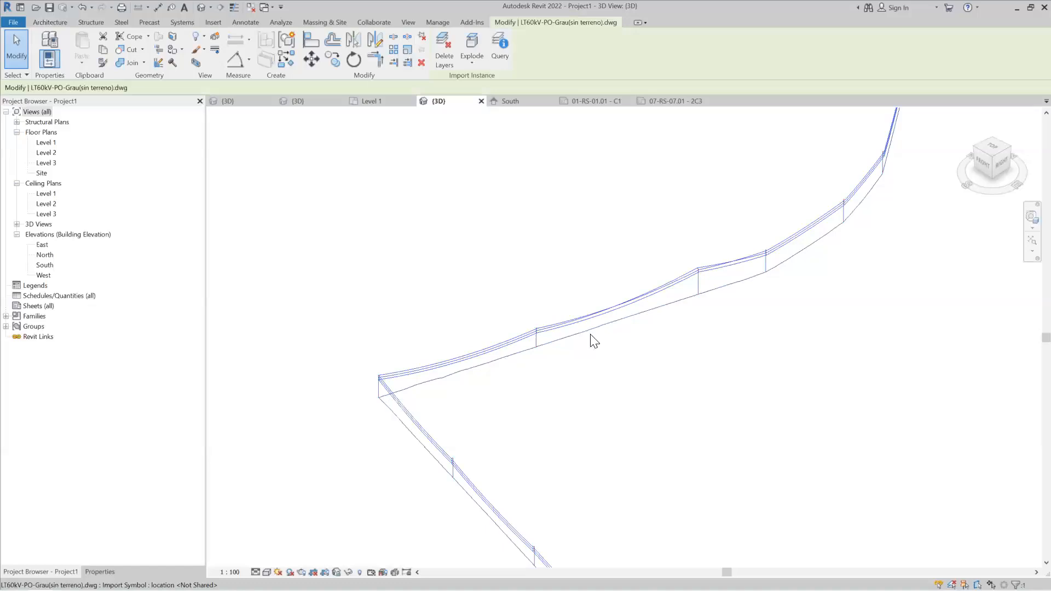
shift+middle_drag(561, 326, 576, 382)
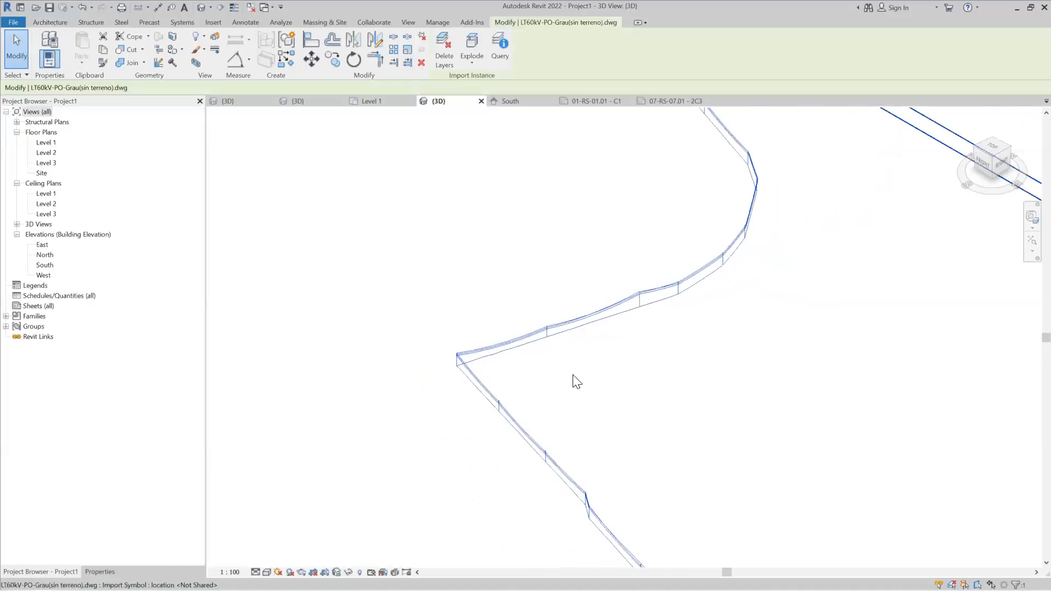
scroll(556, 333, down, 3)
shift+middle_drag(556, 334, 617, 261)
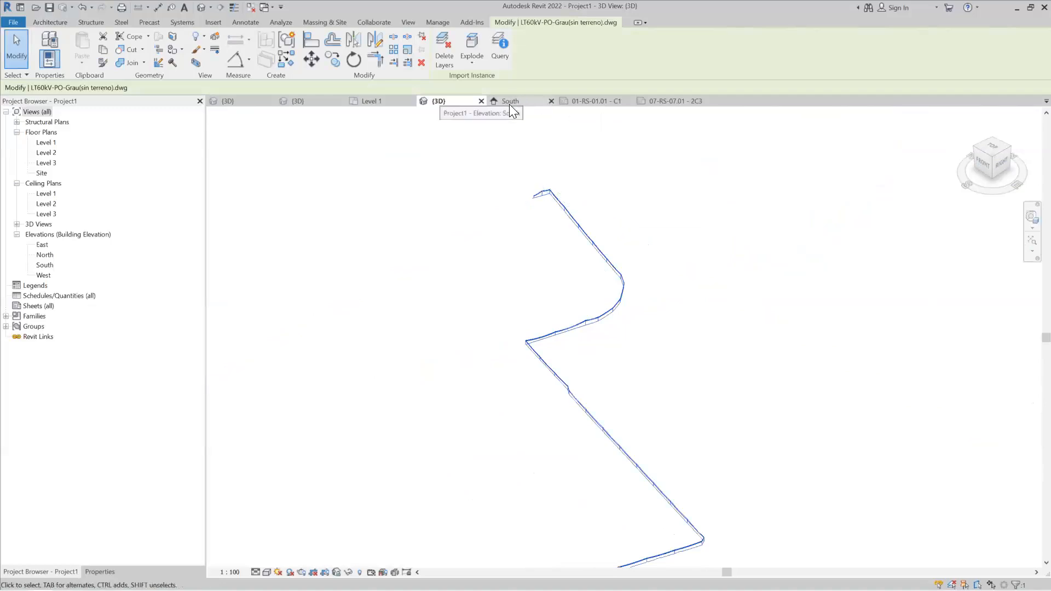
Step: In the 69 kV model's 3D view, move the Estribo Ampact 15mm H stirrup along the conductor and detach the Permagrip_N.4 clamp from its cable
click(378, 102)
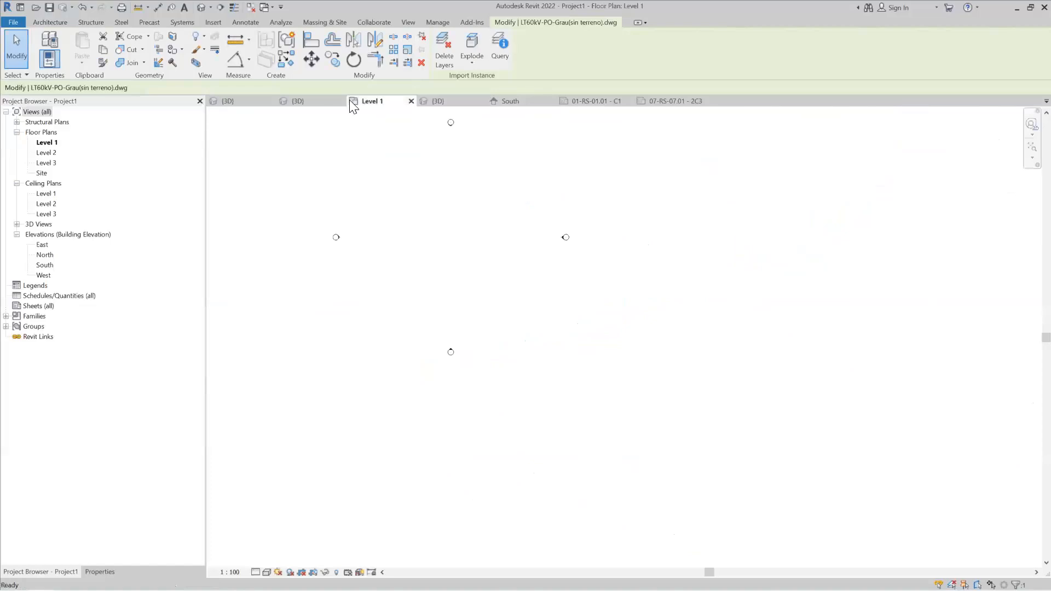
click(323, 100)
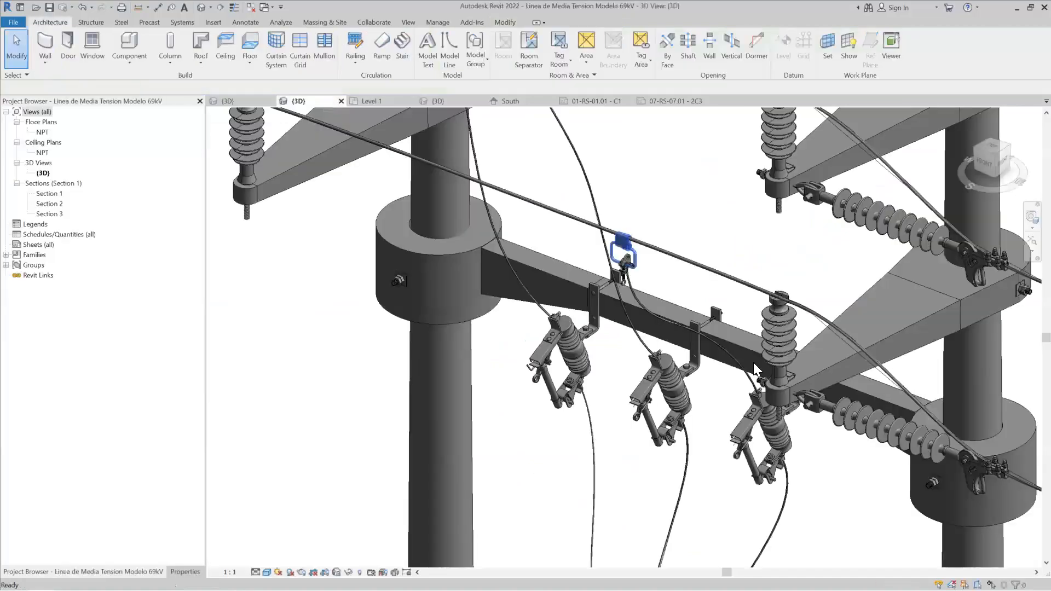
scroll(633, 252, up, 2)
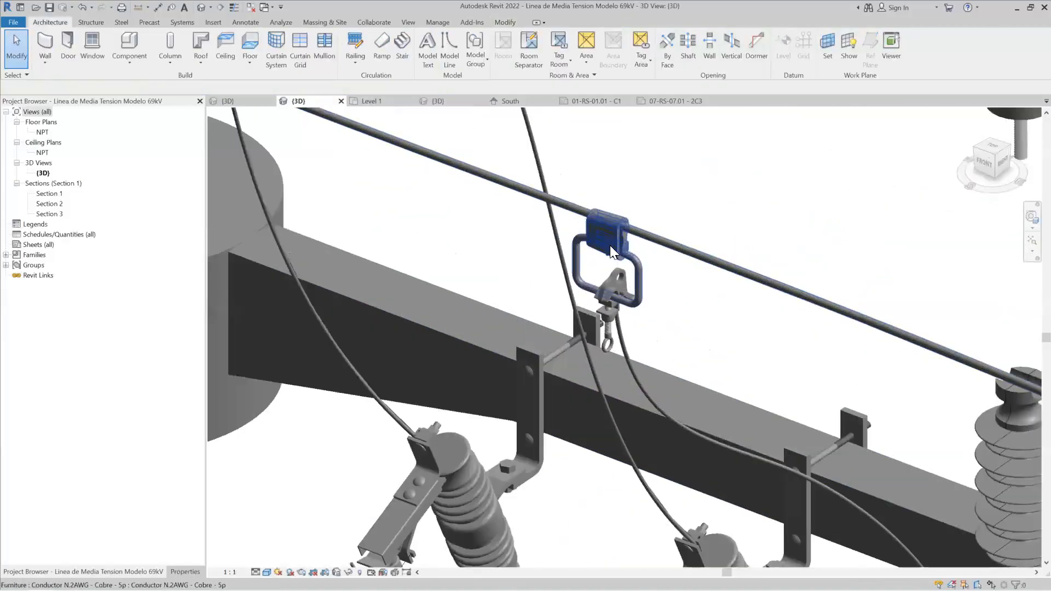
click(610, 245)
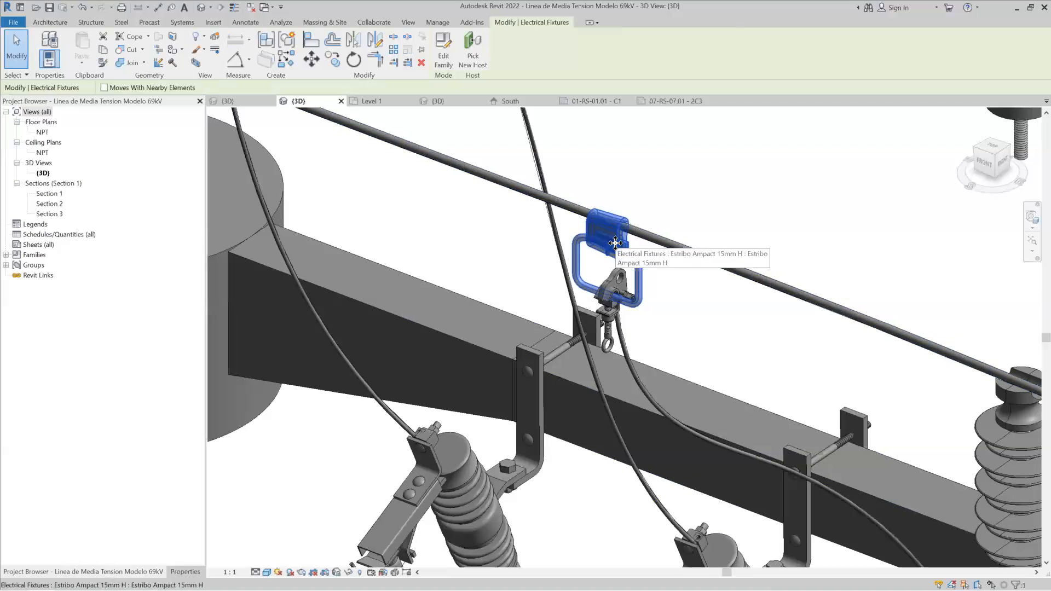
drag(615, 242, 750, 295)
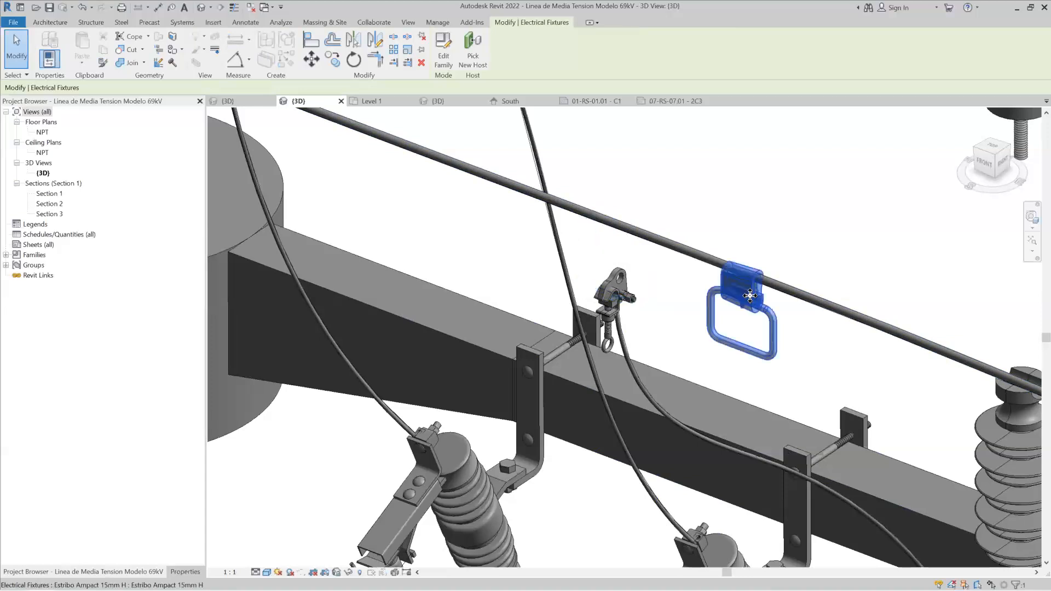
drag(629, 297, 543, 234)
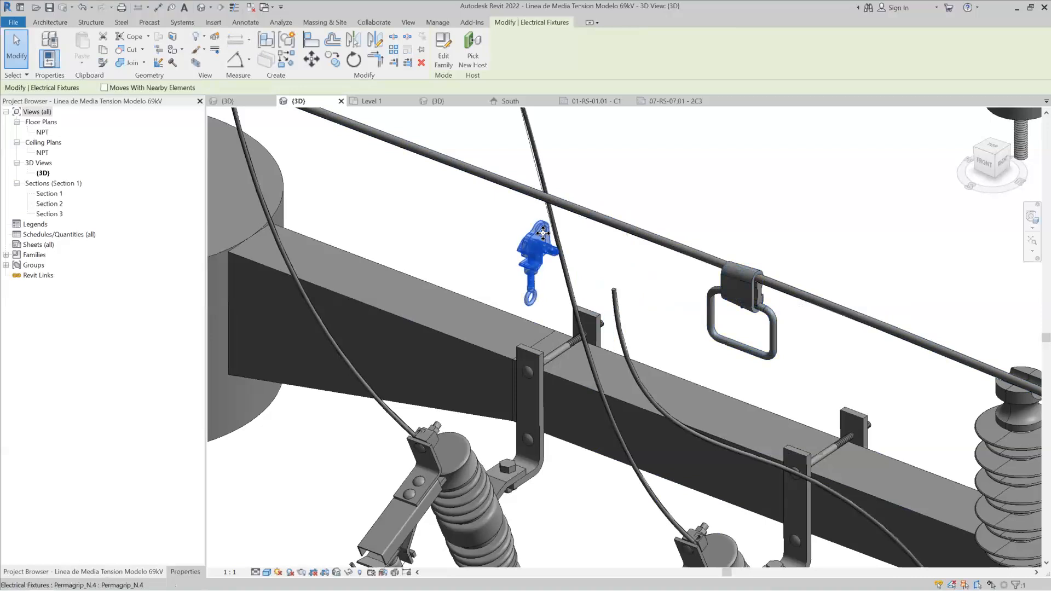
key(Escape)
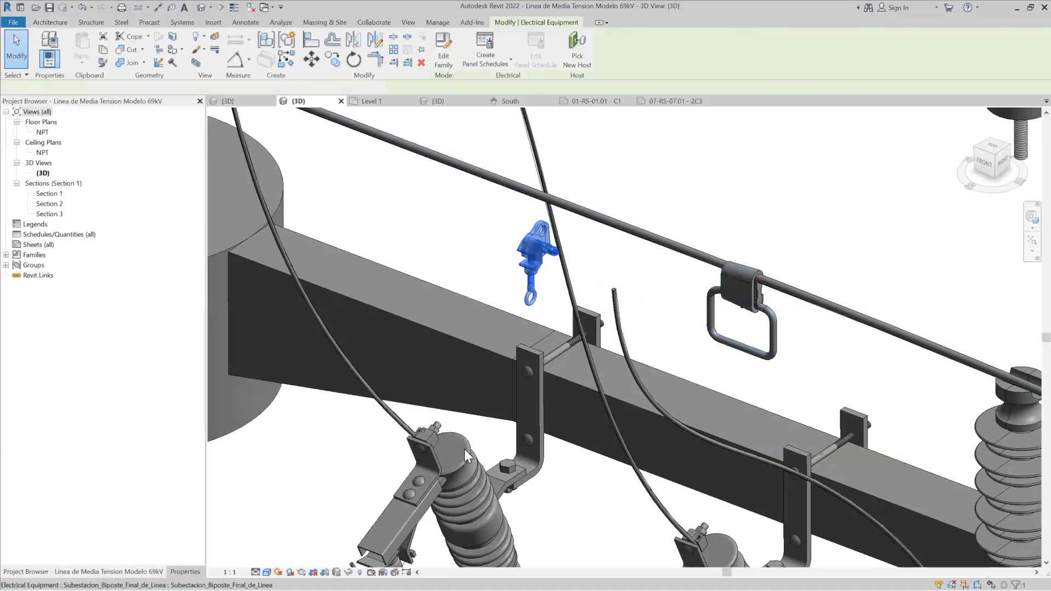
Step: Select the whole two-pole substation in the shaded view and open its family for editing
click(469, 404)
scroll(468, 403, down, 6)
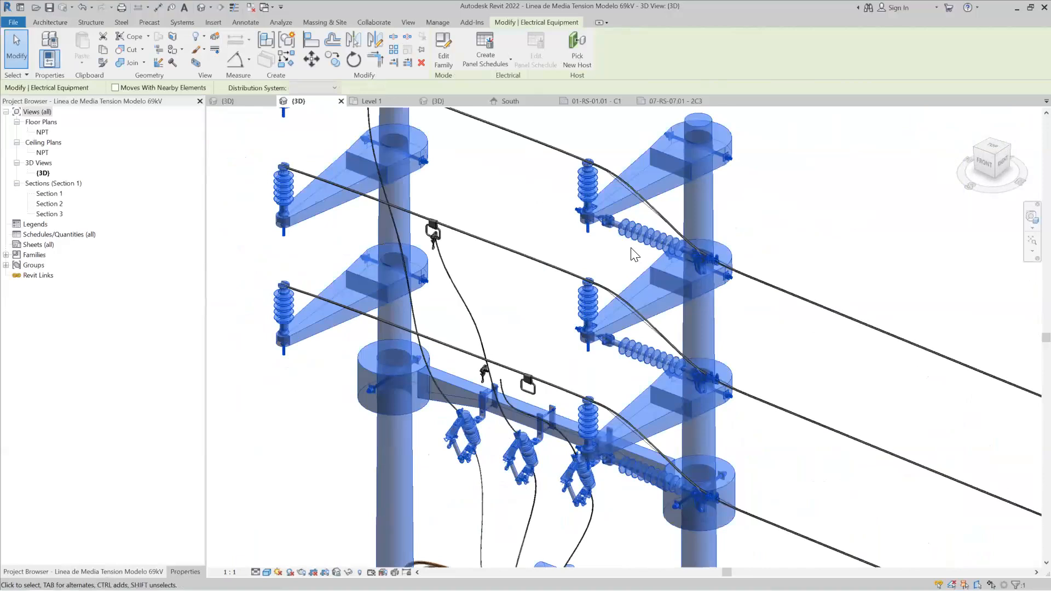
scroll(485, 203, down, 2)
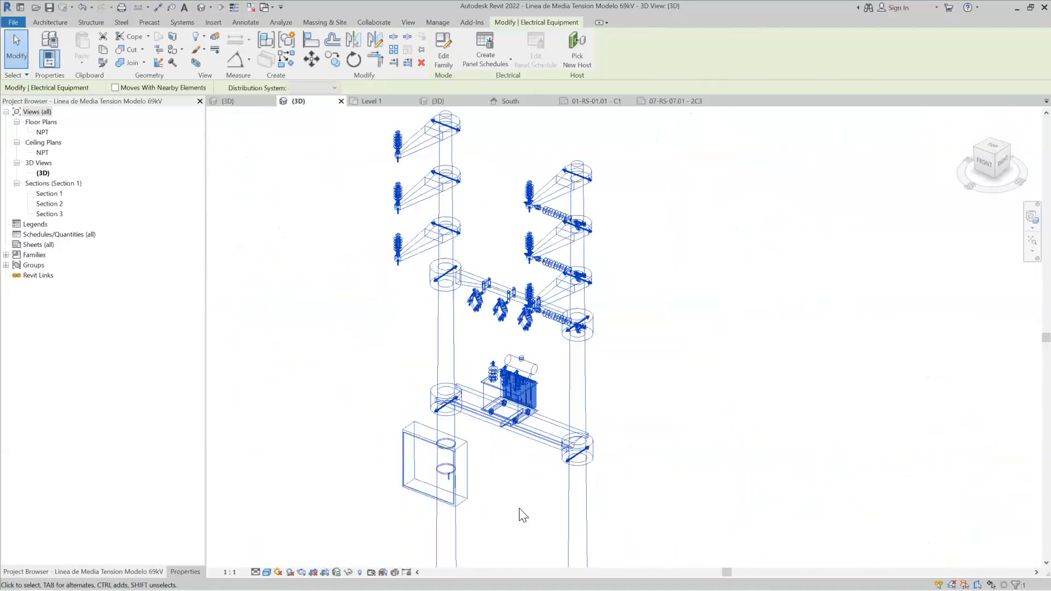
scroll(545, 367, up, 3)
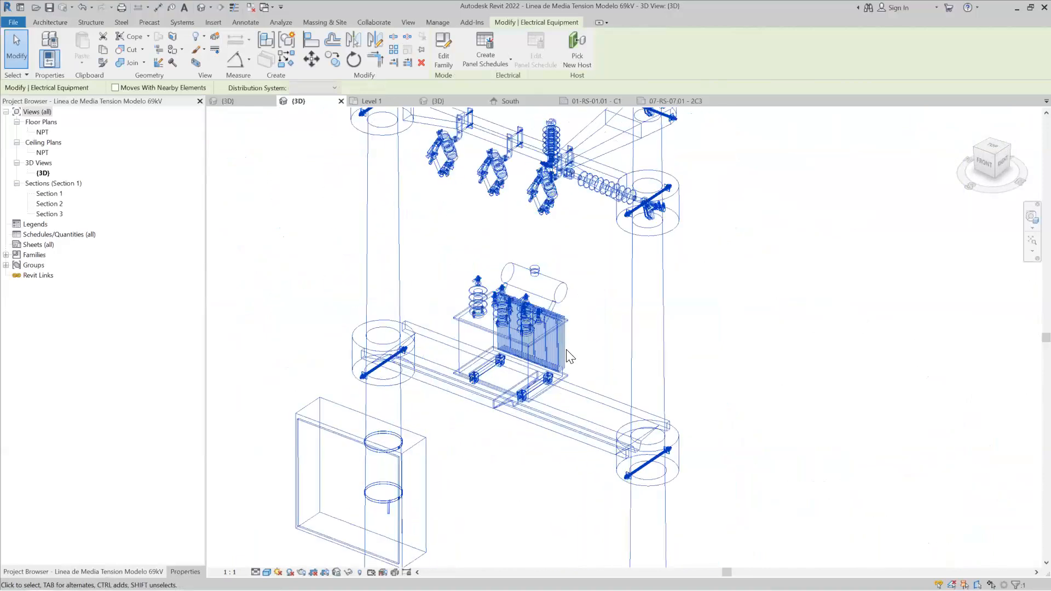
key(s)
key(d)
click(561, 293)
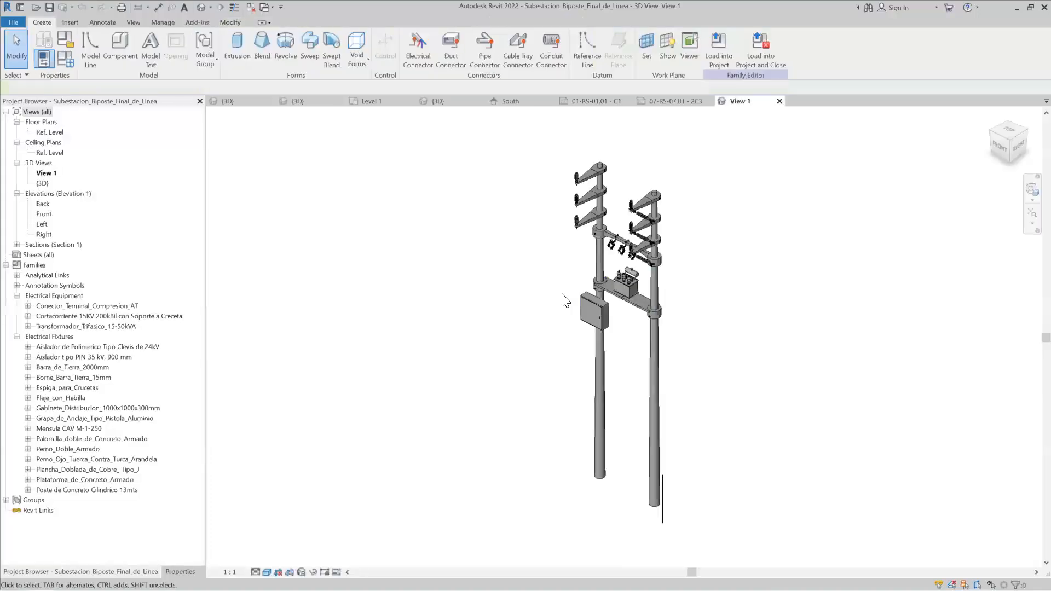
Step: Display the properties of the highest Mensula CAV M-1-250 bracket on the cabinet pole and move the bracket off the pole
scroll(577, 160, up, 5)
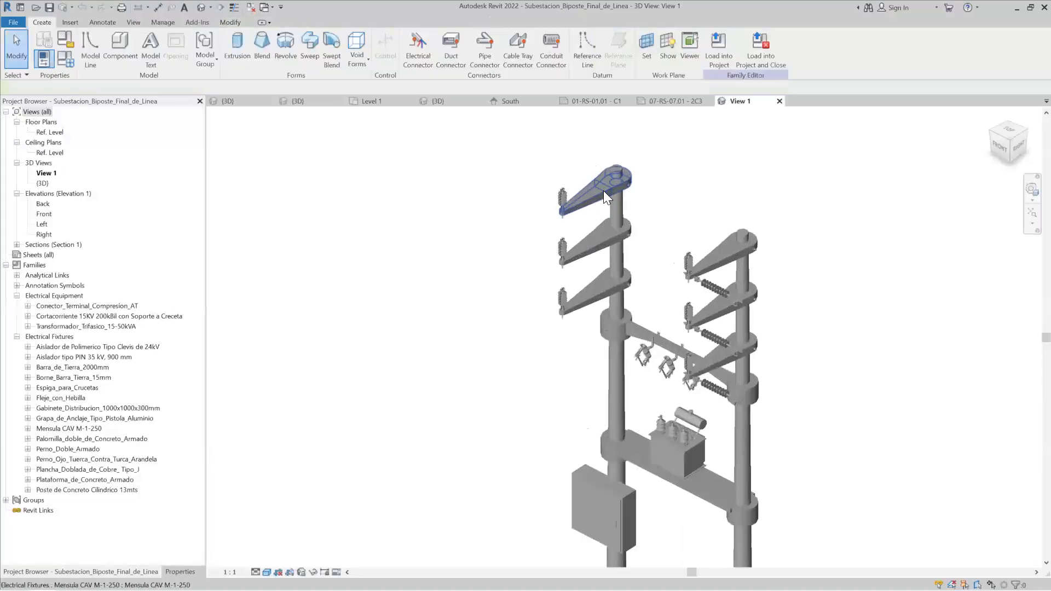
click(607, 200)
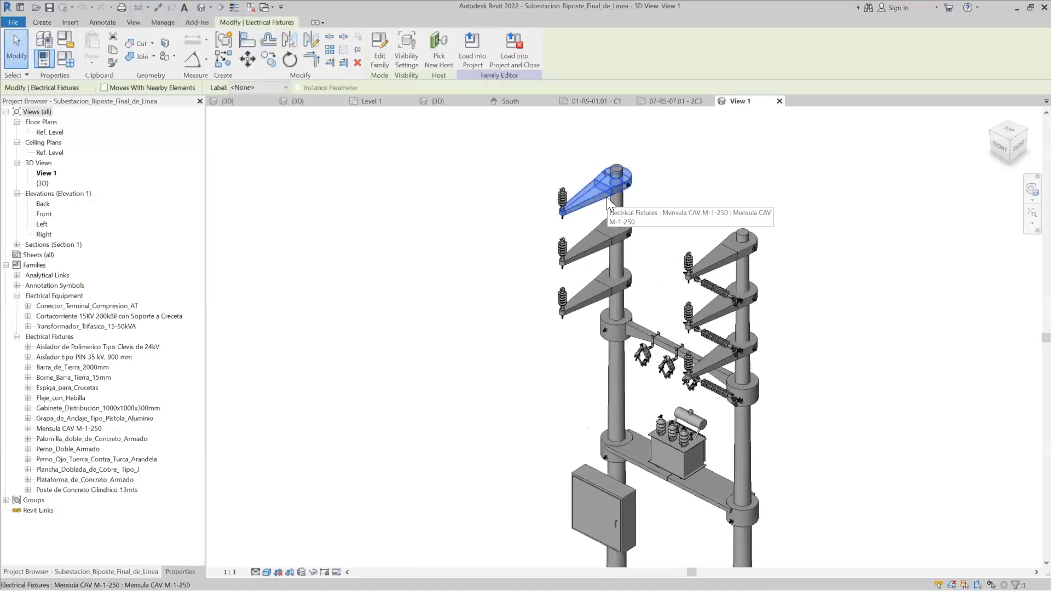
click(180, 571)
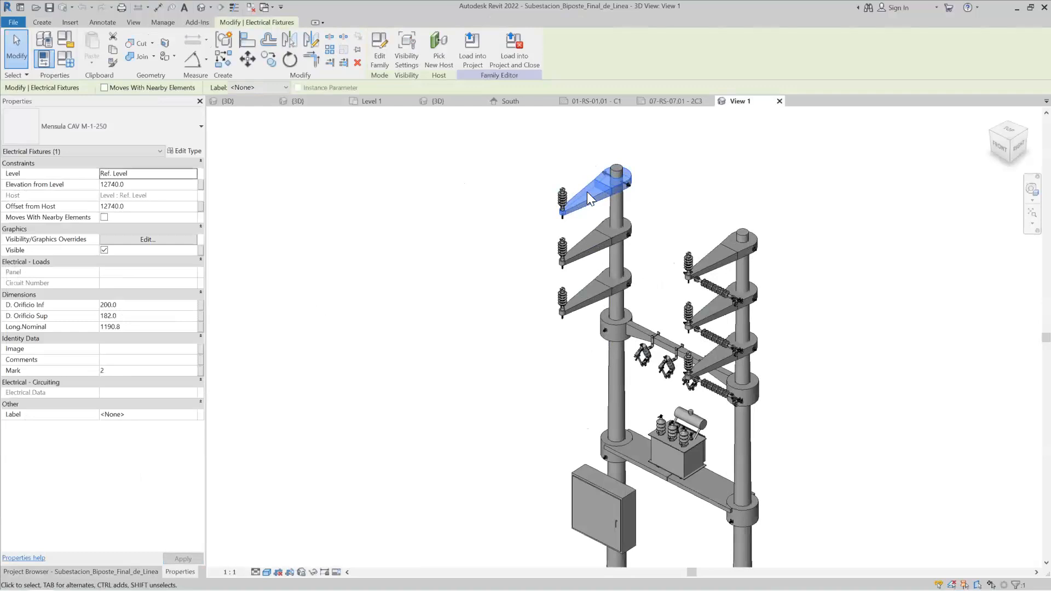
scroll(602, 200, up, 3)
drag(604, 203, 430, 214)
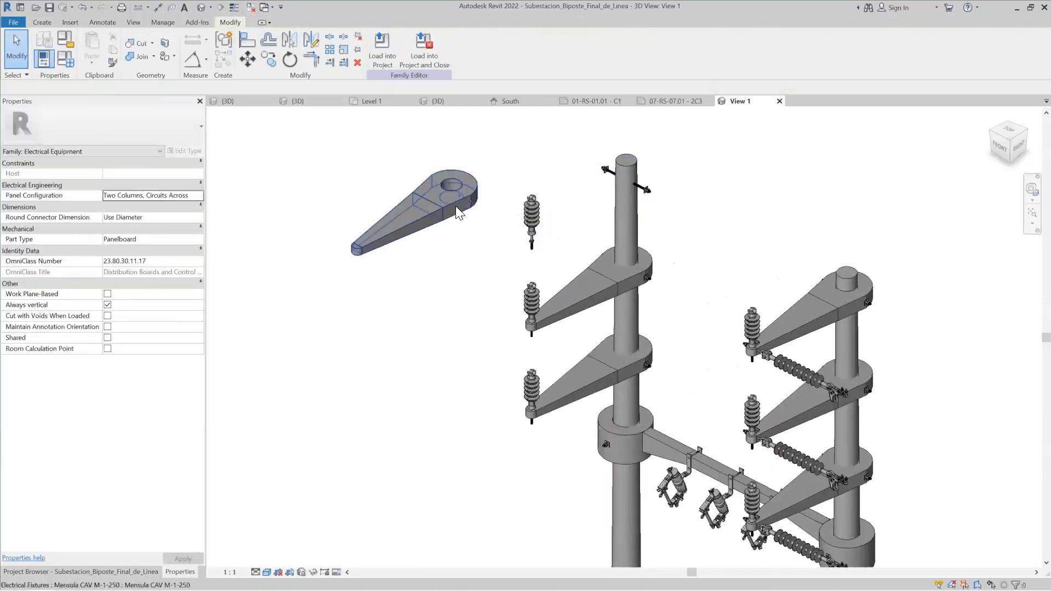
Step: Set the detached bracket's D. Orificio Inf to 250 and D. Orificio Sup to 175
click(455, 181)
scroll(455, 170, up, 2)
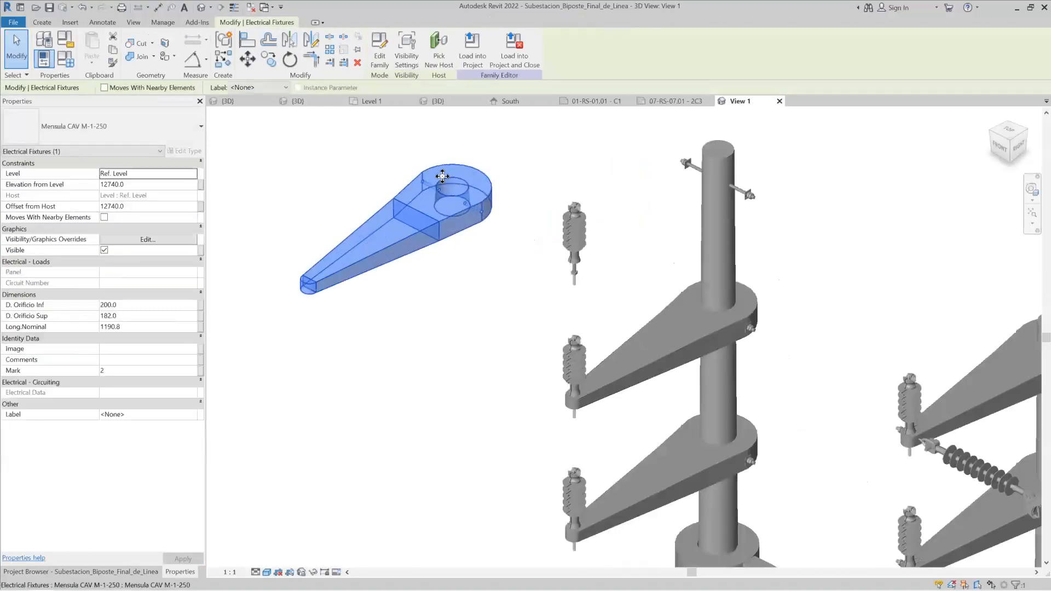
click(144, 307)
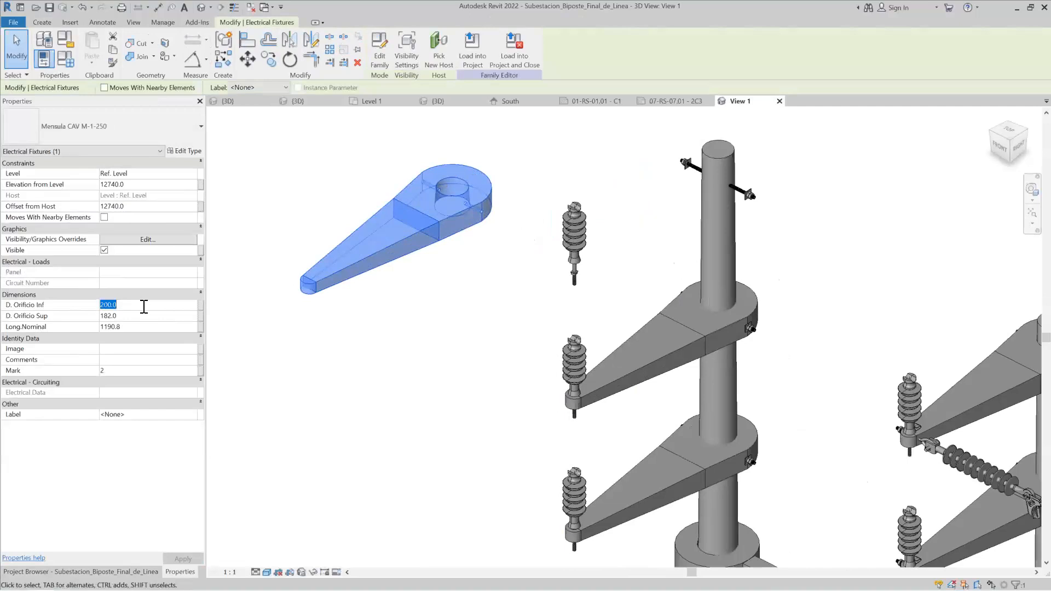
text(250)
click(140, 316)
text(175)
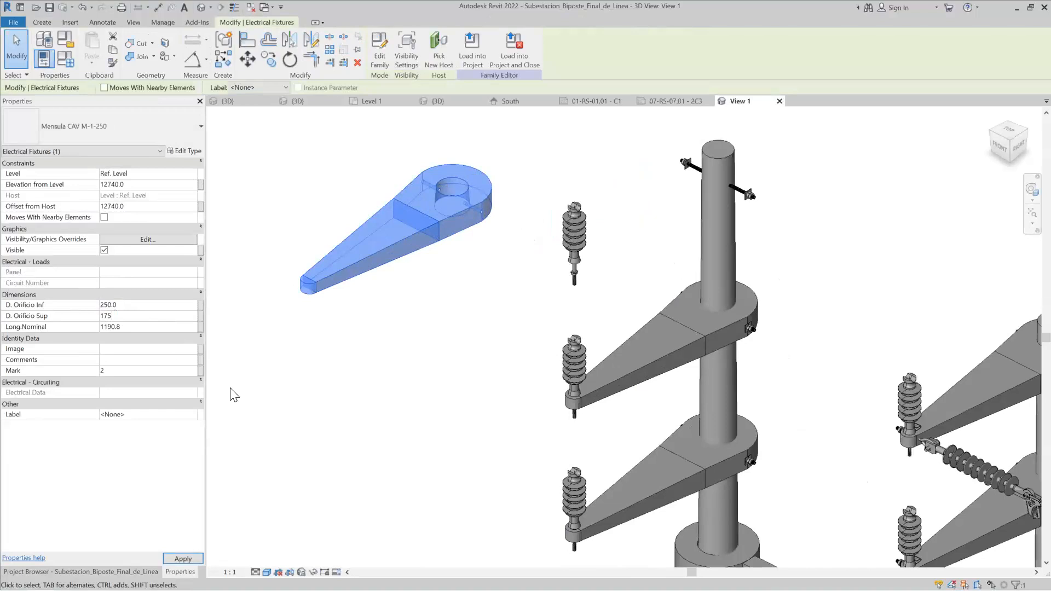
double_click(427, 238)
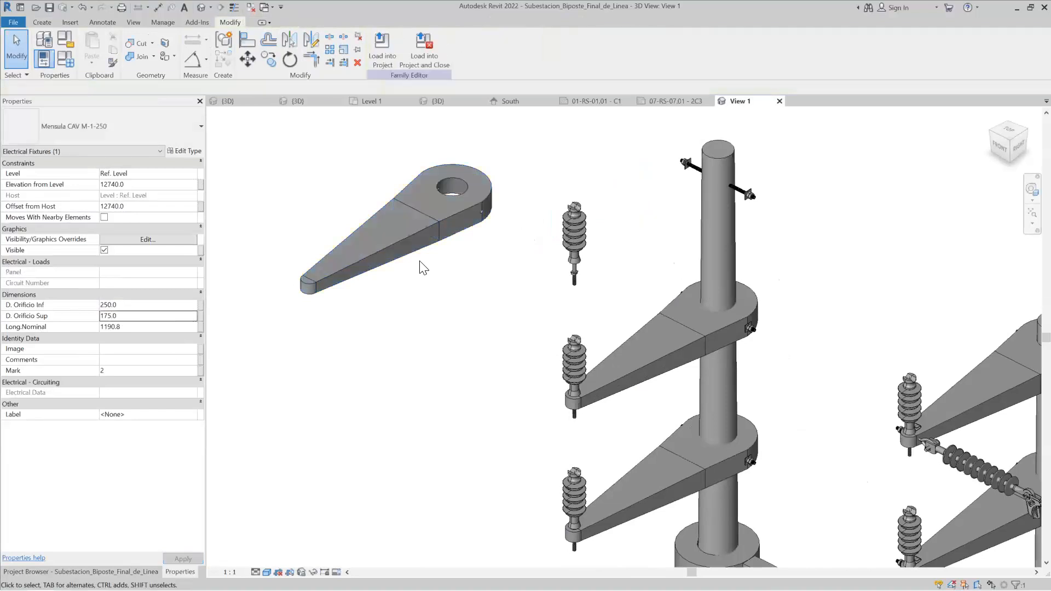
Step: Select the detached bracket and examine its tapered pole hole from the front and above
click(453, 224)
scroll(461, 192, up, 2)
shift+middle_drag(461, 193, 559, 230)
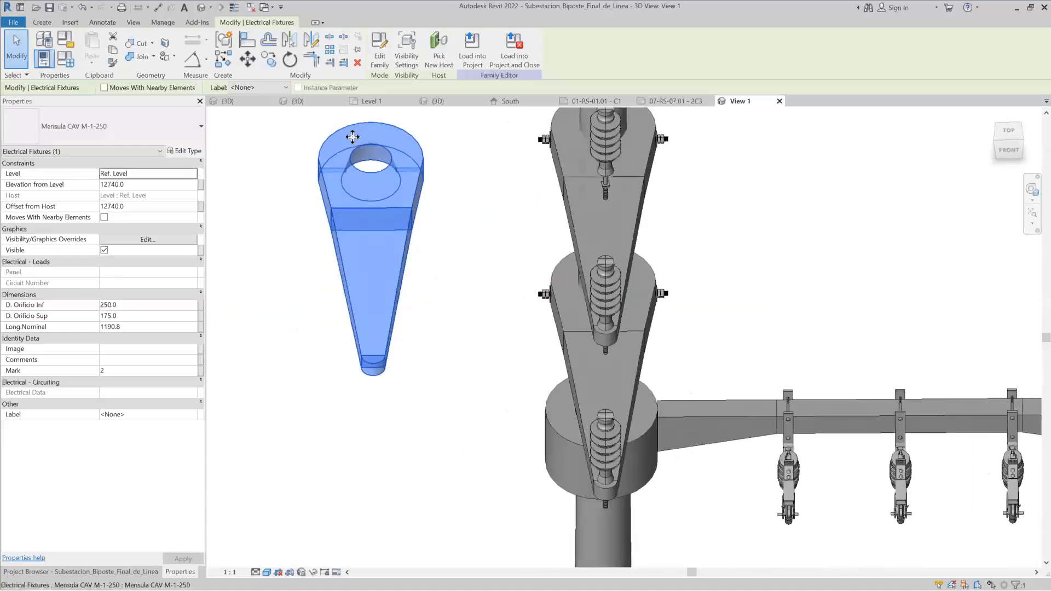
scroll(352, 137, up, 2)
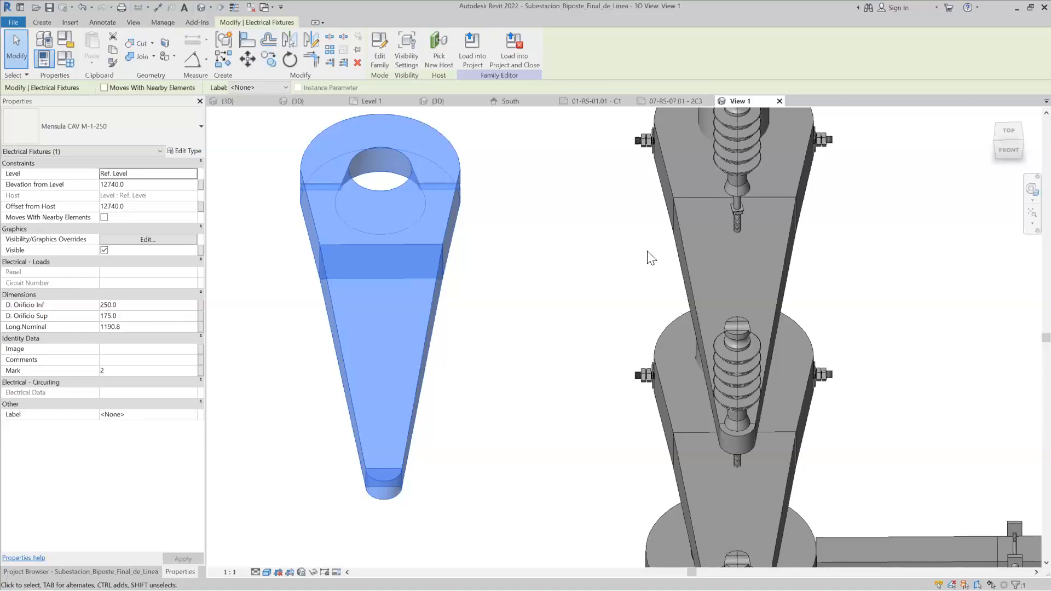
scroll(564, 282, down, 3)
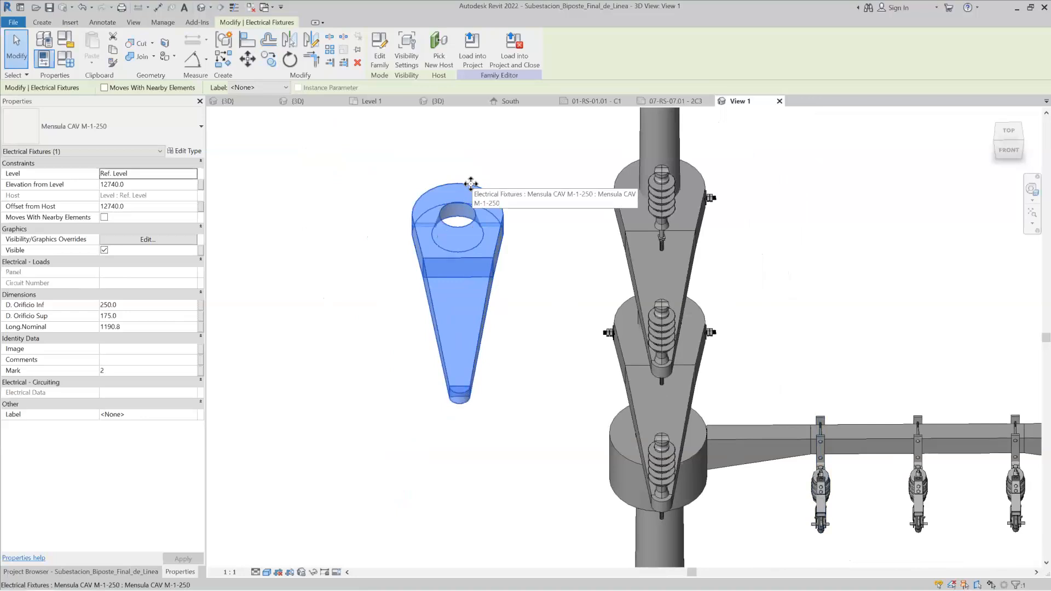
shift+middle_drag(475, 273, 451, 430)
Step: Inspect the exposed Perno_Doble_Armado bolt, the three-phase transformer's properties and the distribution cabinet within the substation family
scroll(451, 429, down, 5)
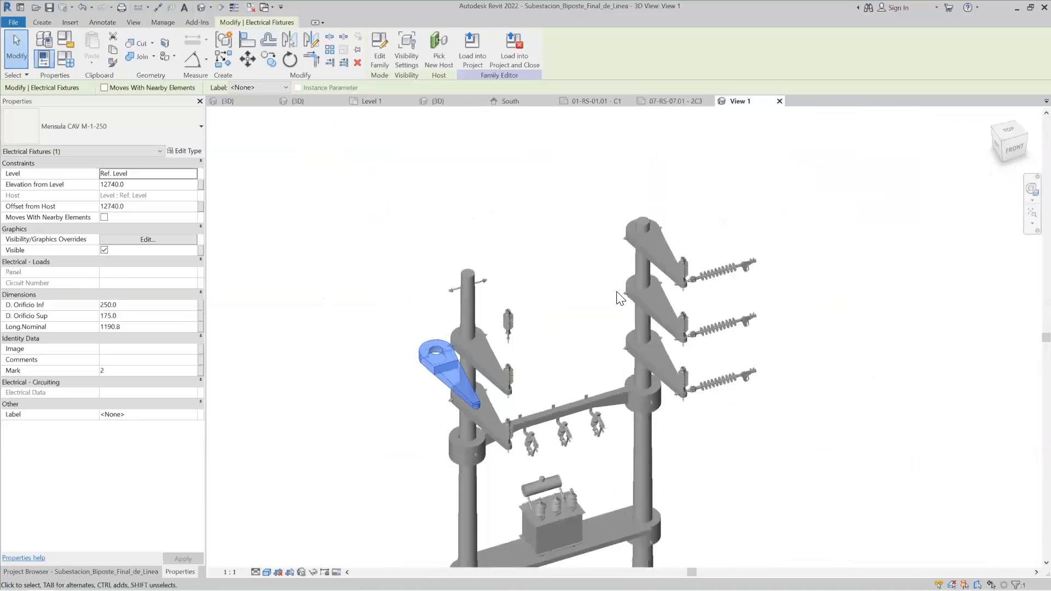
scroll(479, 282, up, 5)
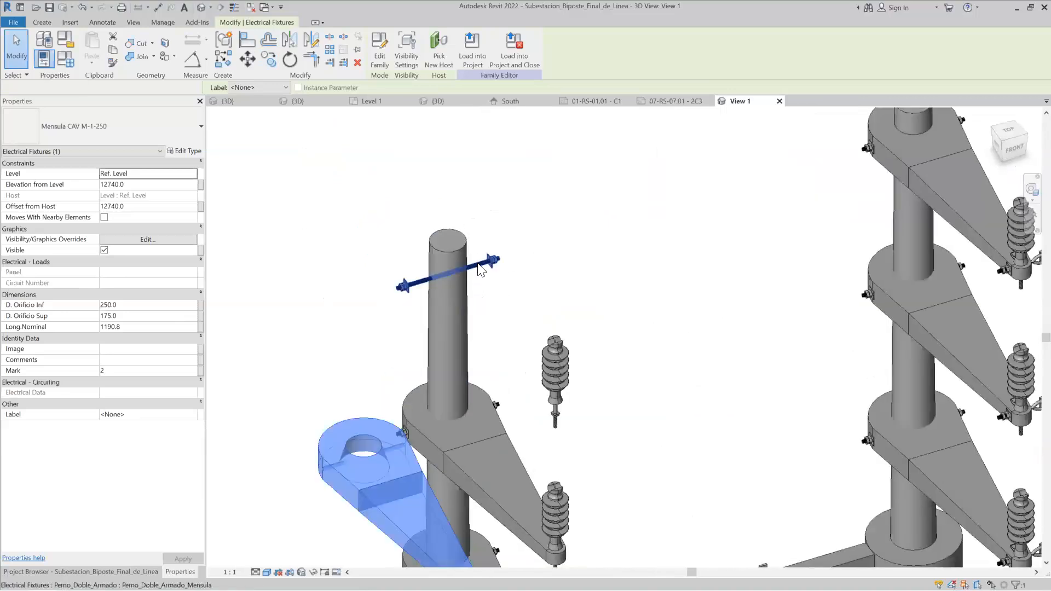
click(478, 264)
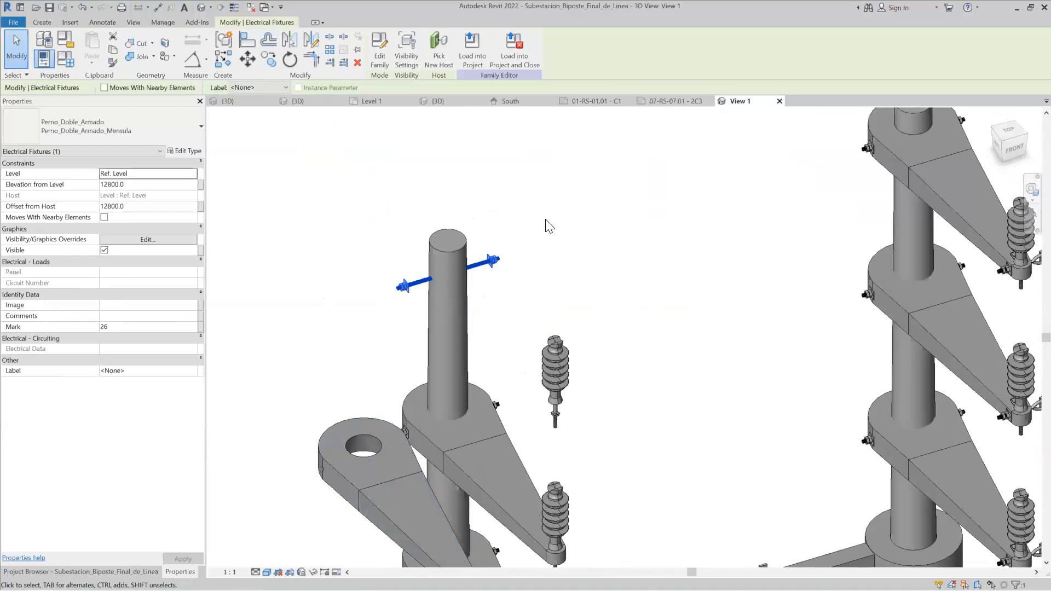
scroll(549, 226, down, 3)
scroll(553, 475, up, 5)
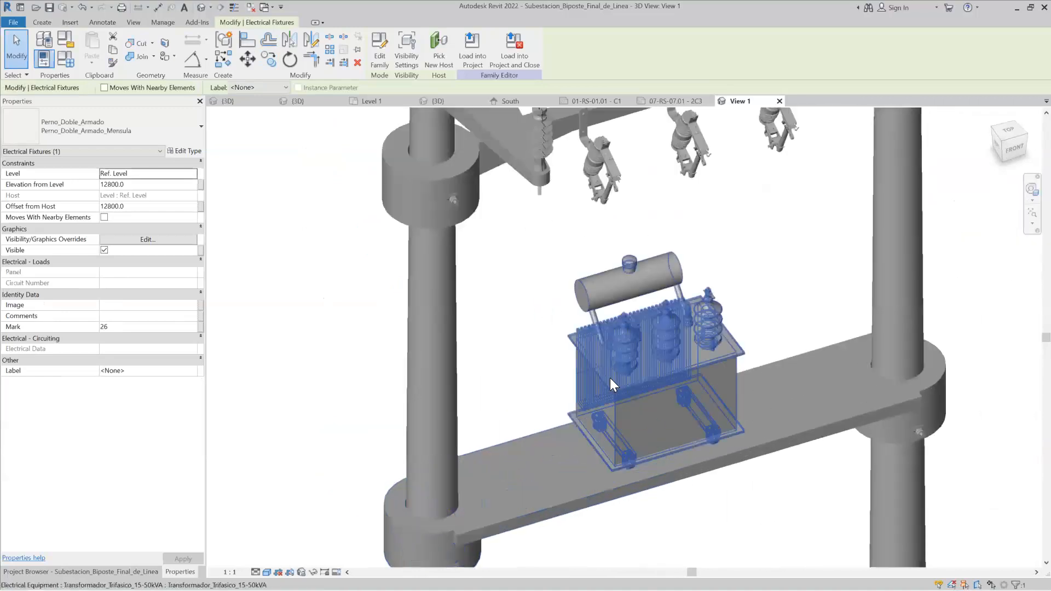
click(610, 378)
scroll(539, 246, down, 4)
scroll(527, 404, up, 2)
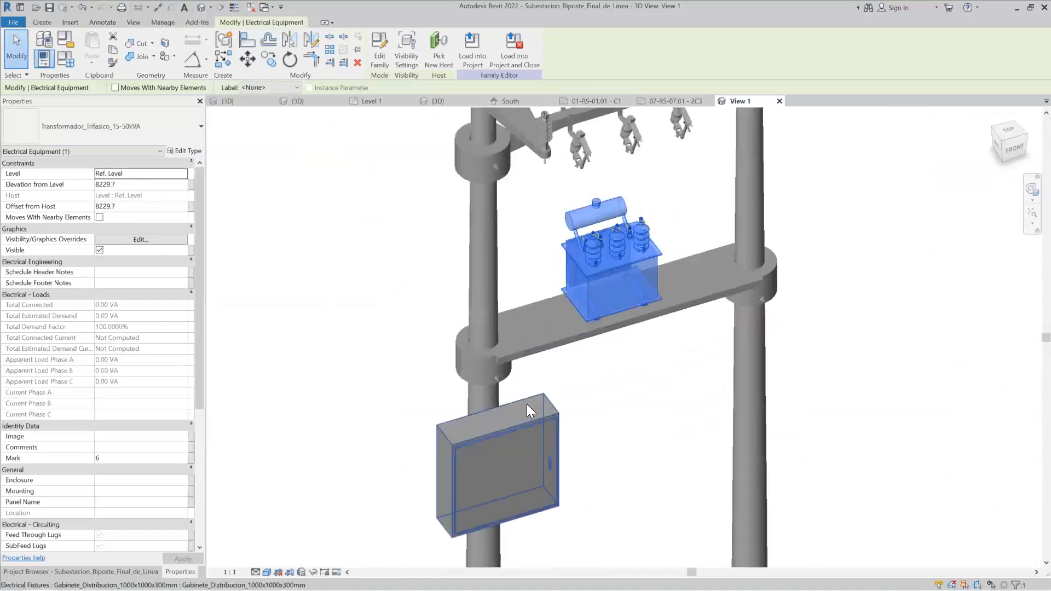
scroll(554, 428, down, 2)
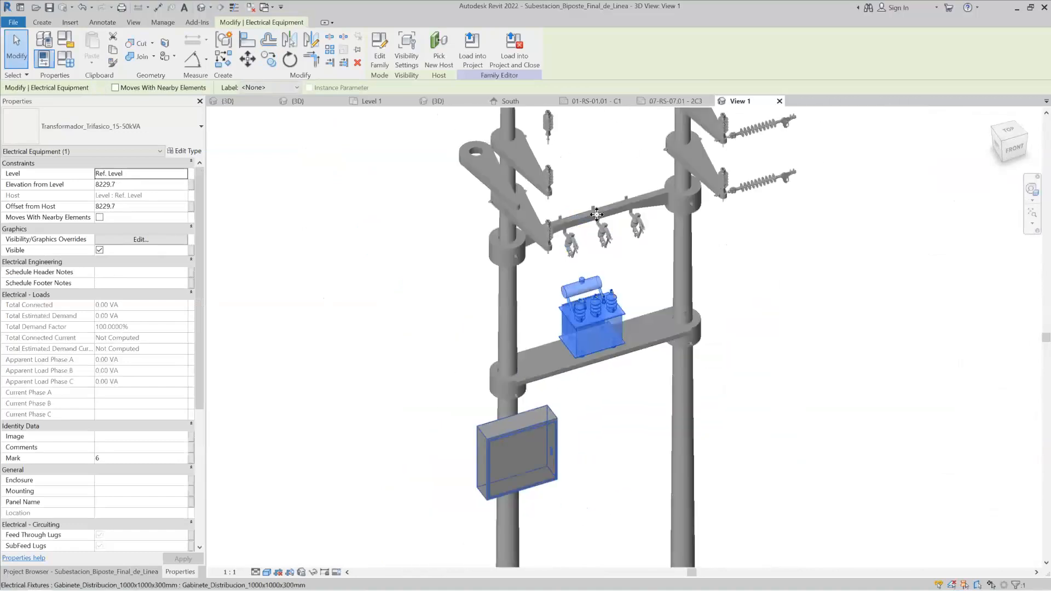
Step: Move the middle Cortacorriente 15KV cutout above the transformer away from its crossarm
scroll(596, 214, up, 4)
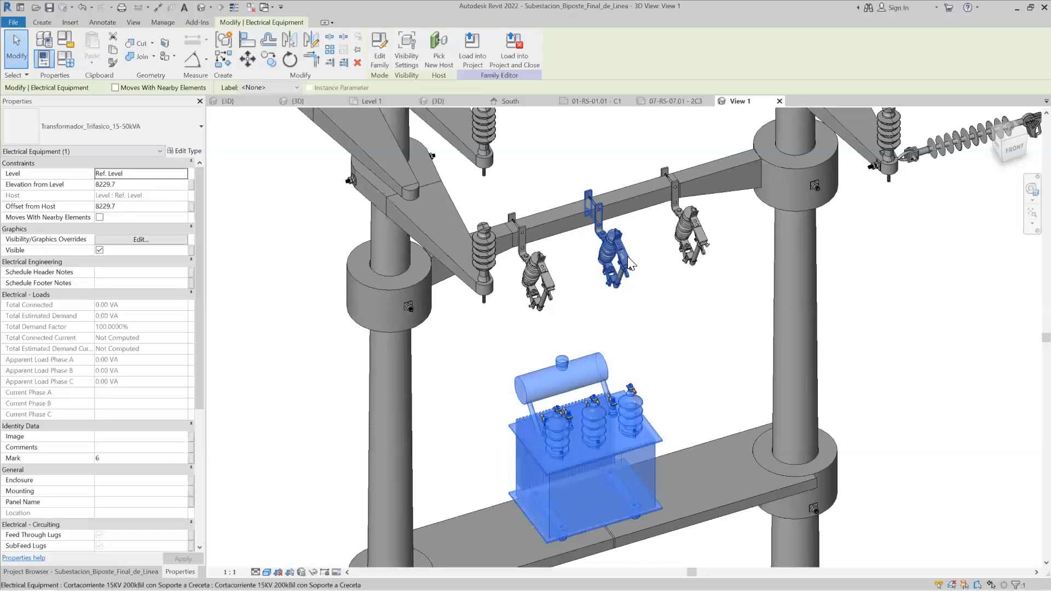
click(627, 256)
drag(624, 251, 677, 301)
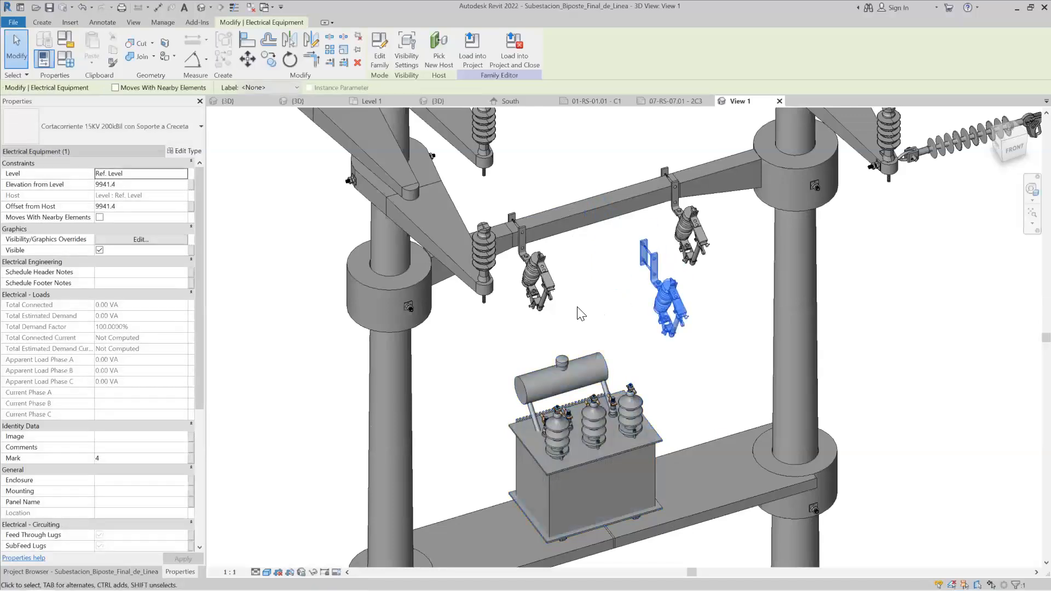
scroll(581, 314, down, 6)
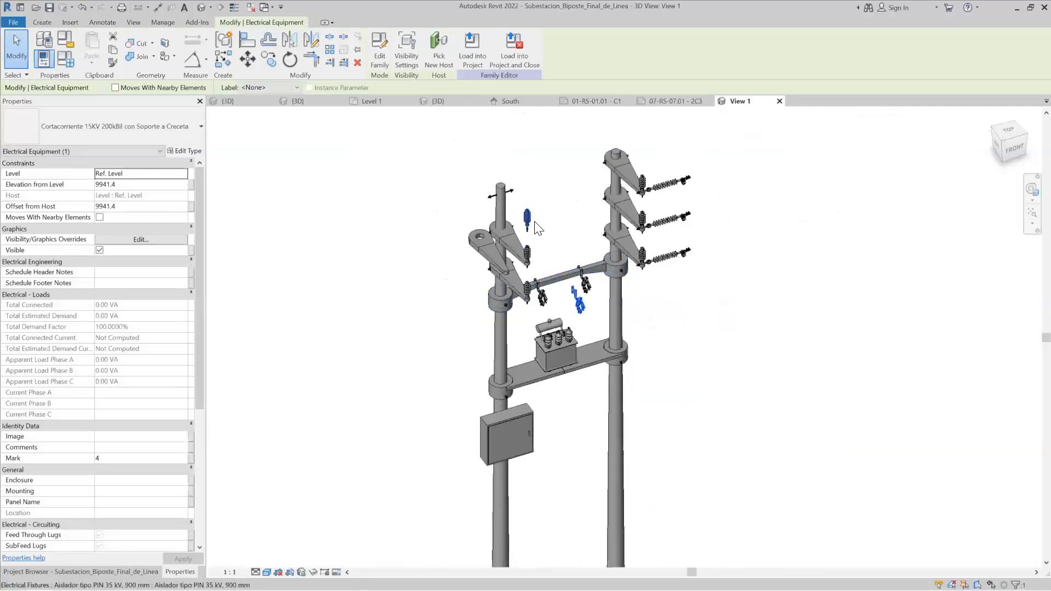
Step: Open the nested Aislador de Polimerico Tipo Clevis de 24kV family of the highest strain insulator for editing
scroll(706, 175, up, 3)
click(730, 164)
scroll(738, 163, up, 2)
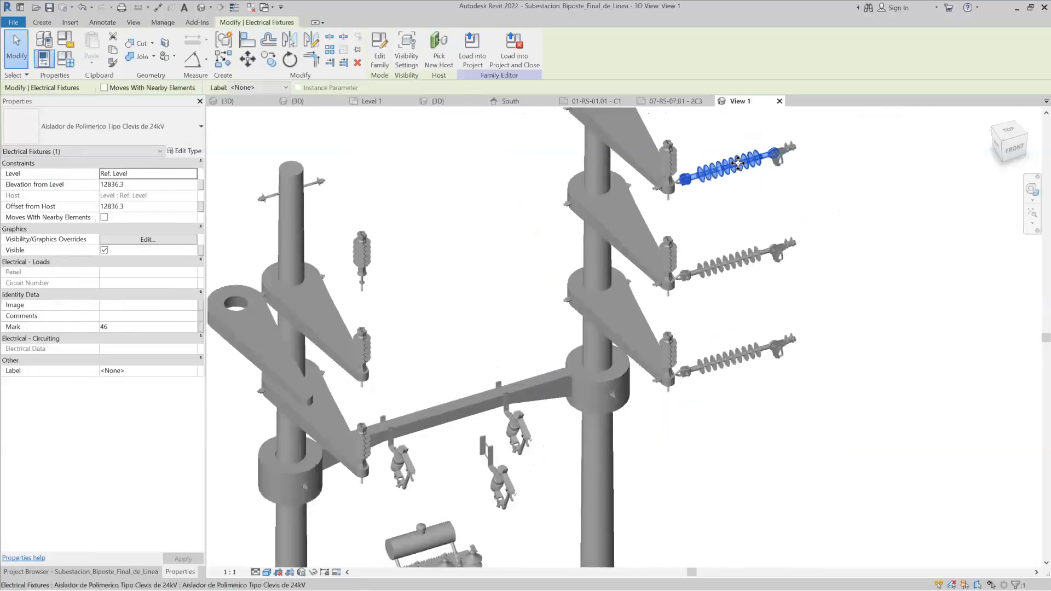
scroll(723, 176, up, 3)
double_click(711, 185)
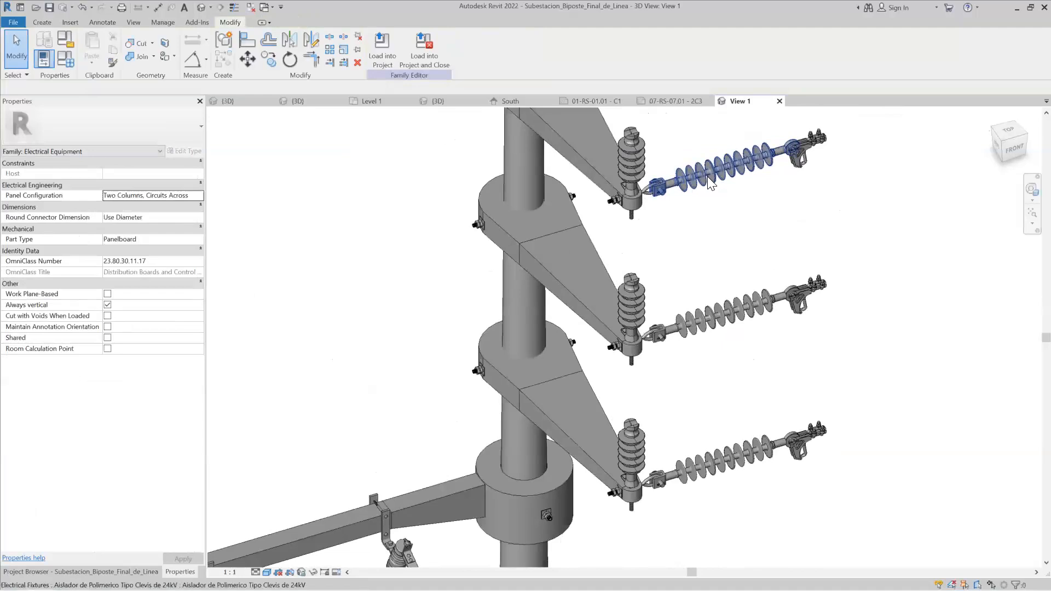
click(711, 184)
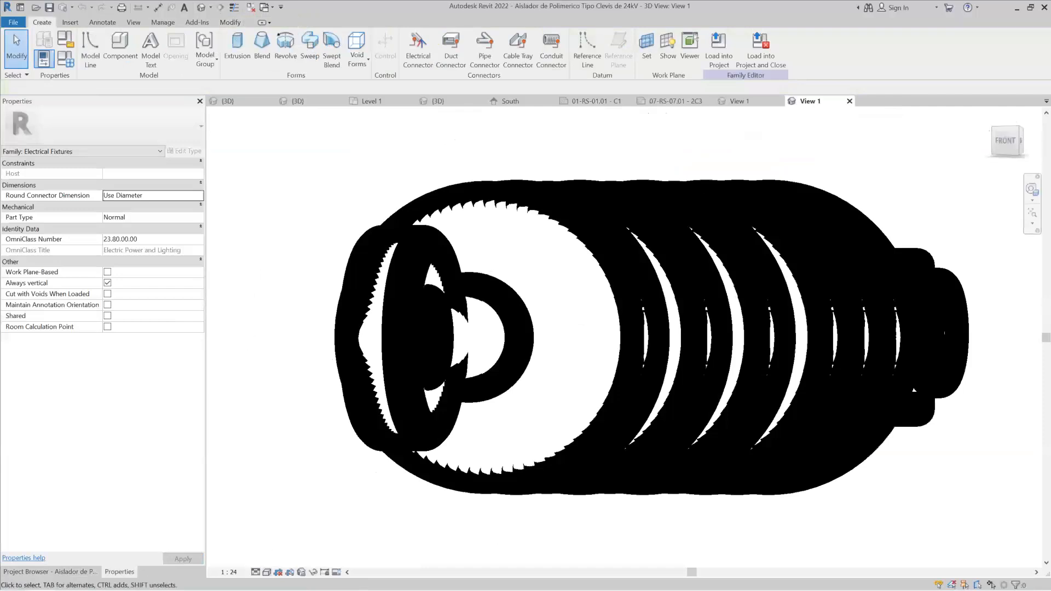
Step: Display the insulator family shaded at a 1:1 view scale in an isometric orientation
click(266, 572)
click(308, 537)
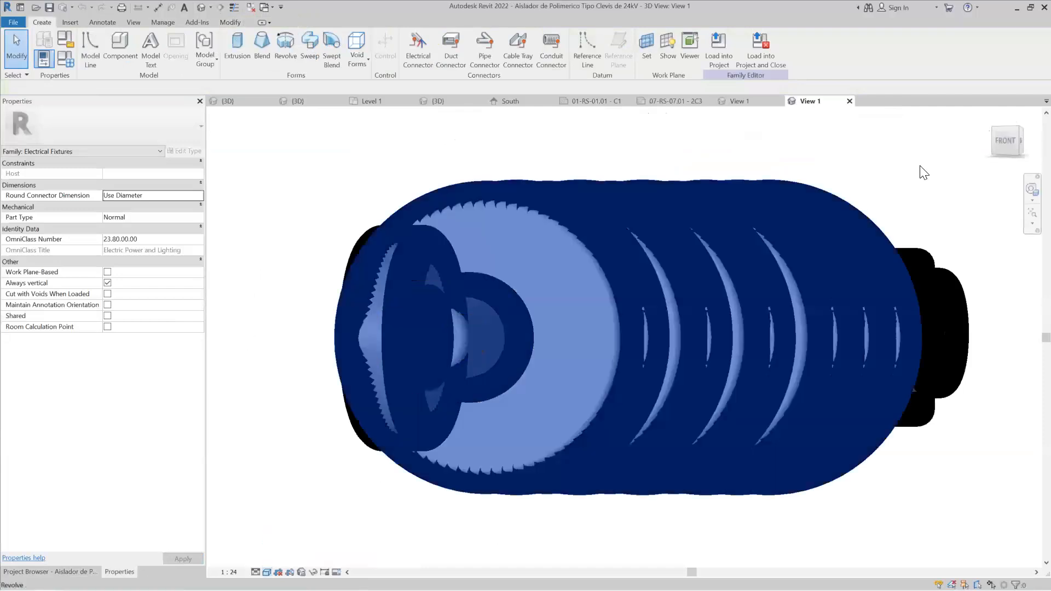
click(229, 572)
click(245, 426)
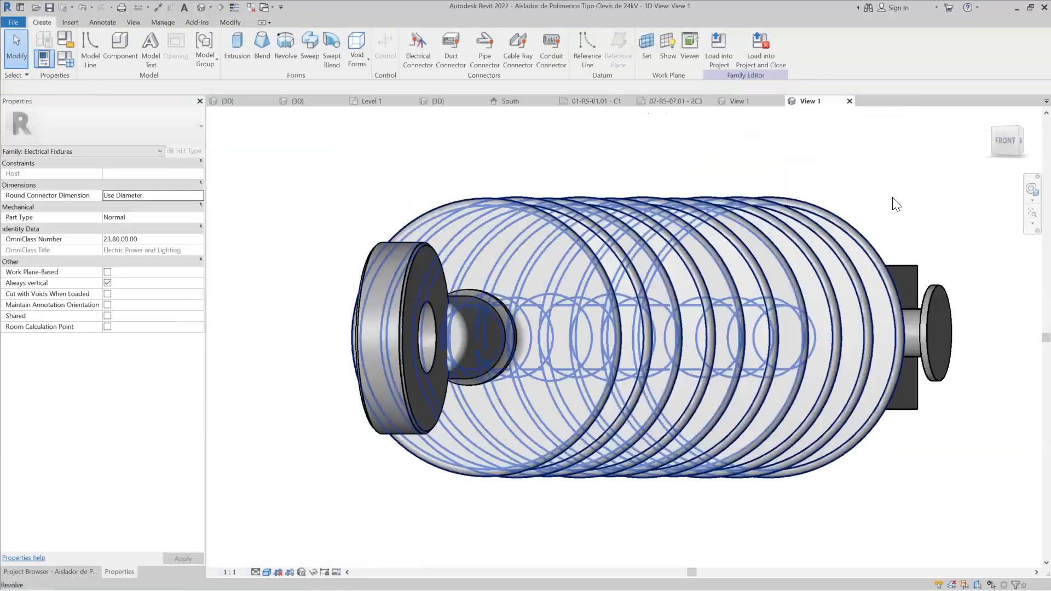
click(1011, 138)
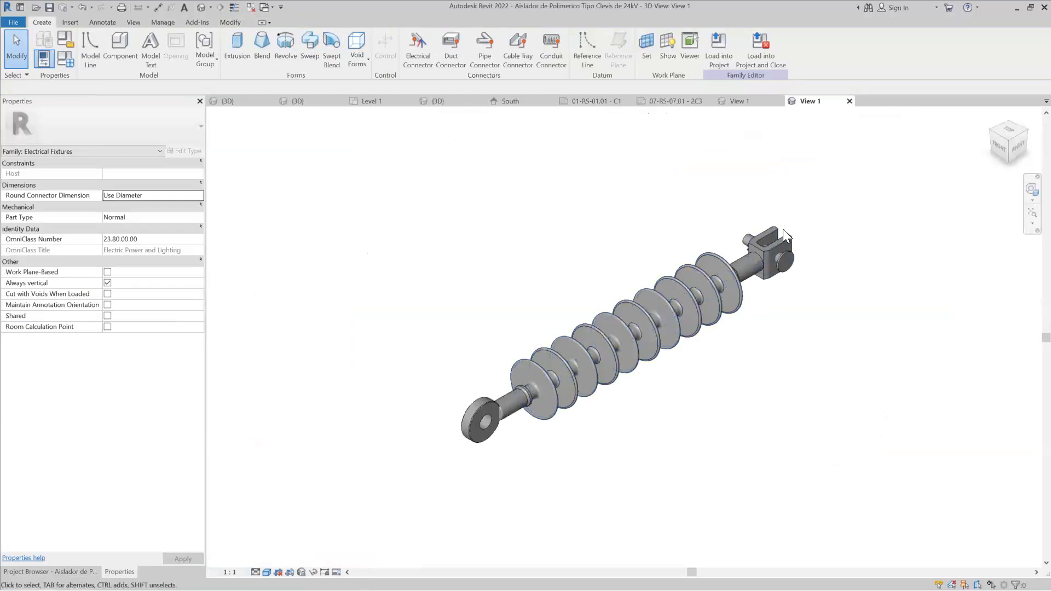
scroll(701, 304, up, 1)
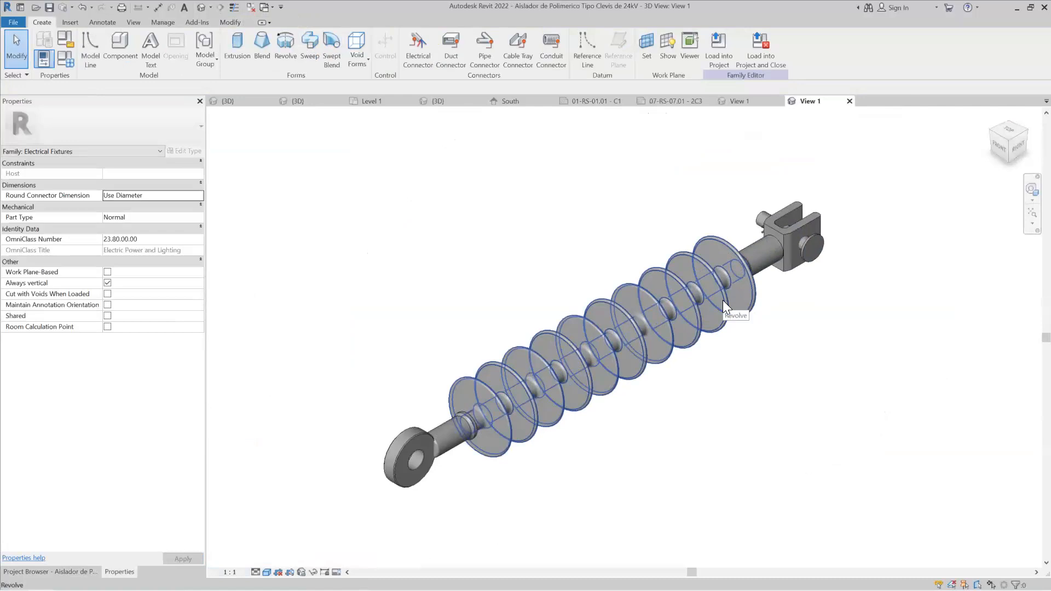
Step: Select all of the insulator's solids and examine the modelled geometry of its sheds and end fittings
drag(801, 171, 330, 517)
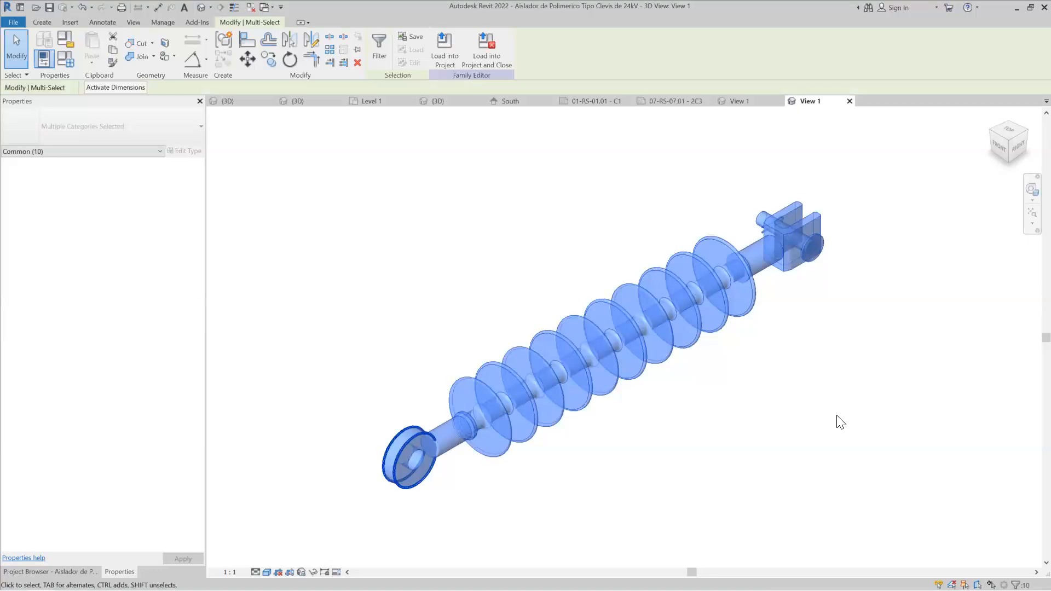
click(791, 363)
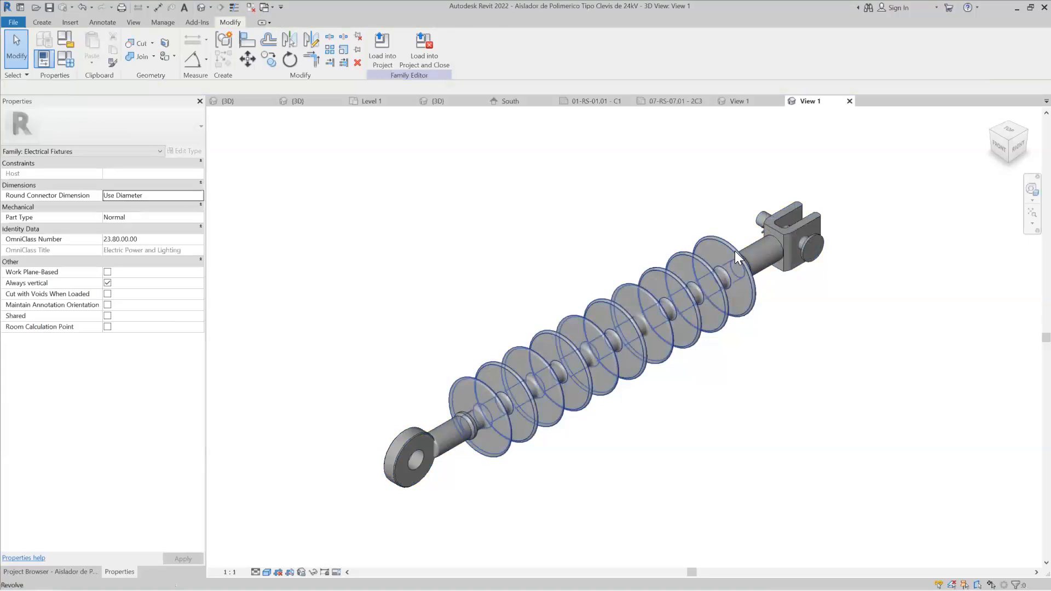
scroll(589, 262, down, 2)
drag(341, 164, 871, 464)
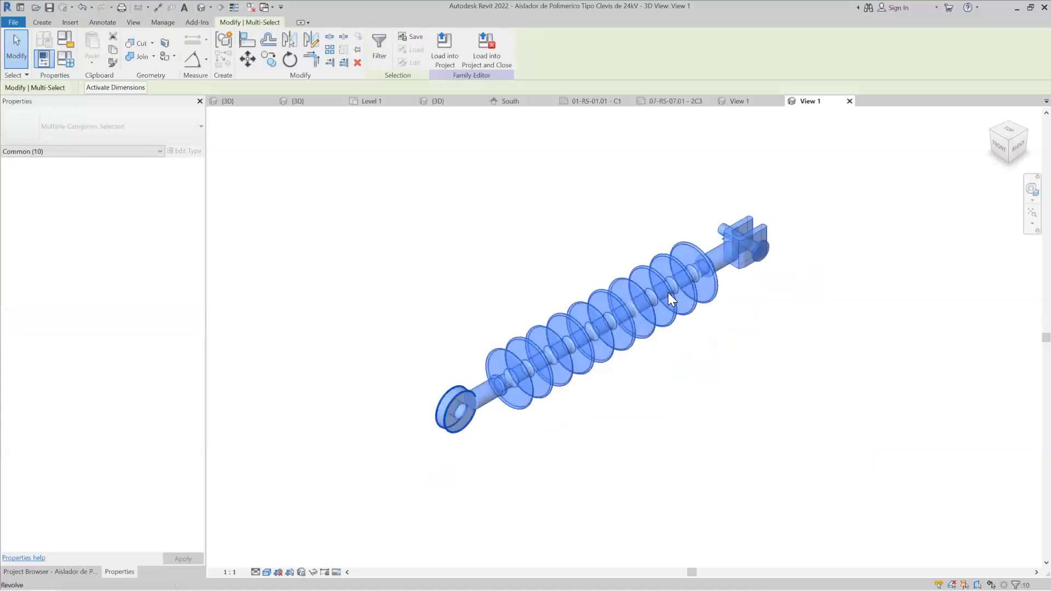
click(734, 307)
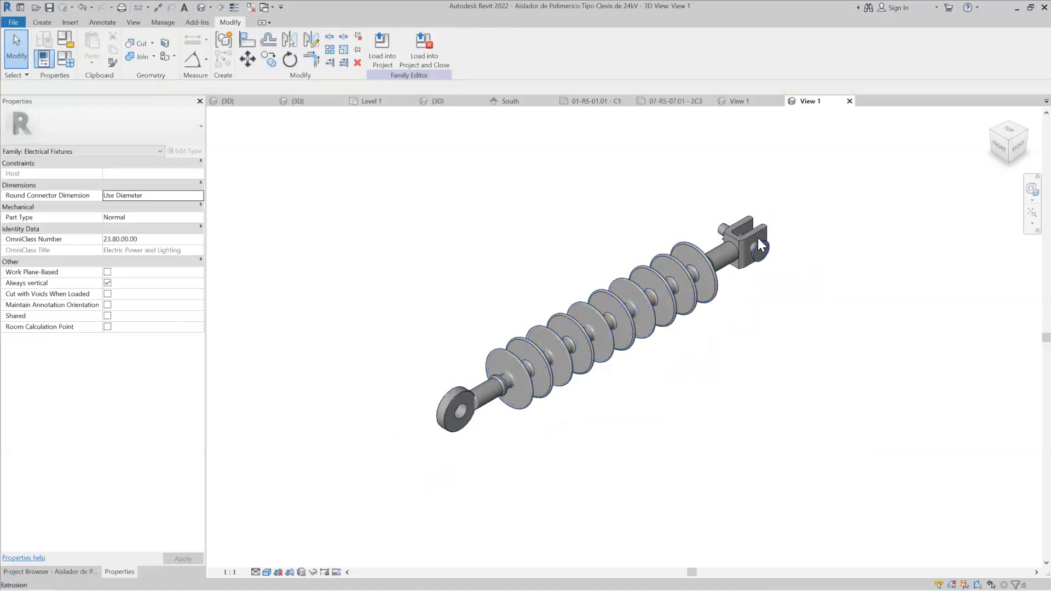
Step: Open the revolve sketch of the insulator's sheds for editing and examine the profile from above
click(672, 301)
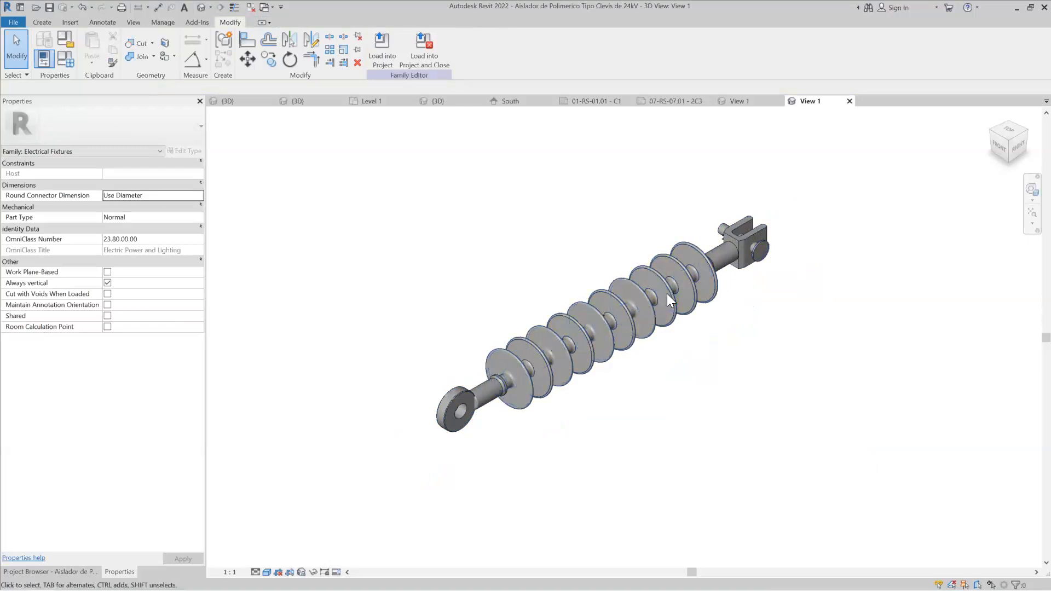
click(673, 292)
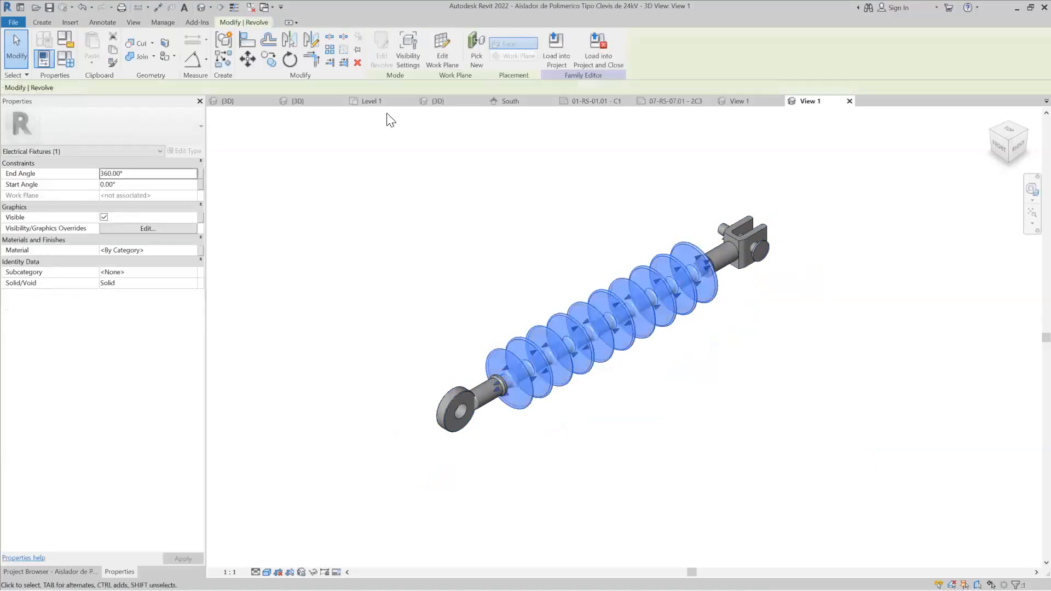
click(384, 55)
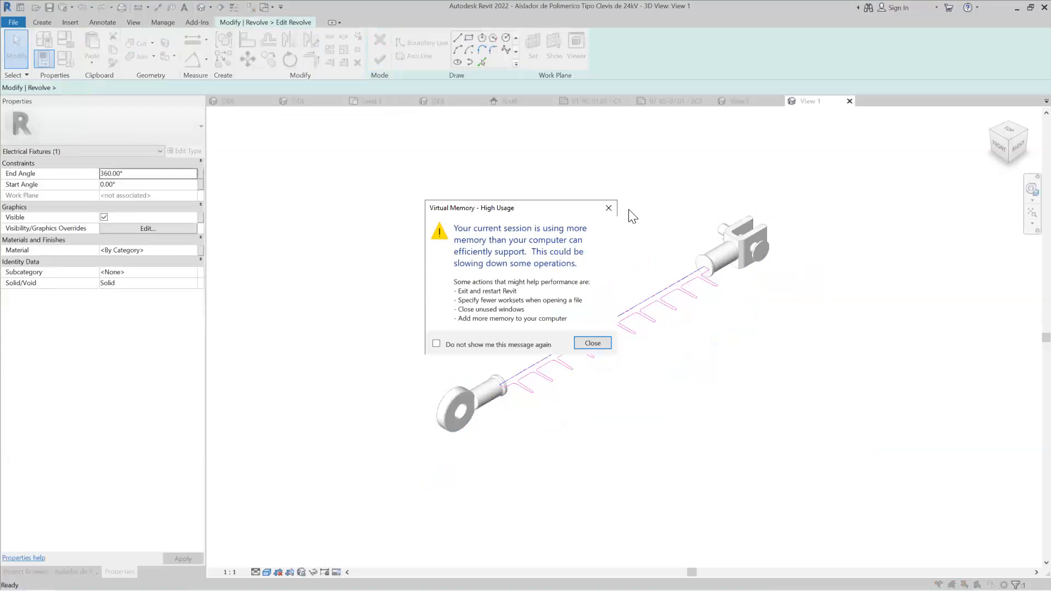
click(606, 209)
scroll(554, 345, up, 5)
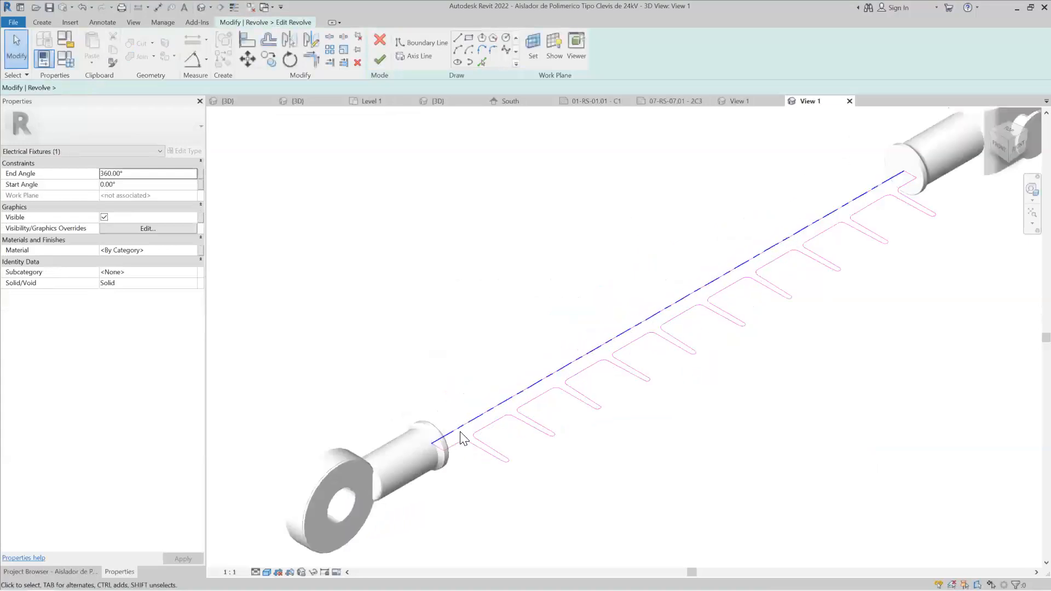
click(1005, 132)
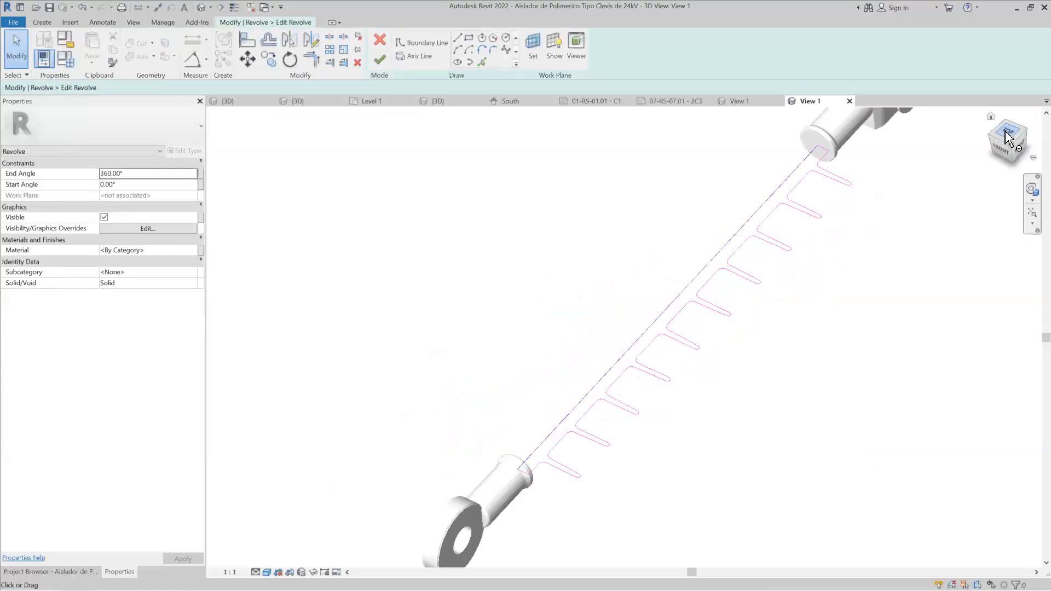
scroll(629, 197, up, 5)
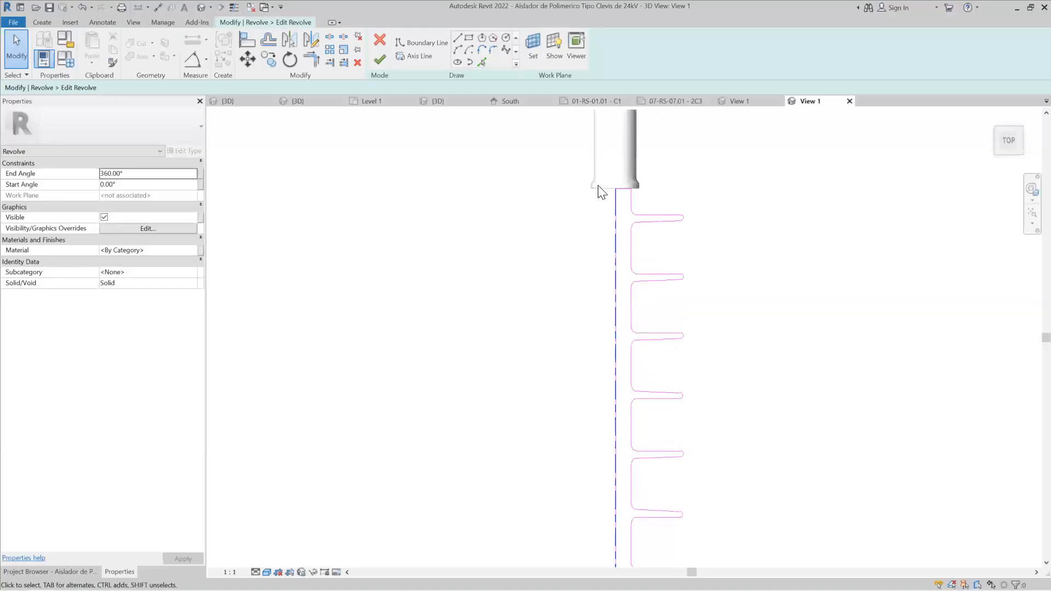
scroll(602, 172, down, 3)
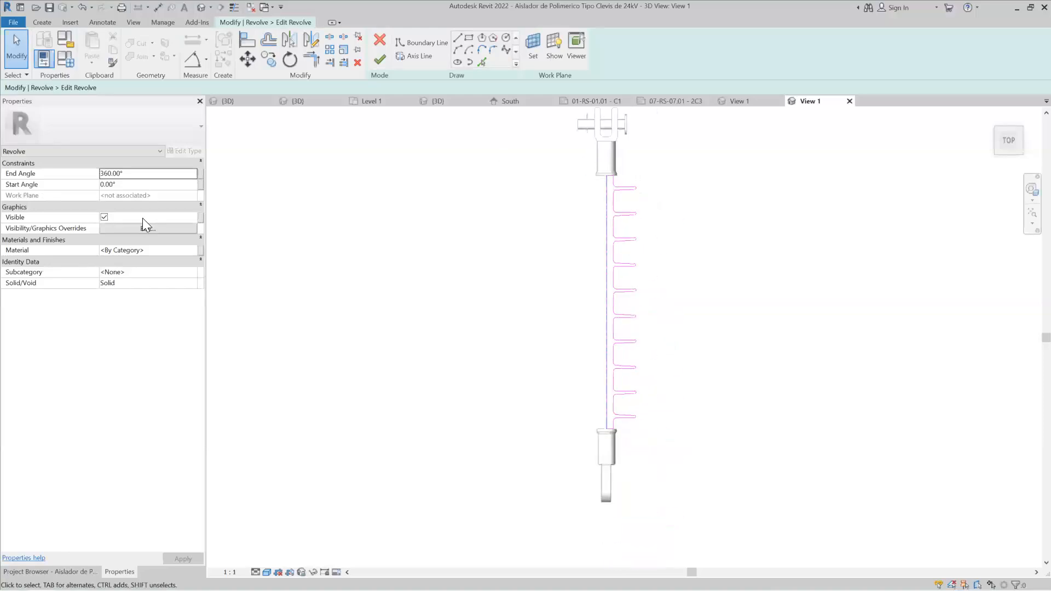
Step: Open the Ref. Level floor plan and set its view scale to 1:1
click(50, 571)
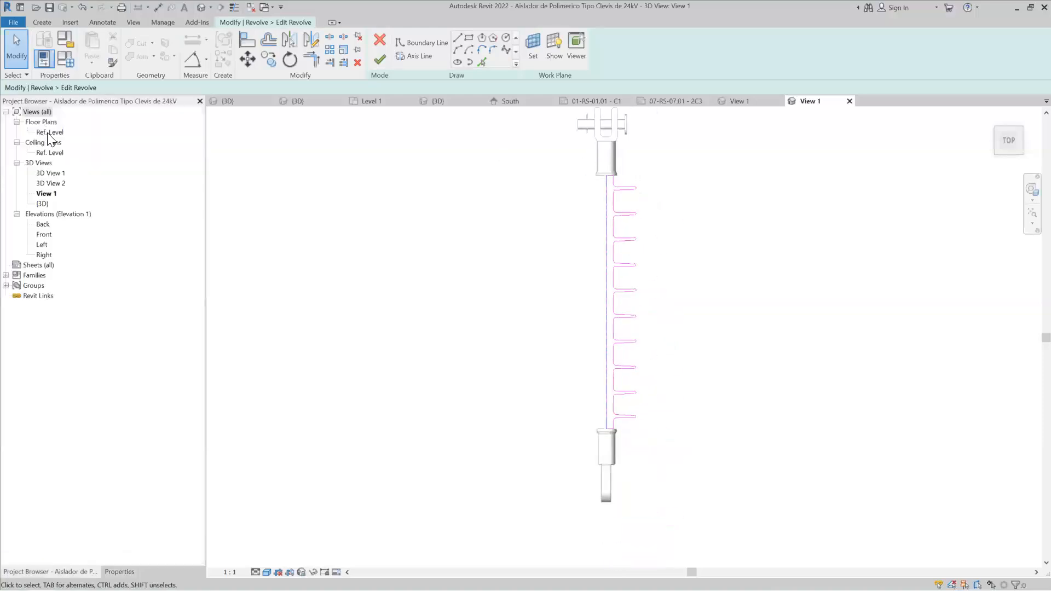
double_click(50, 132)
scroll(679, 296, up, 5)
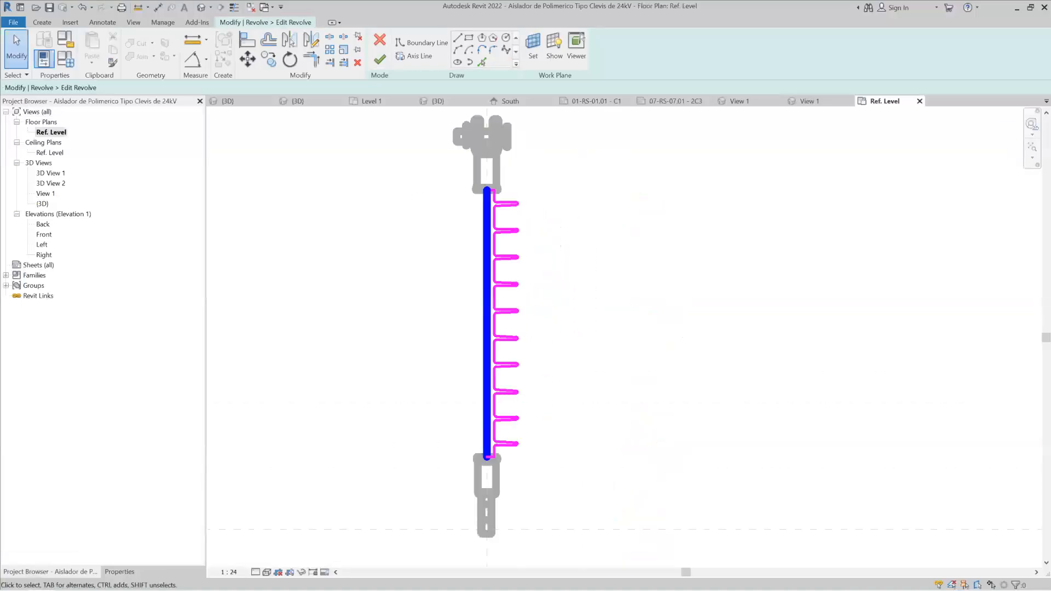
click(228, 572)
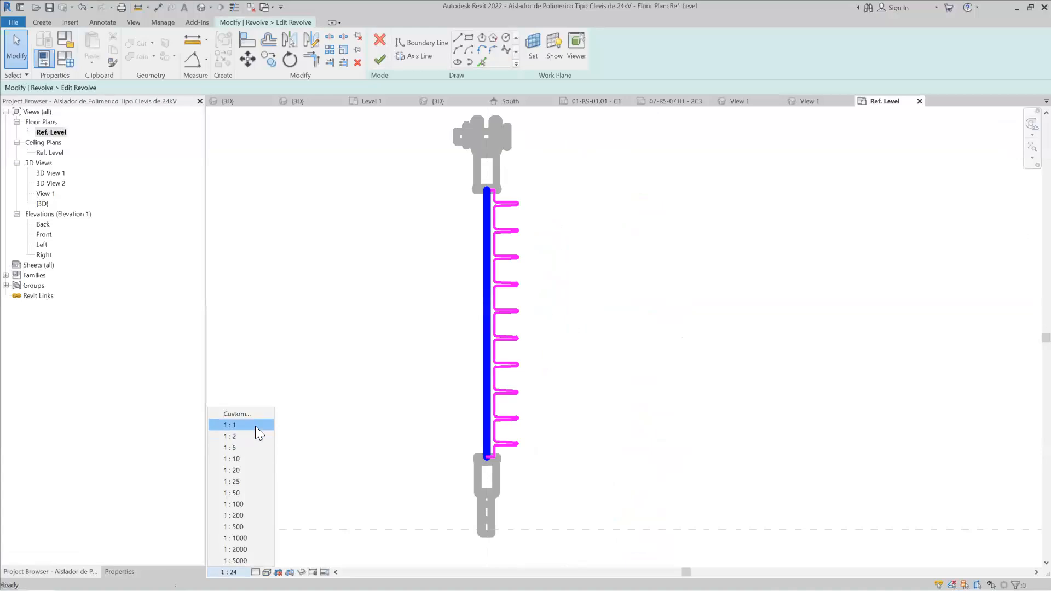
click(255, 426)
Step: Delete the revolve profile lines forming the three sheds nearest the clevis fitting
drag(450, 152, 646, 303)
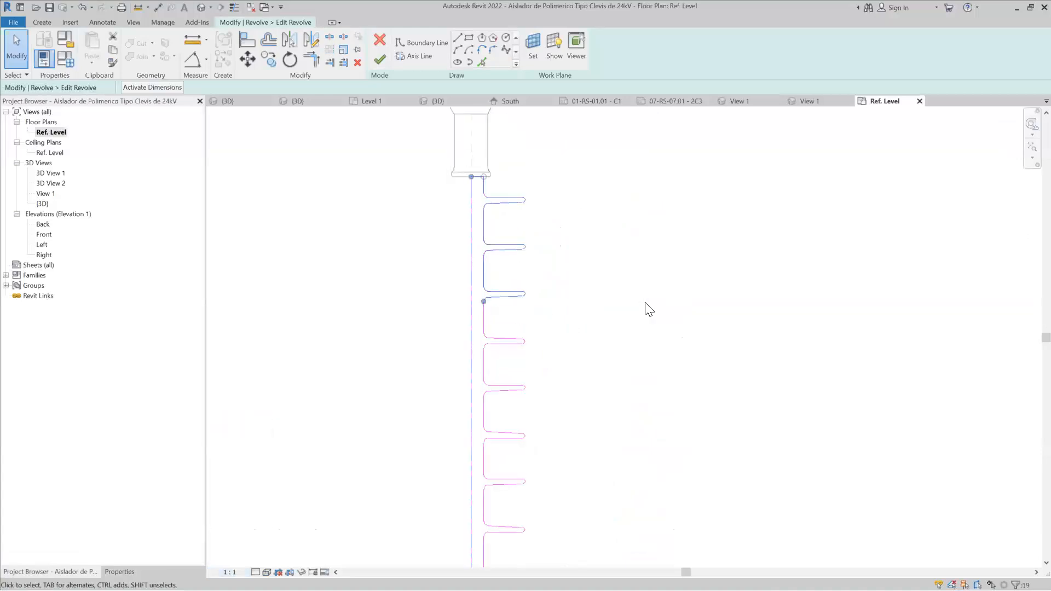
scroll(622, 502, down, 2)
scroll(496, 218, down, 3)
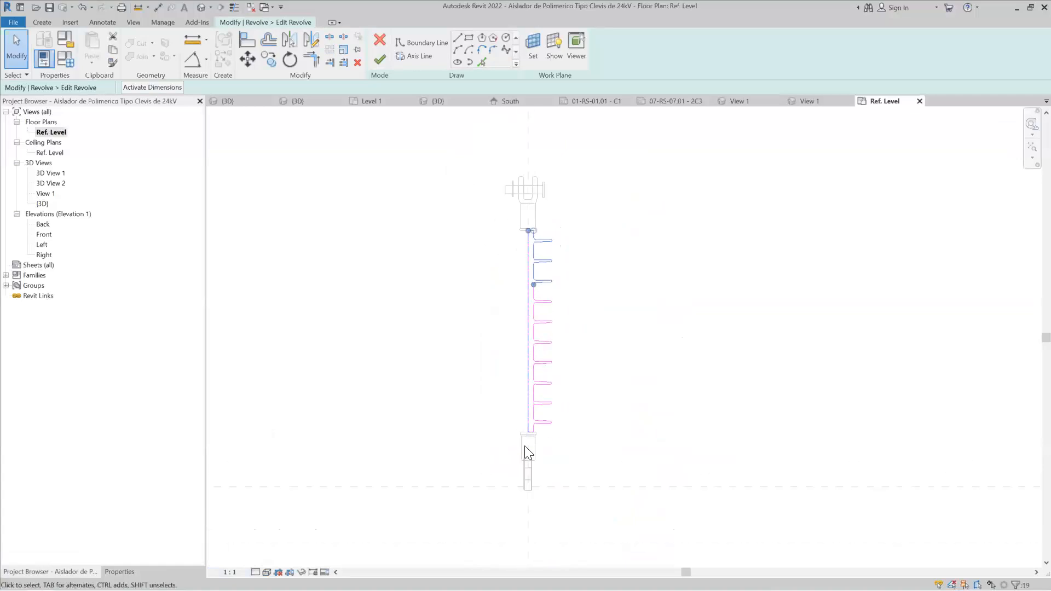
scroll(529, 222, up, 3)
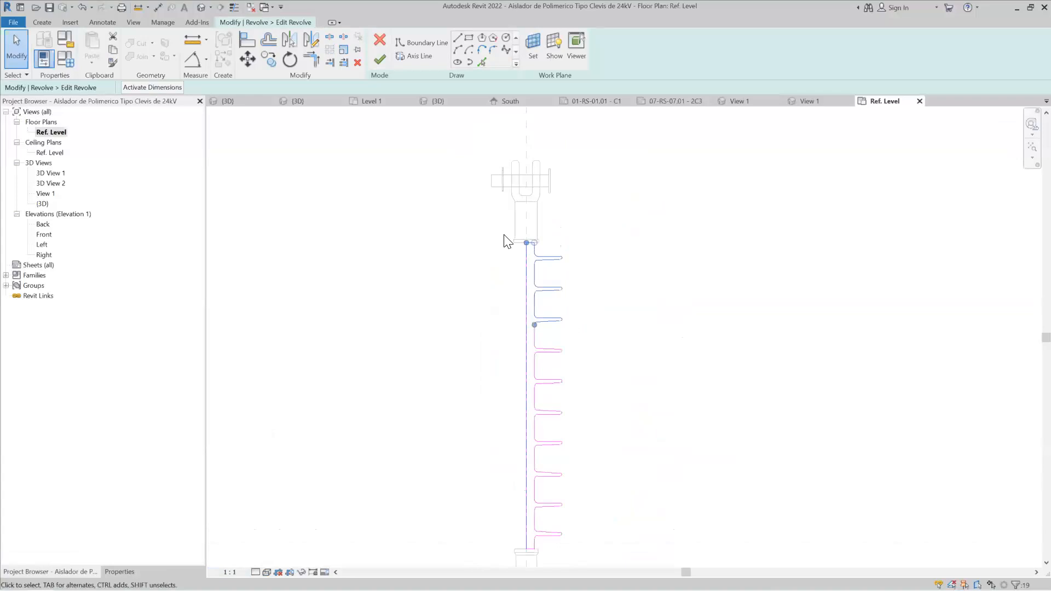
key(Delete)
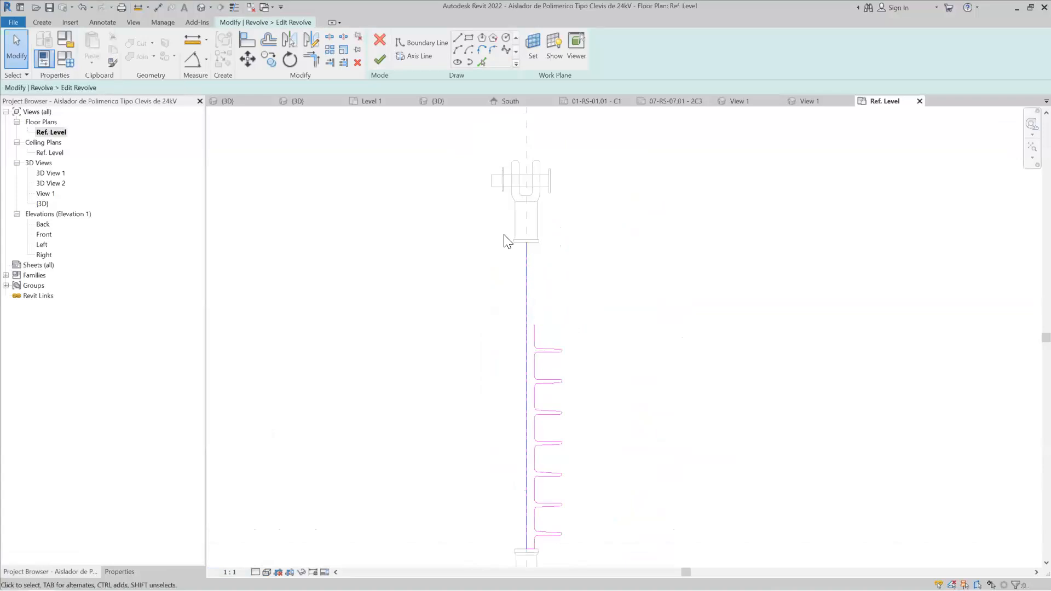
Step: Shorten the rotation axis and the profile's centre boundary line to the level of the remaining shed outline
click(527, 271)
scroll(526, 271, up, 2)
drag(536, 333, 526, 364)
click(527, 259)
drag(525, 233, 523, 361)
click(573, 366)
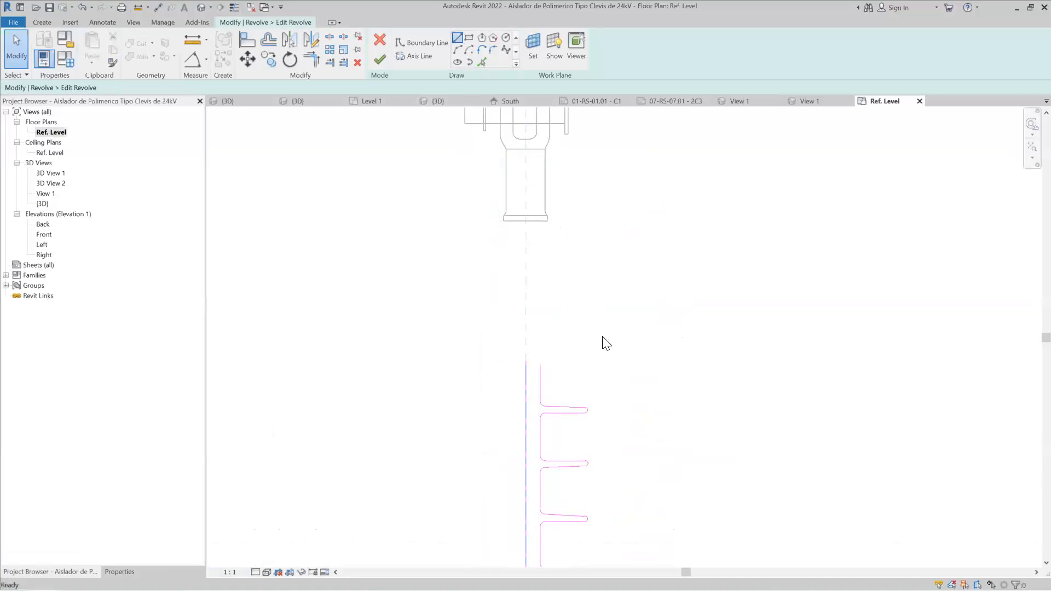
Step: Close the open end of the shed profile with a boundary line and finish the revolve edit
key(l)
key(i)
click(540, 360)
key(Escape)
key(Escape)
scroll(549, 305, down, 2)
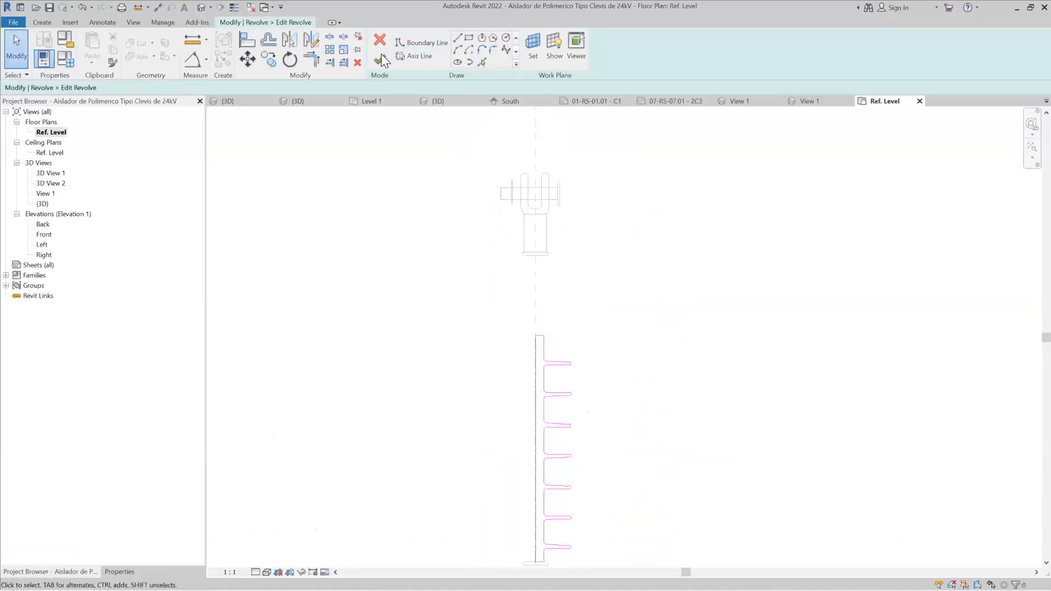
click(381, 56)
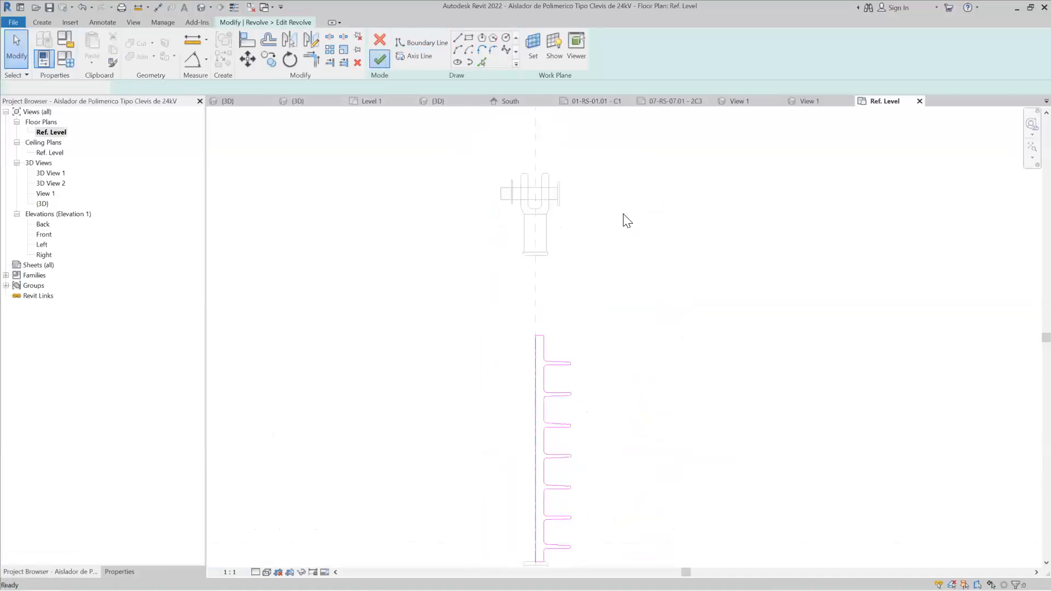
Step: Move the clevis end fitting along the centreline from its base midpoint to the end of the shortened revolve
drag(495, 162, 598, 296)
click(253, 62)
click(535, 255)
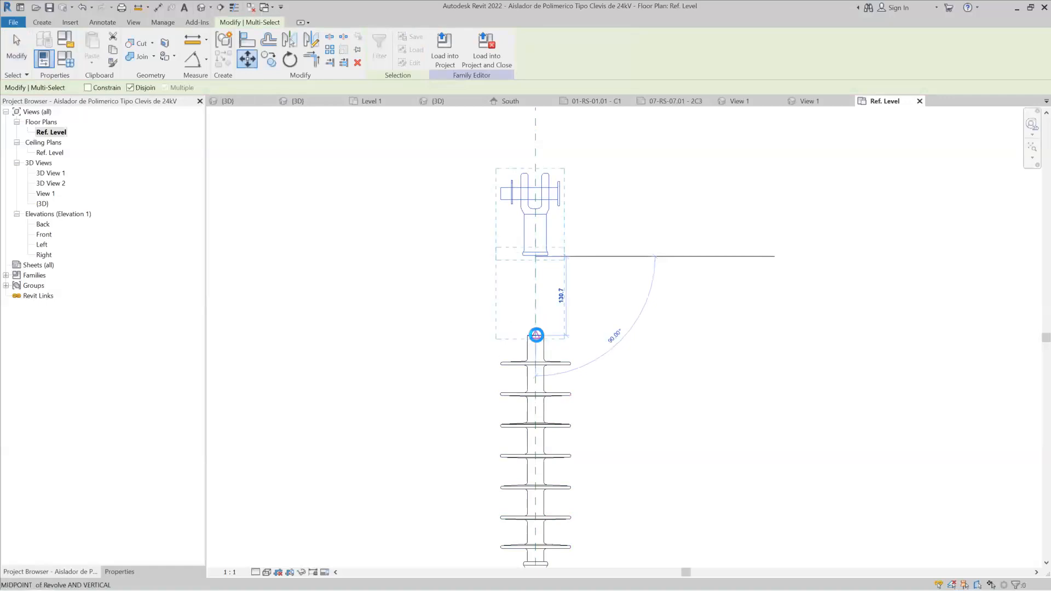
click(536, 335)
key(Escape)
Step: Select the clevis end fitting again and nudge it three increments toward the shed body
scroll(557, 290, down, 1)
scroll(557, 290, up, 1)
click(562, 296)
drag(478, 222, 594, 334)
scroll(594, 334, up, 2)
key(Down)
key(Down)
key(Down)
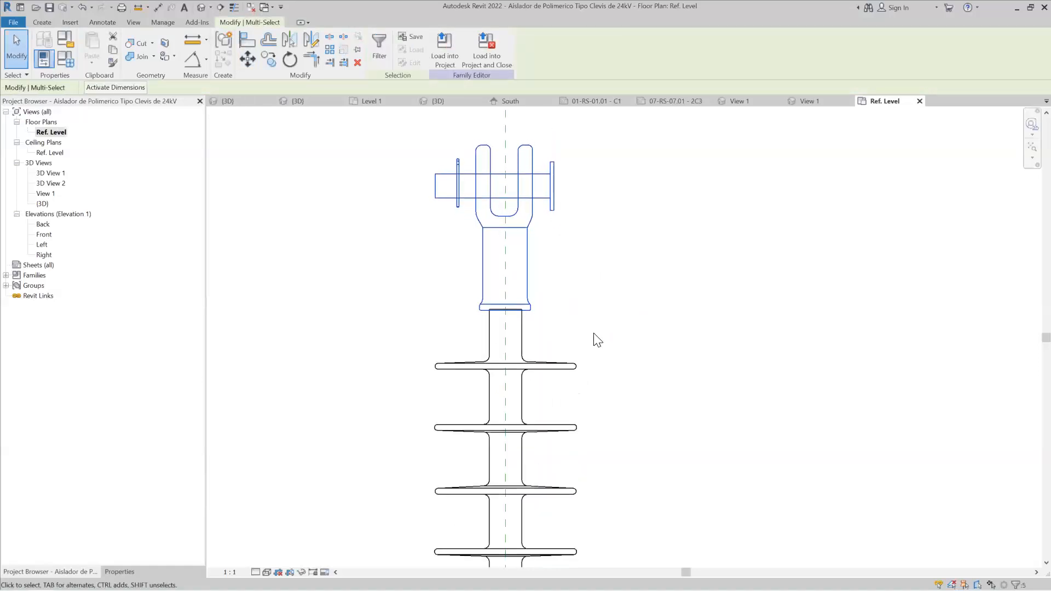
Step: Open the 24 kV insulator family's 3D view and inspect the shortened shed body and clevis fitting from several sides
click(202, 8)
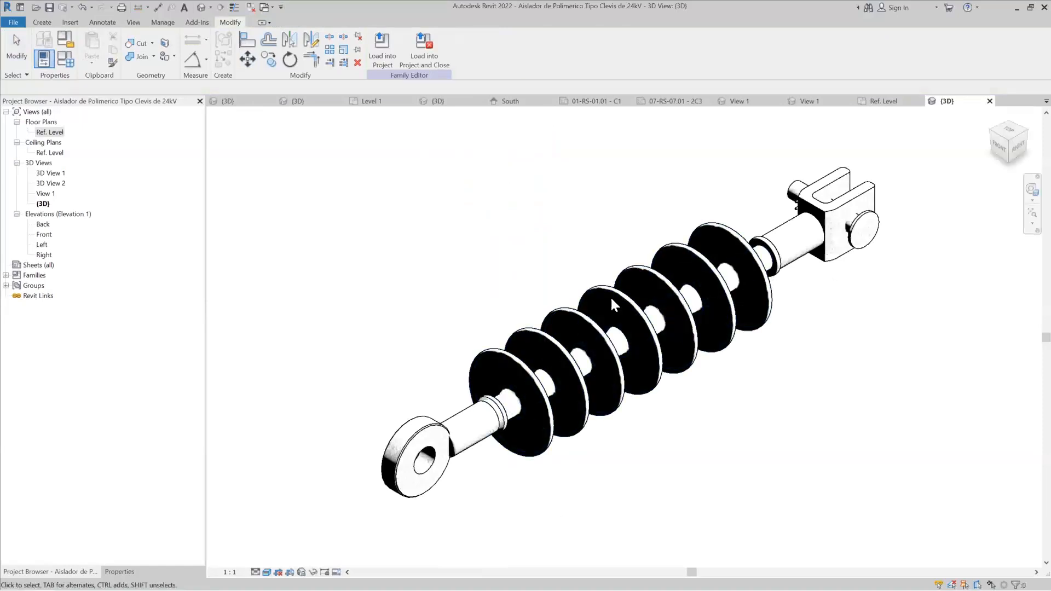
click(14, 22)
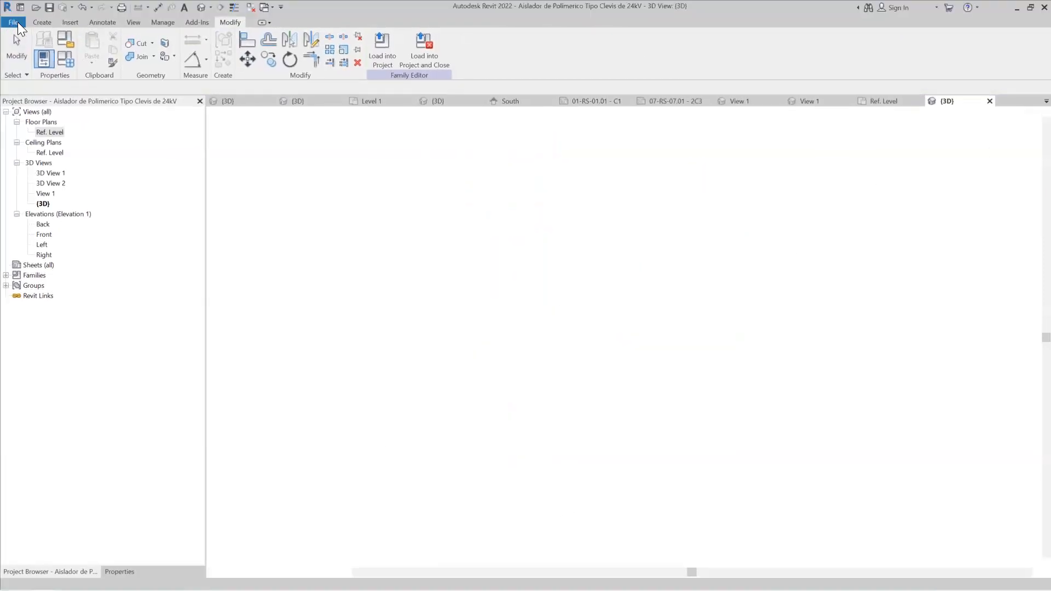
scroll(650, 248, down, 2)
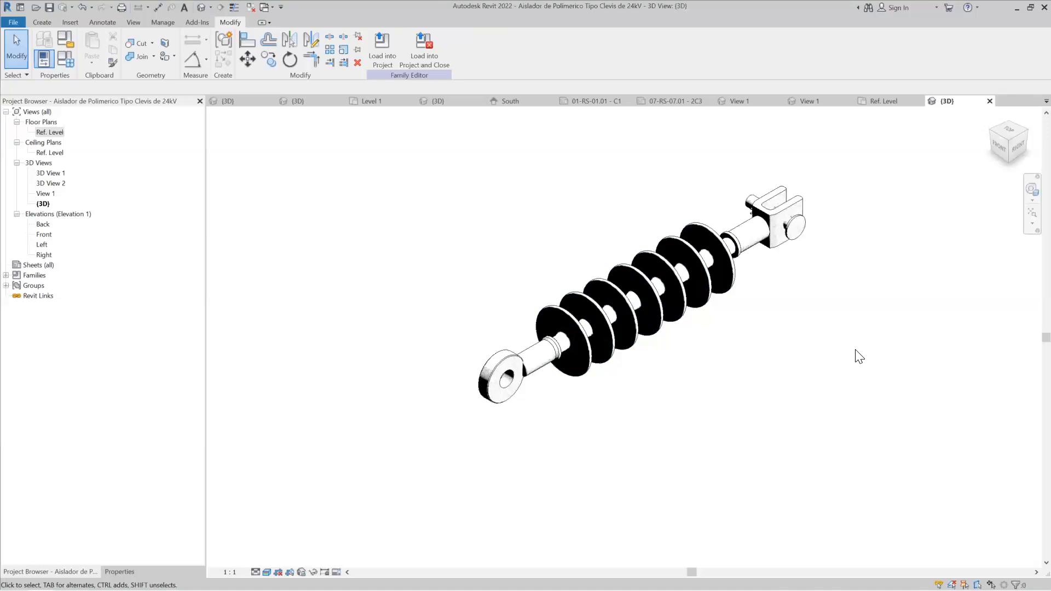
shift+middle_drag(866, 342, 852, 238)
scroll(852, 232, up, 3)
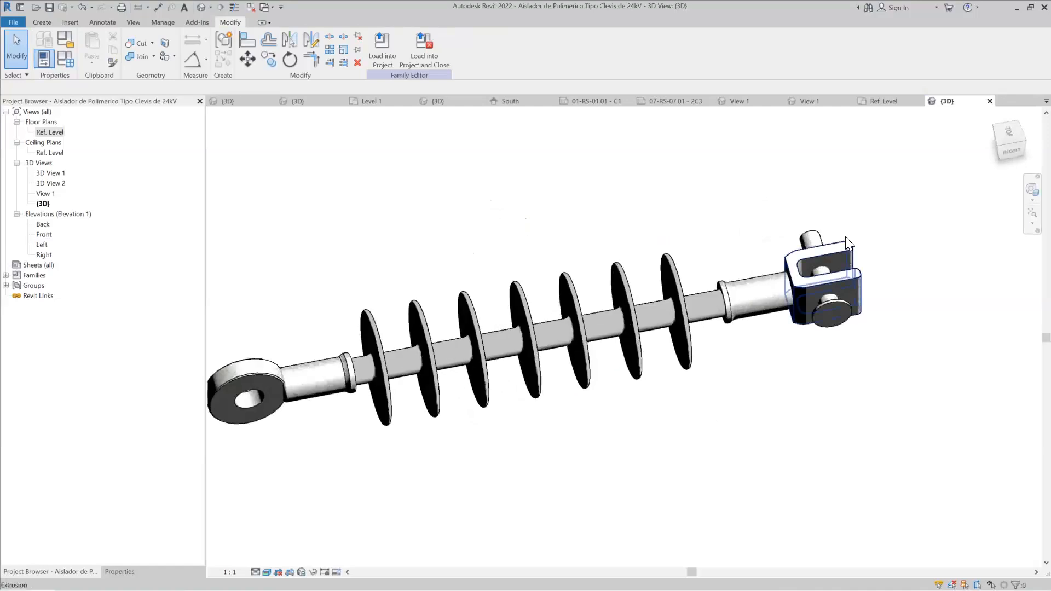
click(859, 239)
shift+middle_drag(802, 343, 426, 284)
click(427, 284)
scroll(467, 282, down, 3)
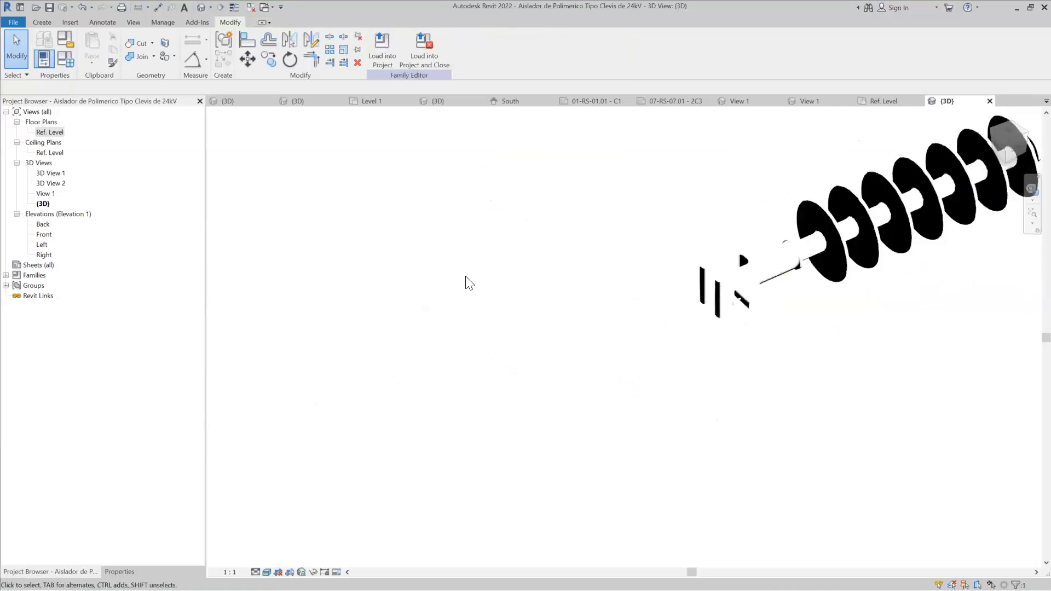
scroll(791, 263, up, 4)
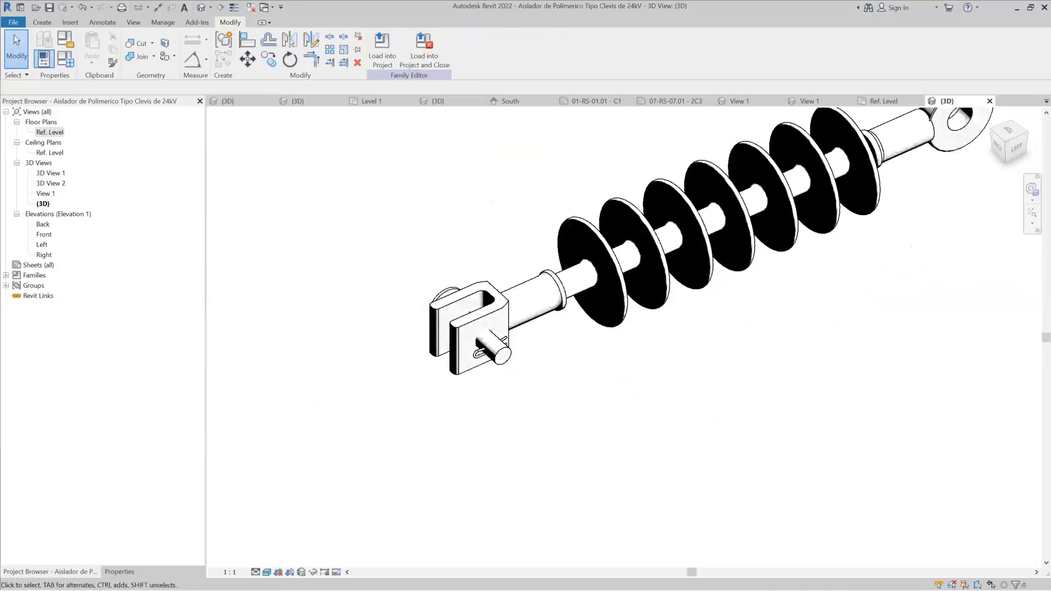
Step: Switch the insulator's 3D view to the Hidden Line visual style and view the whole insulator
click(266, 572)
click(292, 530)
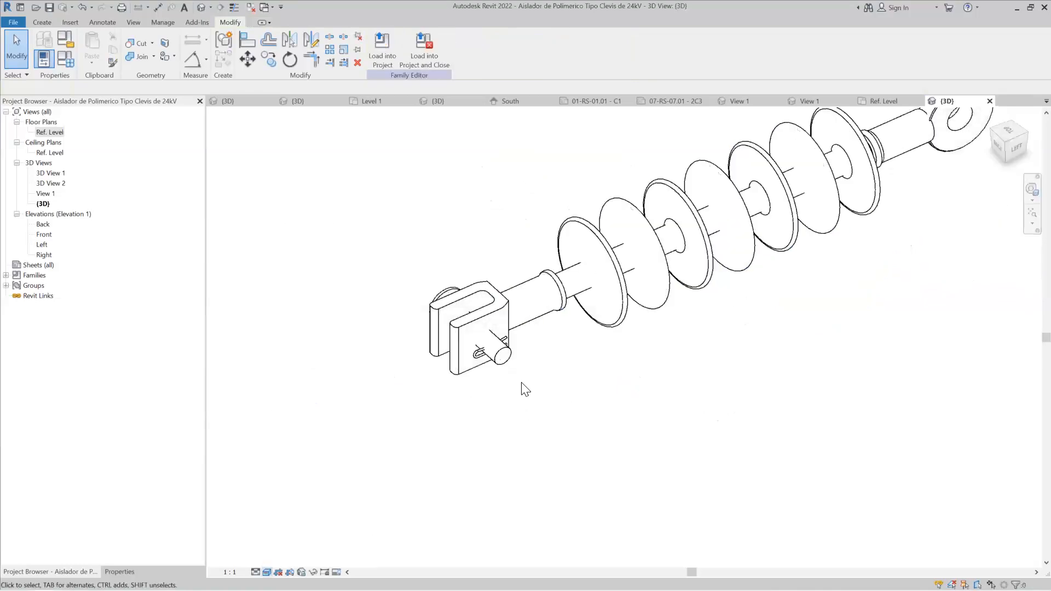
scroll(422, 444, down, 2)
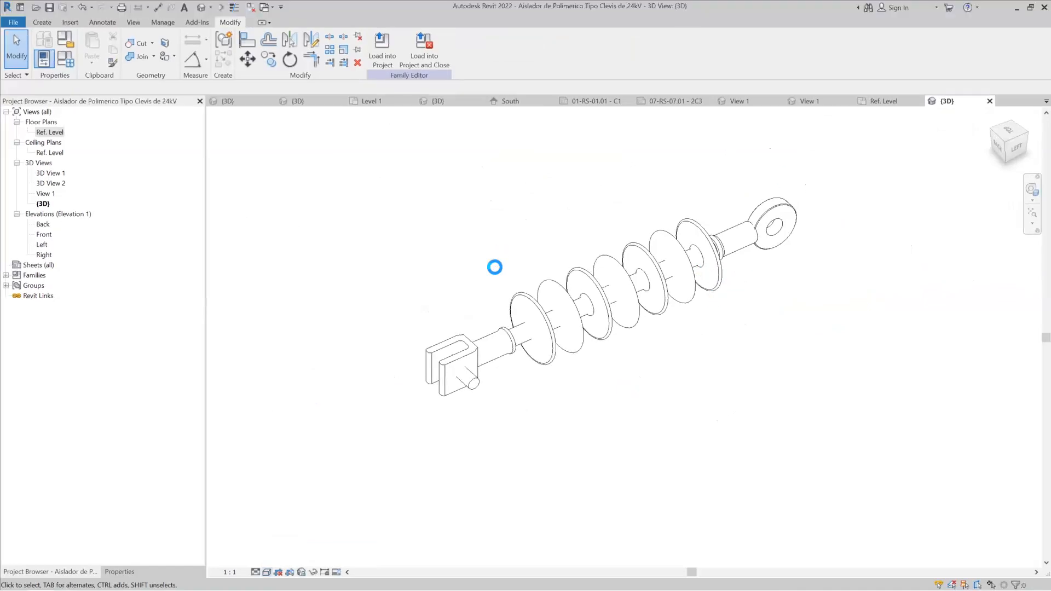
Step: Close all views of the 24 kV clevis insulator family and discard its changes
click(988, 100)
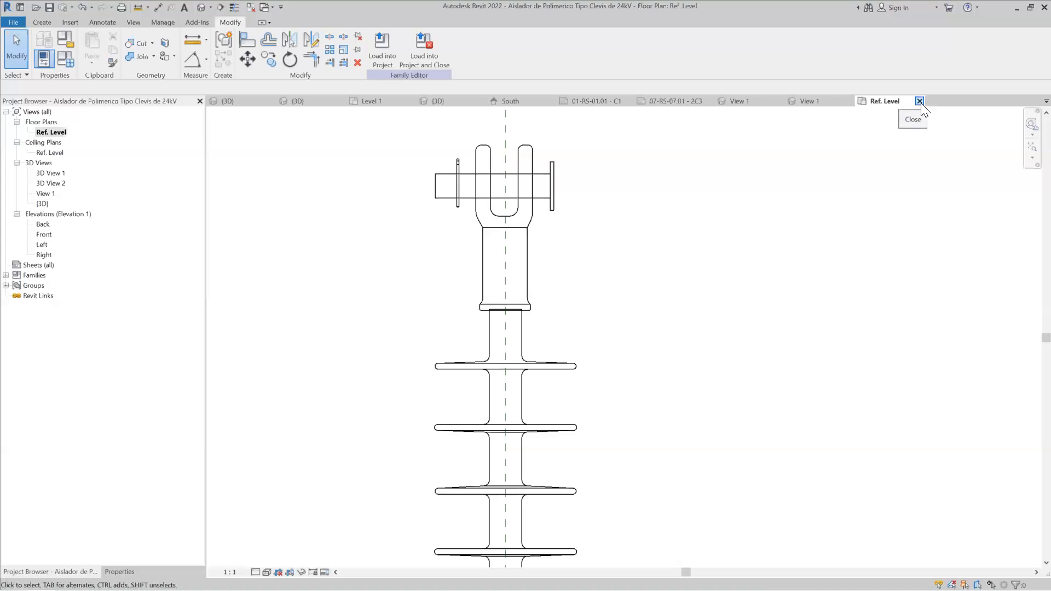
click(920, 102)
click(848, 100)
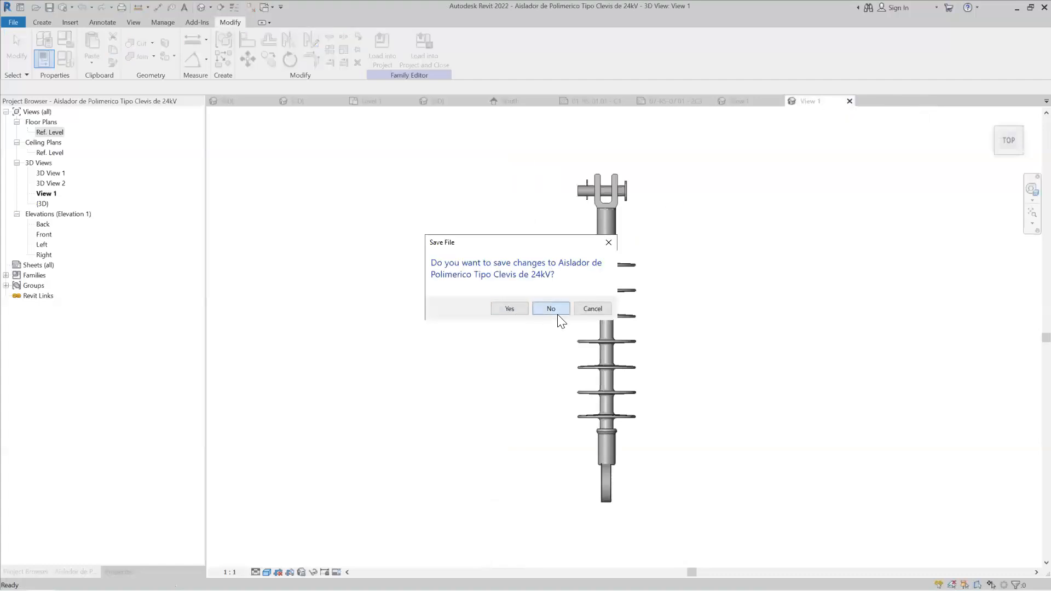
click(557, 311)
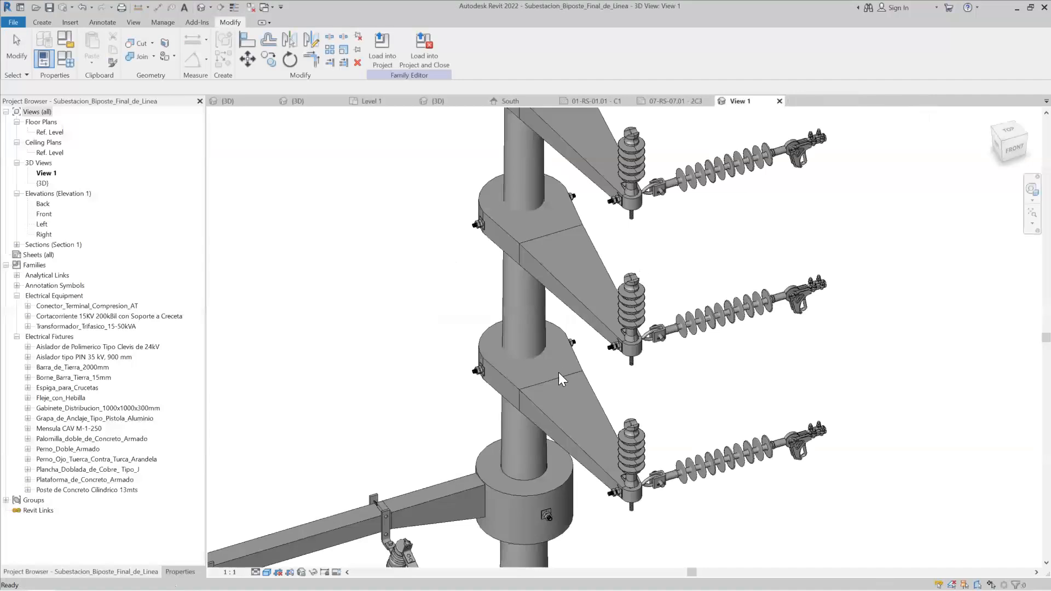
Step: Review the whole two-pole substation family and close it without saving changes
scroll(558, 375, down, 5)
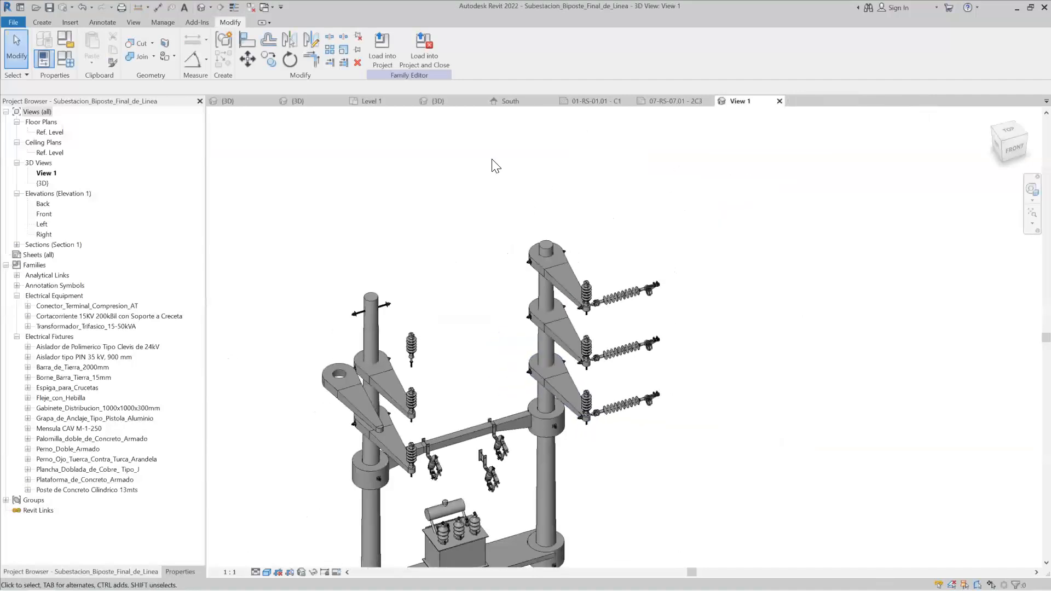
scroll(494, 166, down, 3)
scroll(446, 199, up, 2)
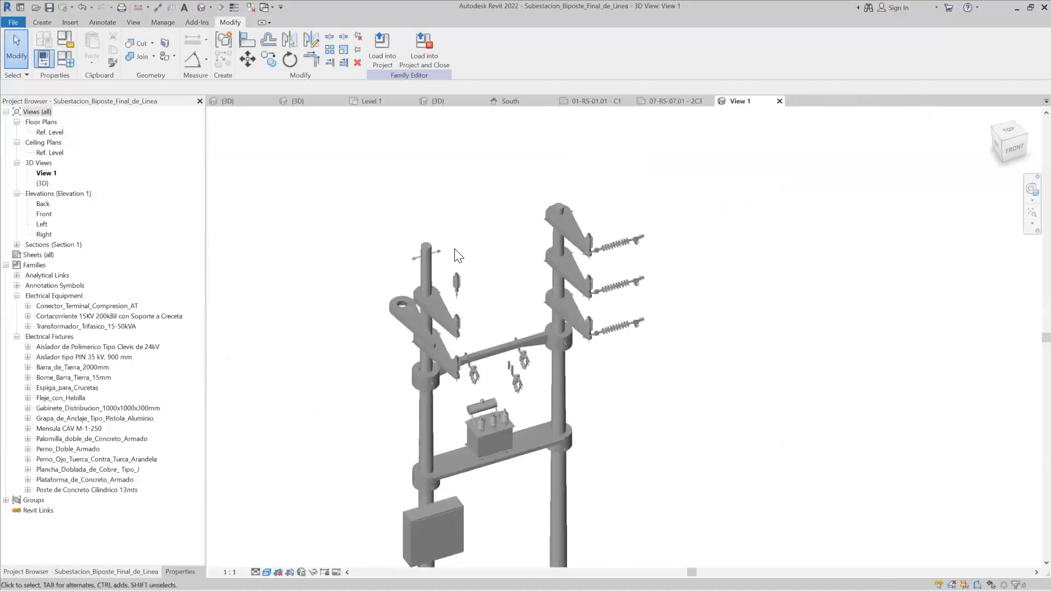
click(779, 101)
click(549, 310)
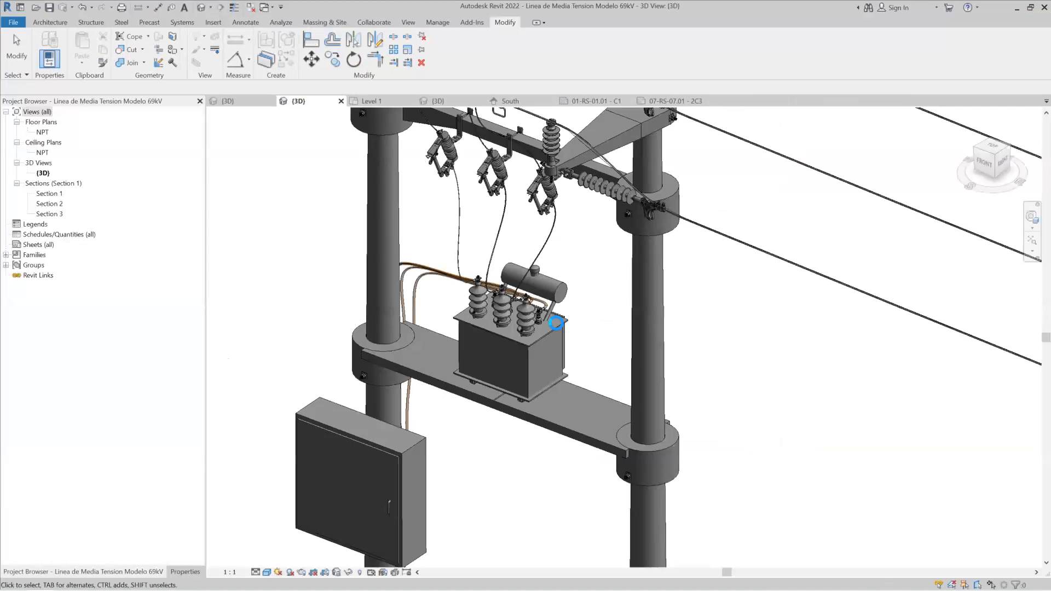
Step: Examine the substation poles in the line project and the adaptive points of the top conductor running to the next pole
scroll(557, 328, down, 2)
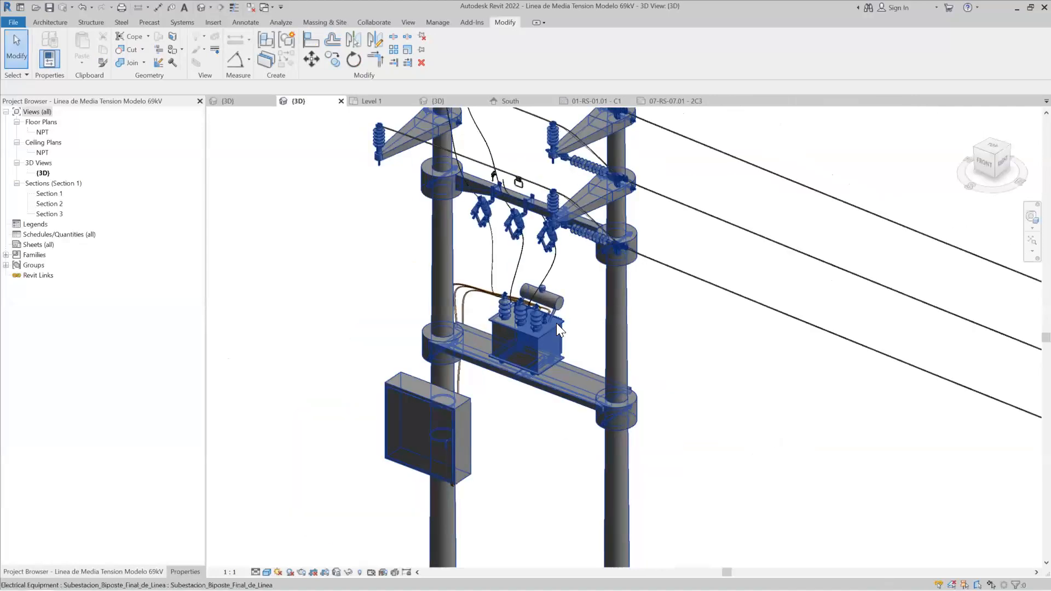
scroll(318, 236, down, 5)
scroll(318, 237, down, 1)
middle_drag(317, 238, 300, 266)
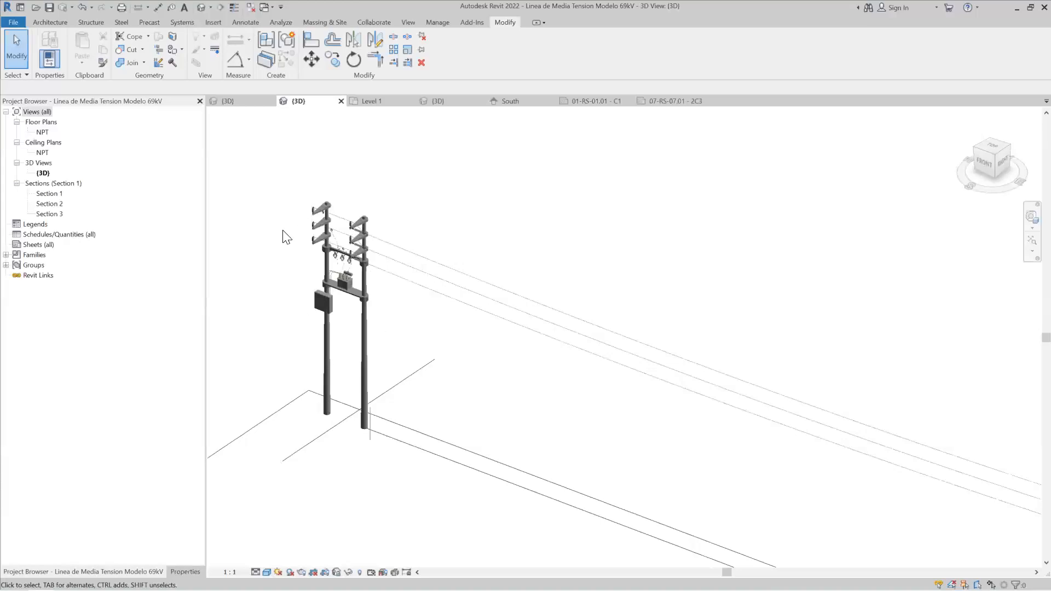
scroll(283, 235, up, 4)
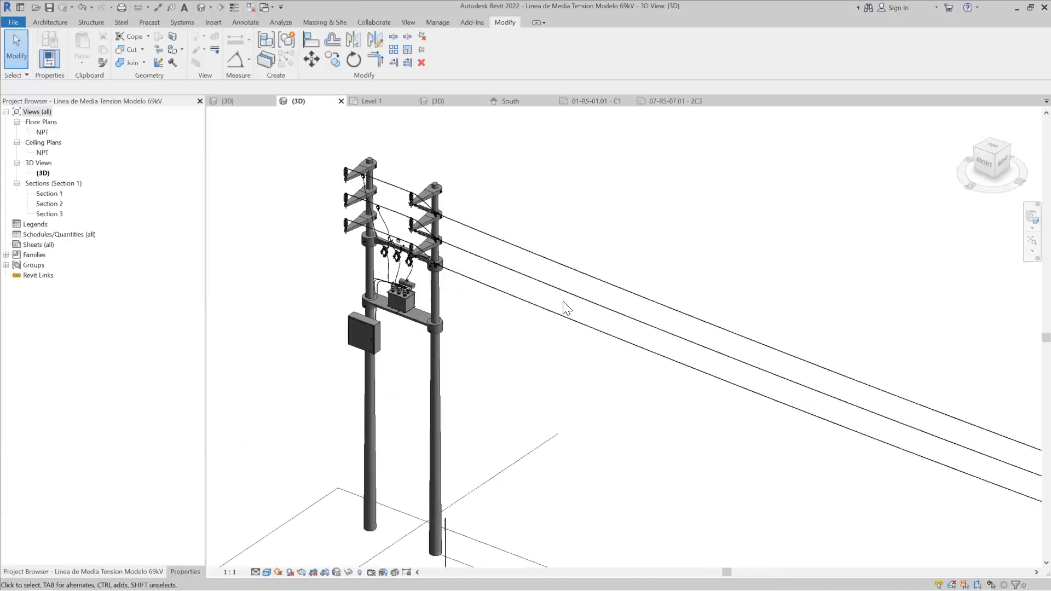
scroll(566, 308, down, 5)
click(578, 295)
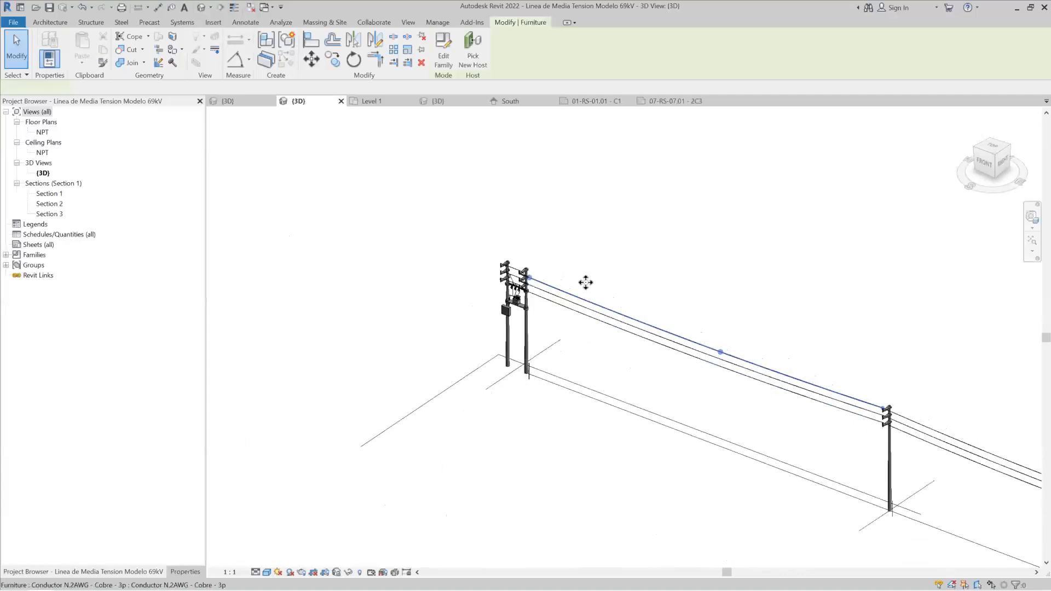
shift+middle_drag(796, 317, 799, 312)
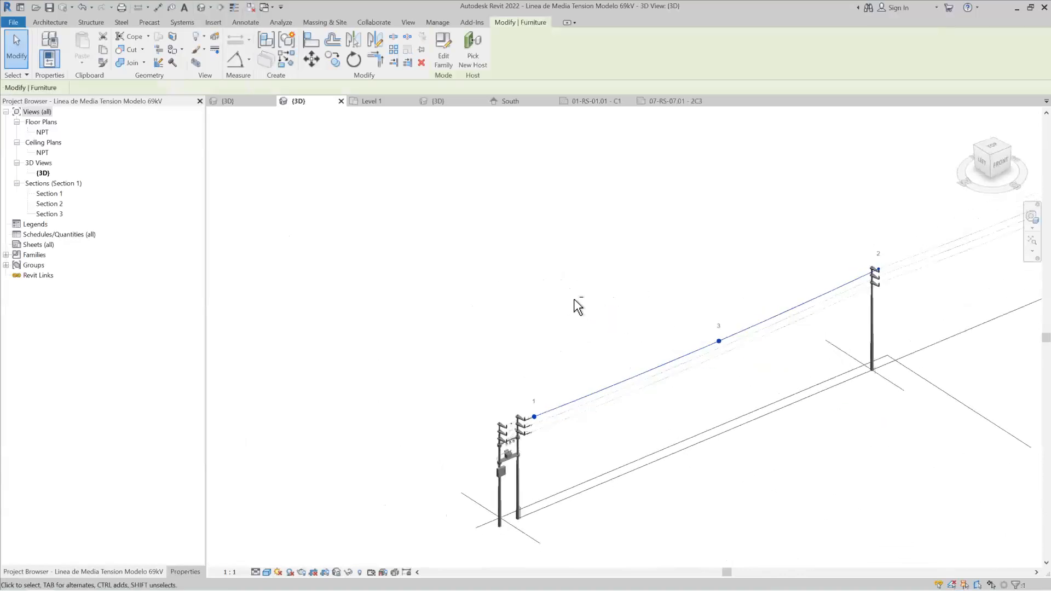
scroll(578, 307, down, 4)
scroll(792, 240, up, 4)
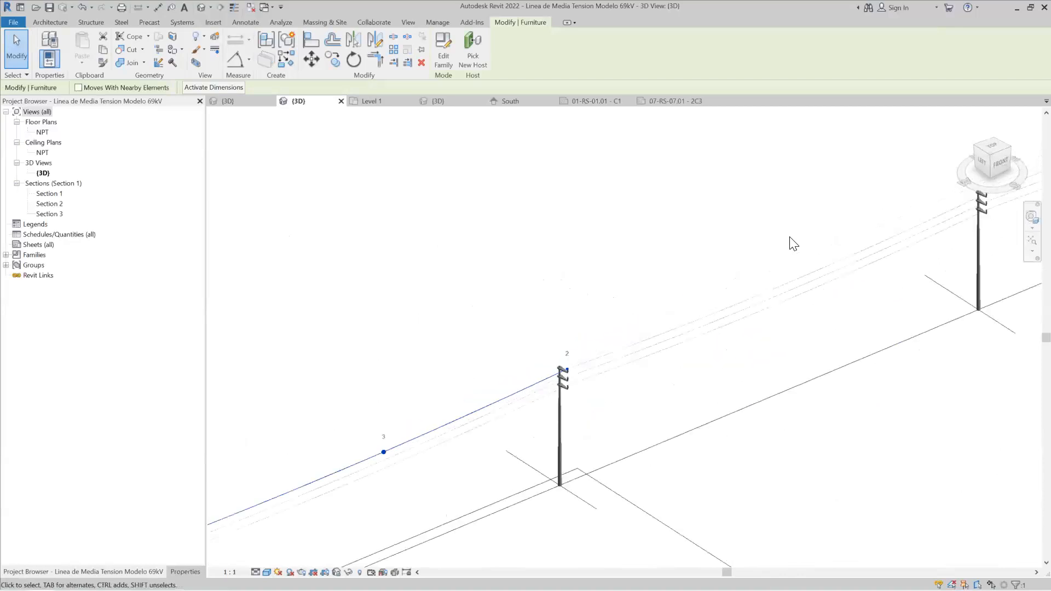
Step: Delete the three conductors spanning the two alignment poles beyond the substation
click(728, 375)
drag(788, 368, 649, 237)
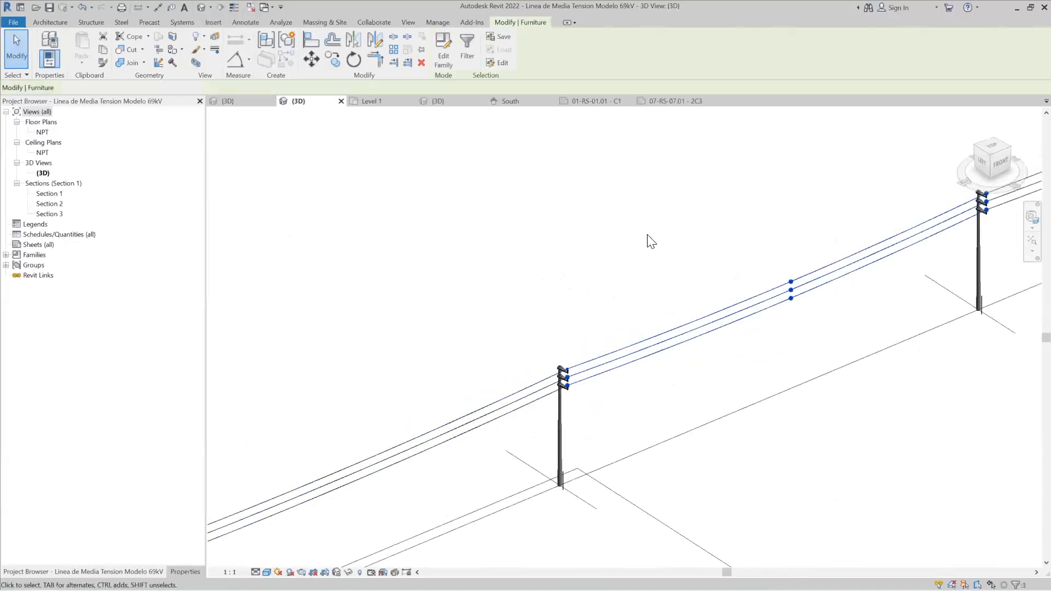
key(Delete)
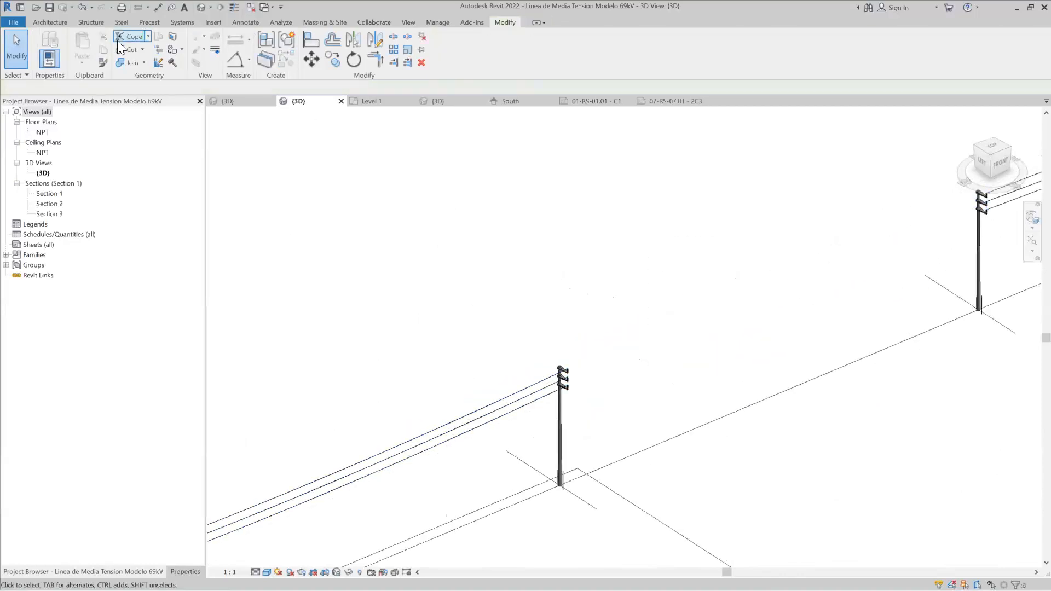
Step: Start a Conductor N.2AWG - Cobre - 3p component with its first point at the existing top conductor's endpoint on the insulator
click(49, 22)
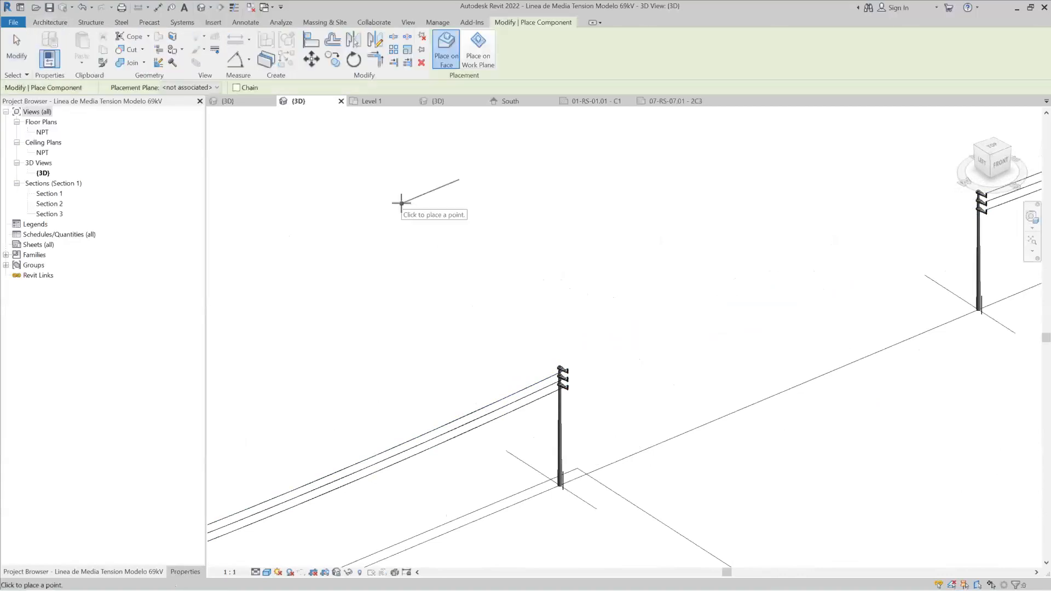
scroll(547, 373, up, 3)
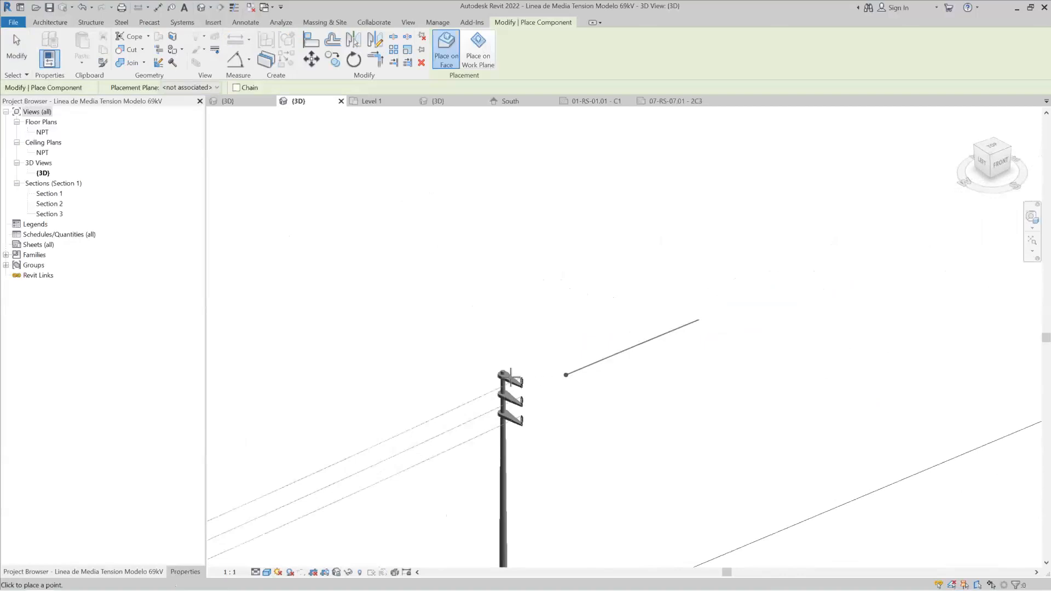
scroll(525, 375, up, 5)
scroll(521, 375, up, 5)
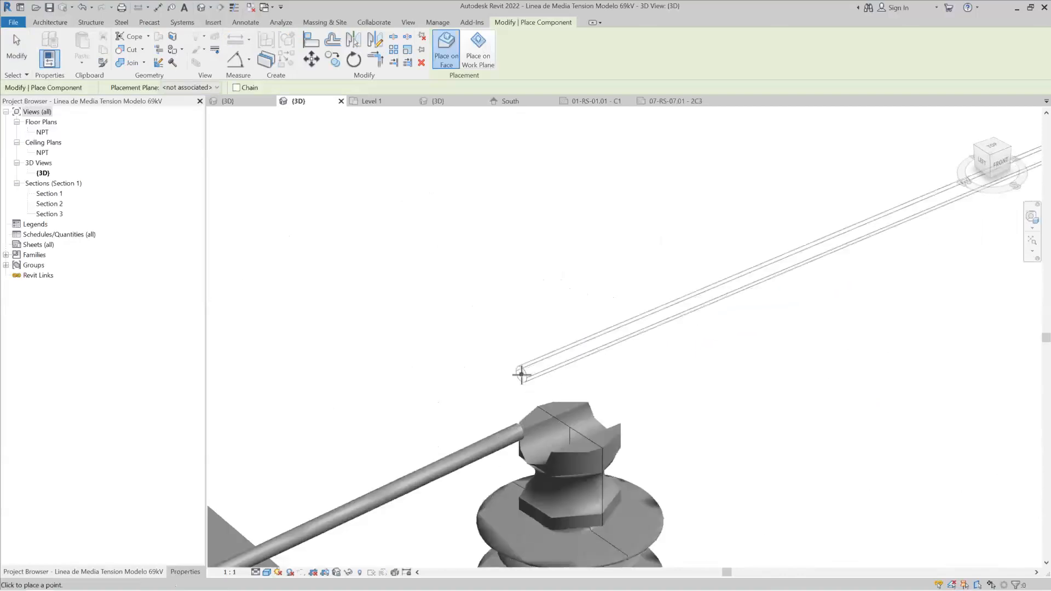
click(513, 436)
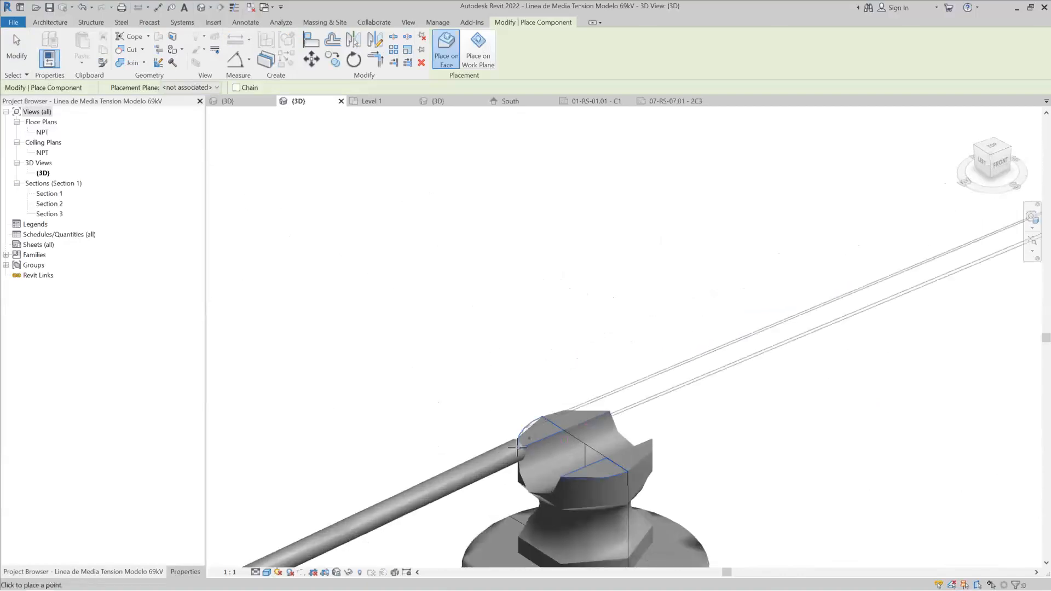
click(518, 446)
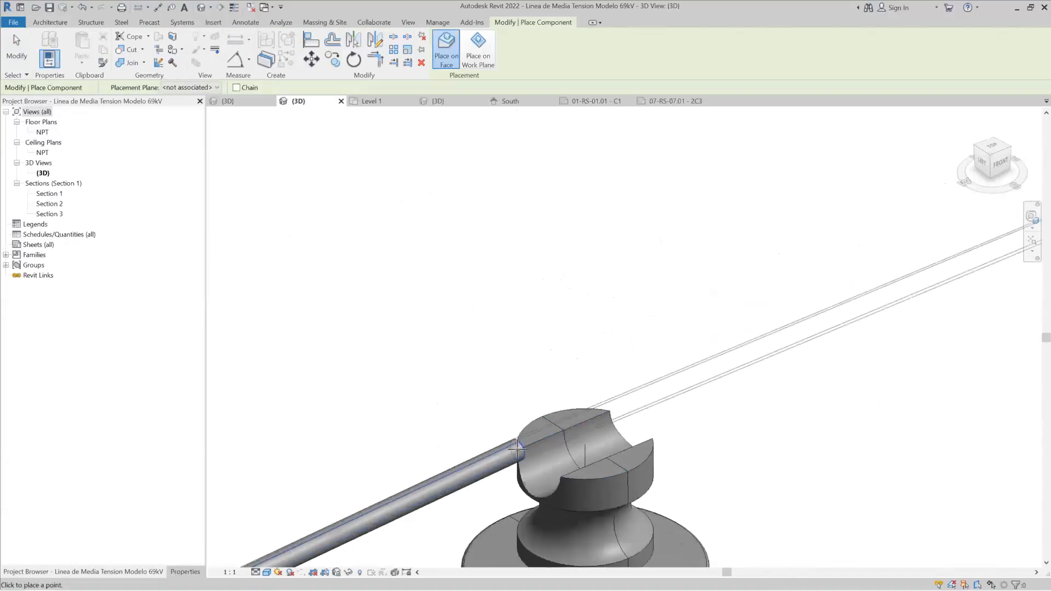
Step: Finish the conductor span at the next pole's top insulator, snapping to the outgoing conductor's placement point
scroll(517, 450, down, 6)
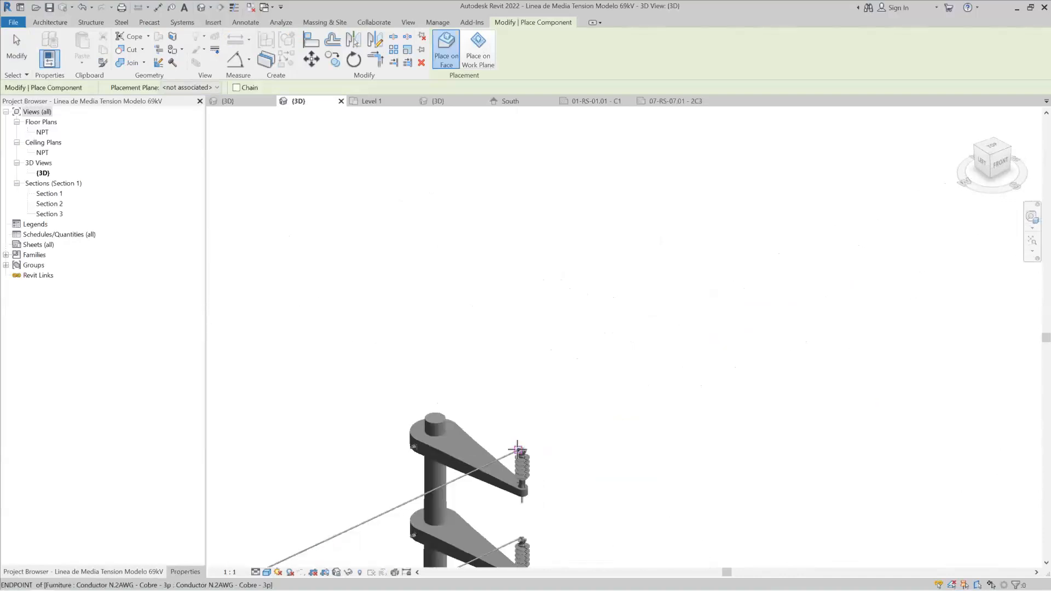
scroll(517, 450, down, 3)
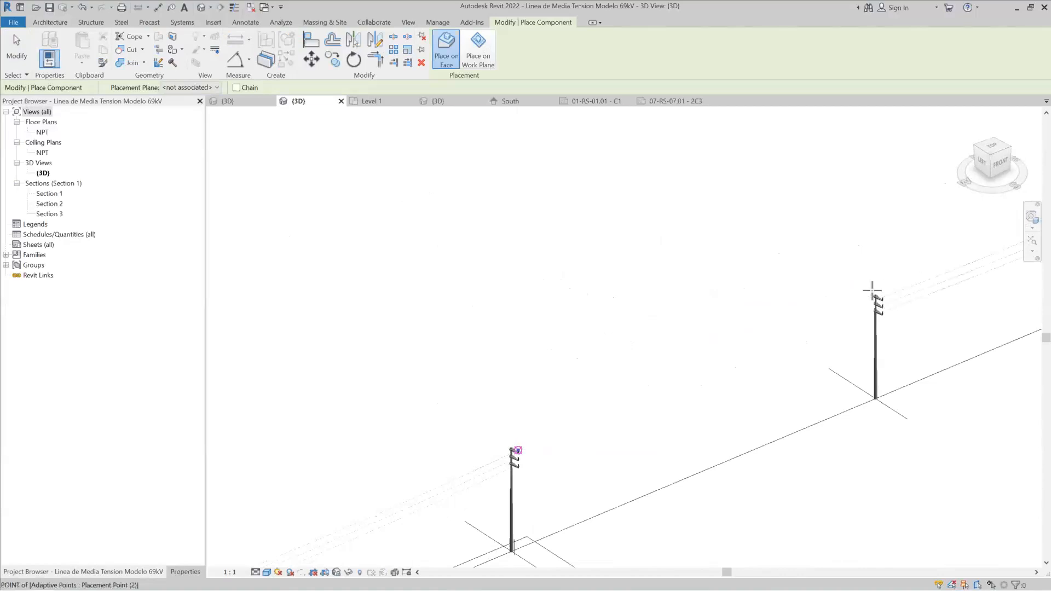
scroll(878, 298, up, 8)
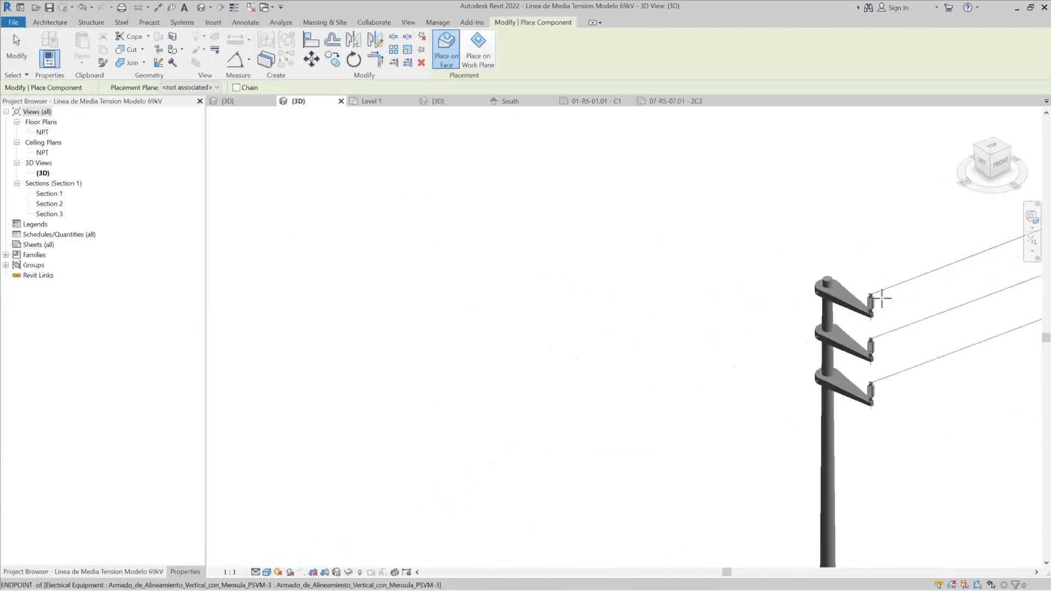
scroll(739, 238, up, 3)
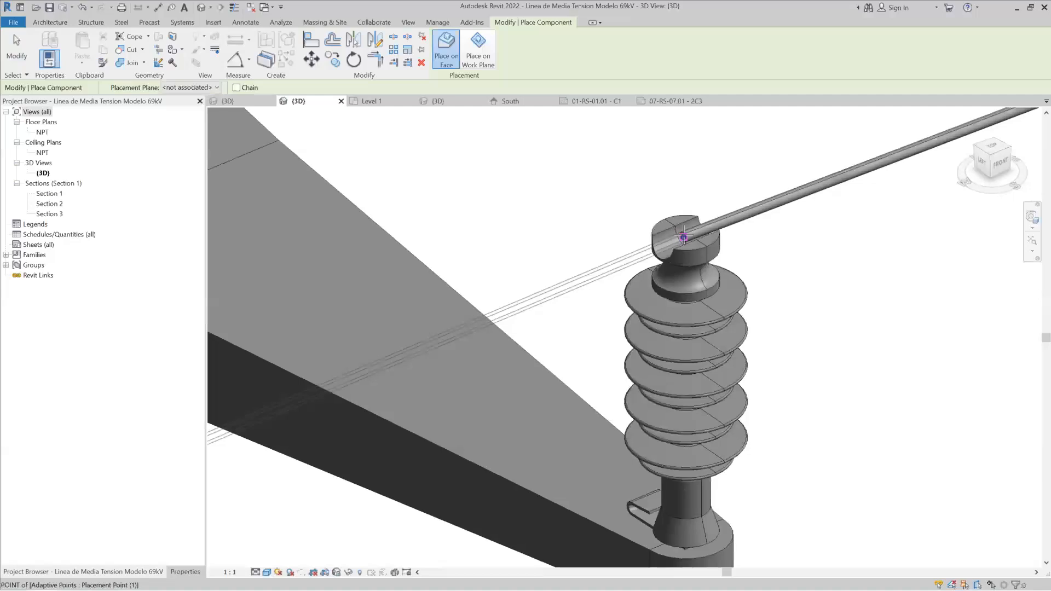
click(683, 237)
key(Escape)
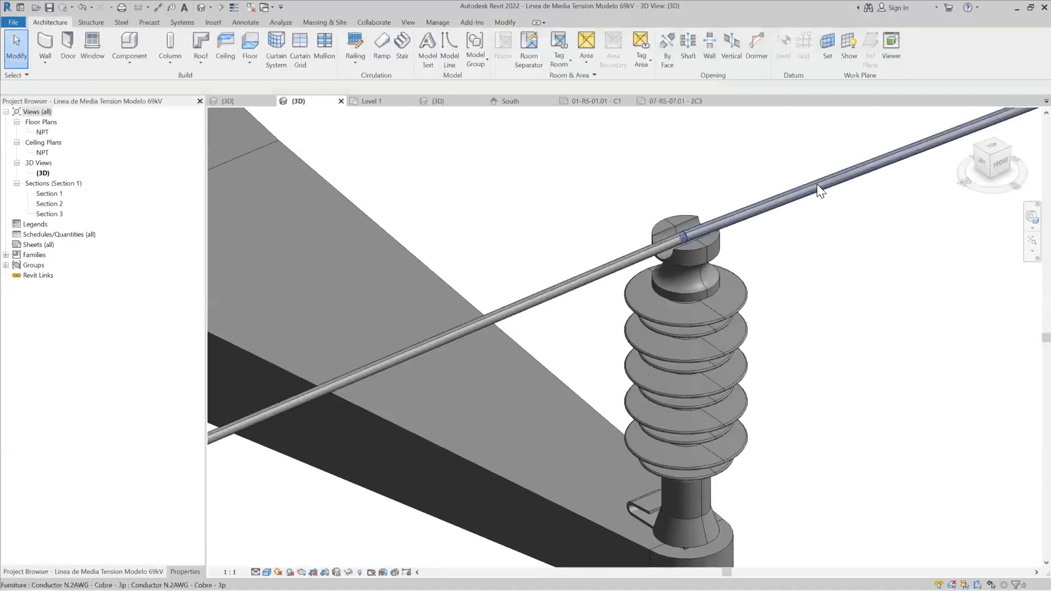
Step: Set the host of the new conductor's middle adaptive point to Level : NPT and view the model from the front
scroll(817, 184, down, 10)
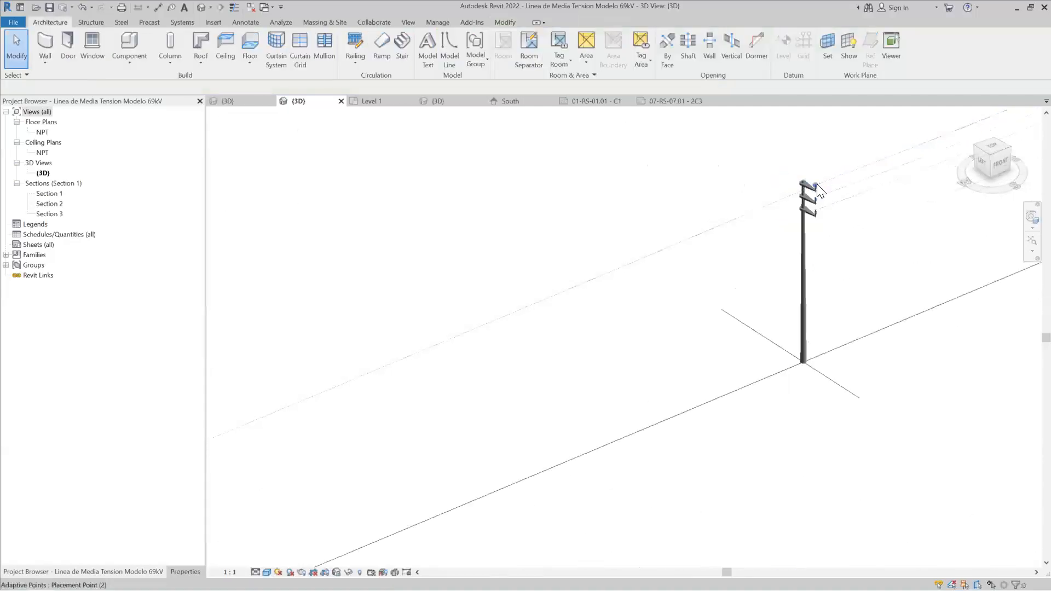
click(443, 342)
click(133, 88)
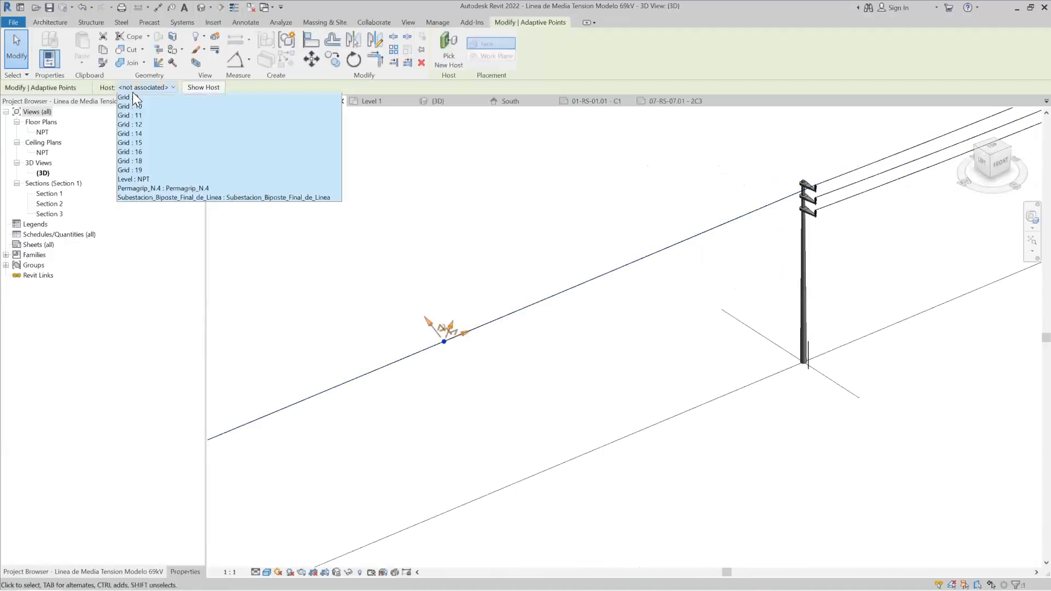
click(203, 253)
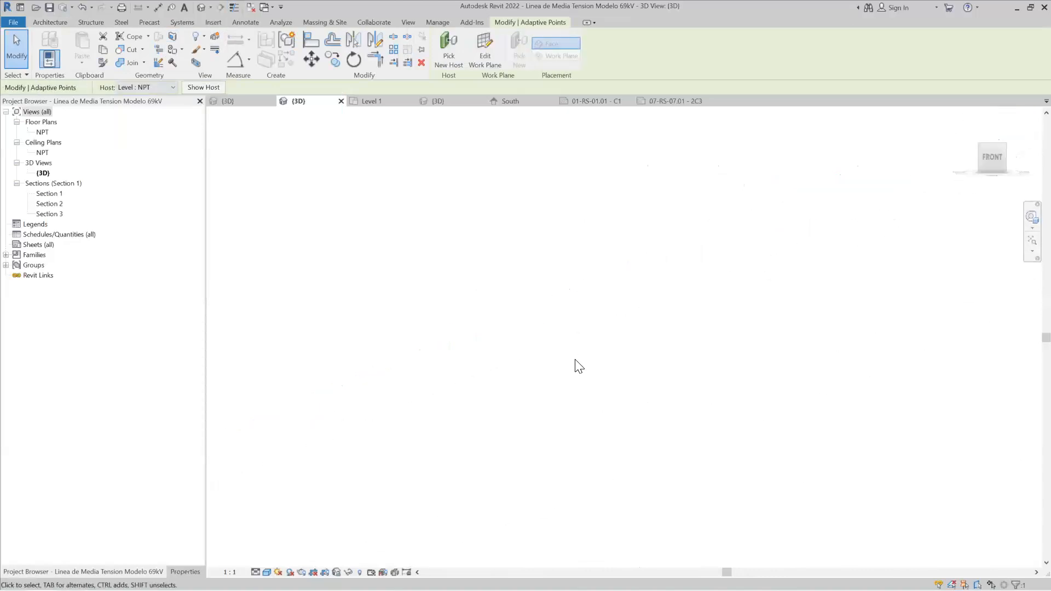
Step: Lower the new top conductor's middle adaptive point vertically so the span sags like the neighbouring spans
click(626, 340)
scroll(629, 344, up, 4)
scroll(628, 344, up, 5)
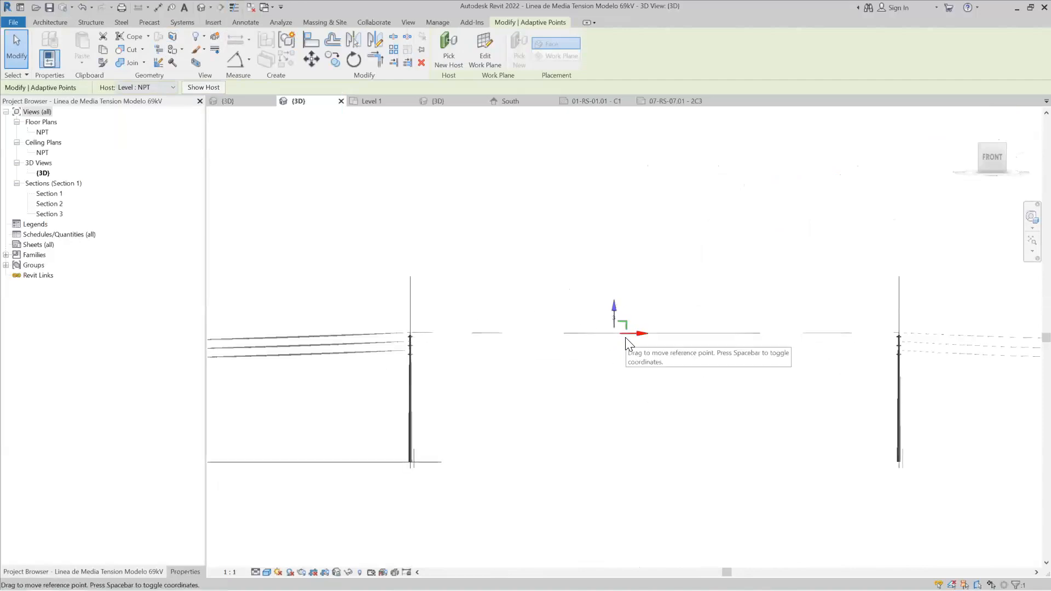
drag(608, 314, 608, 307)
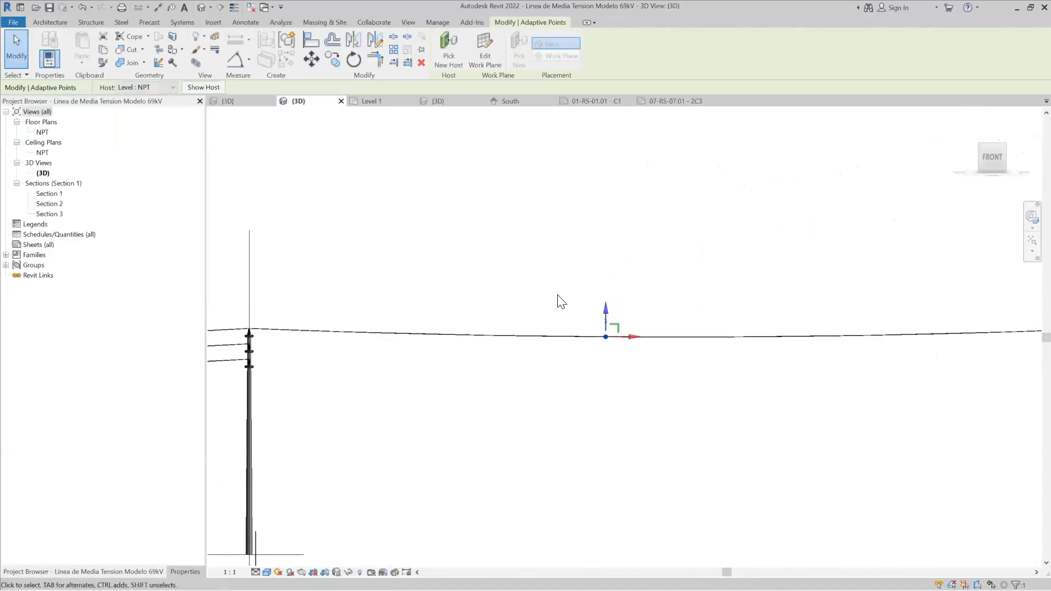
scroll(561, 302, down, 4)
scroll(612, 315, up, 4)
scroll(573, 317, down, 3)
drag(623, 320, 579, 291)
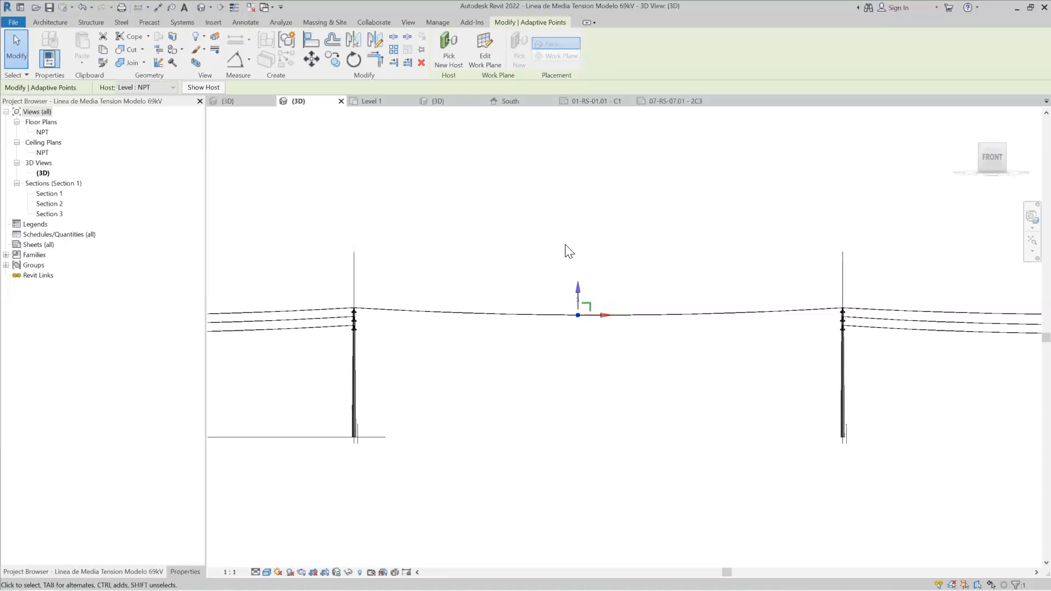
Step: Inspect the sagging top conductor against the rest of the pole line from an oblique 3D angle
shift+middle_drag(520, 274, 793, 295)
scroll(550, 268, up, 2)
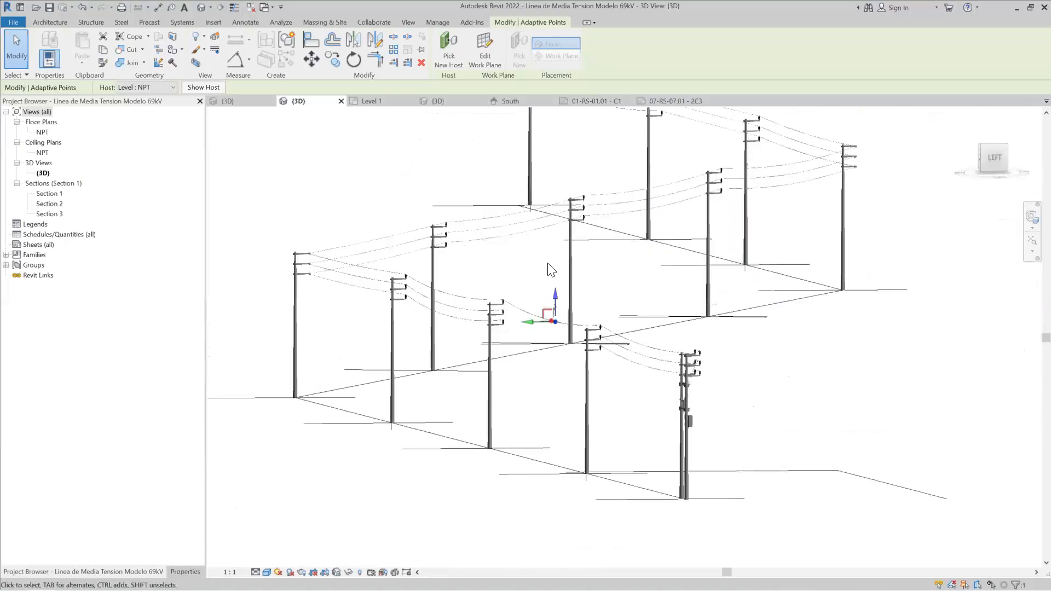
scroll(550, 268, up, 1)
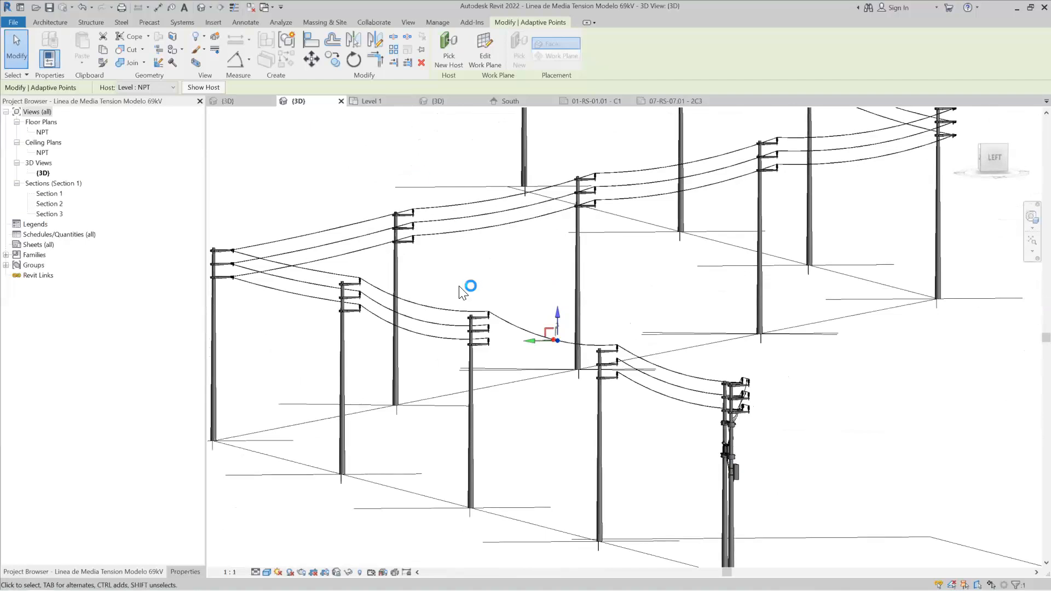
scroll(460, 291, down, 3)
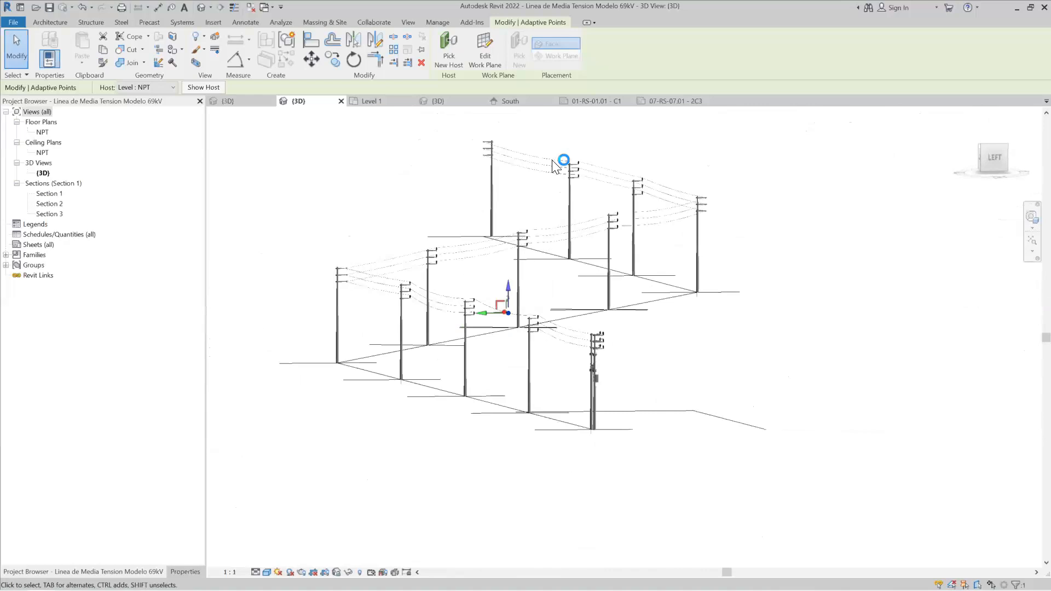
scroll(583, 146, up, 2)
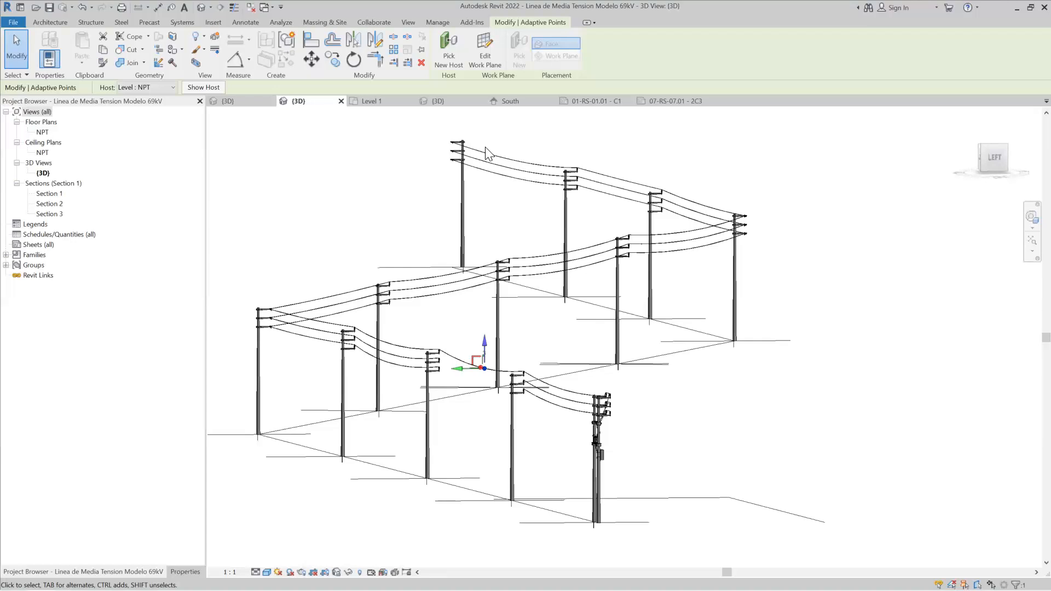
scroll(424, 356, up, 5)
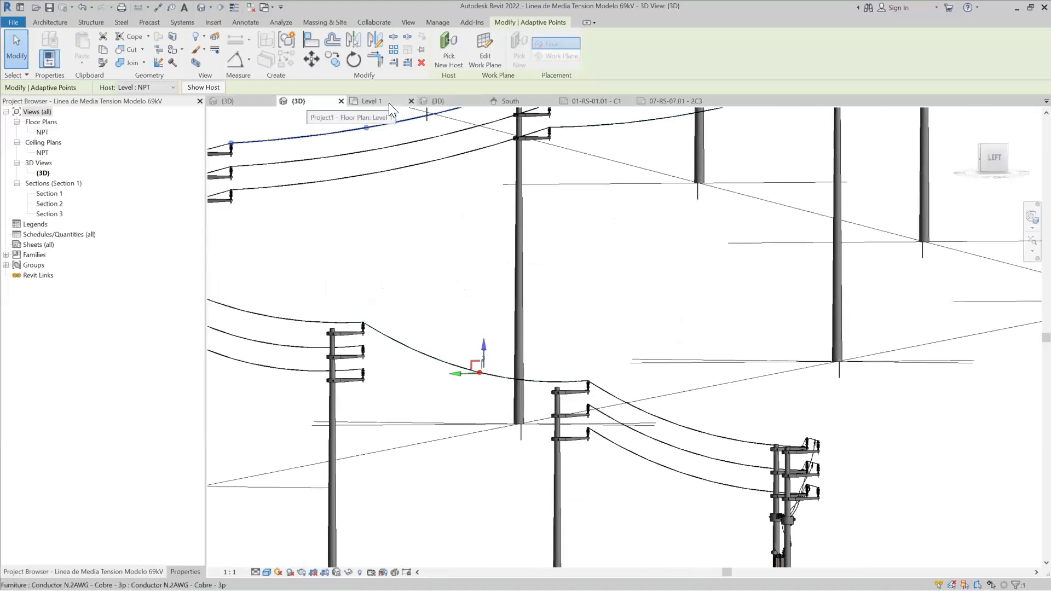
Step: Open the Section 1 view and bring up the new conductor span between the two poles
click(49, 214)
double_click(50, 194)
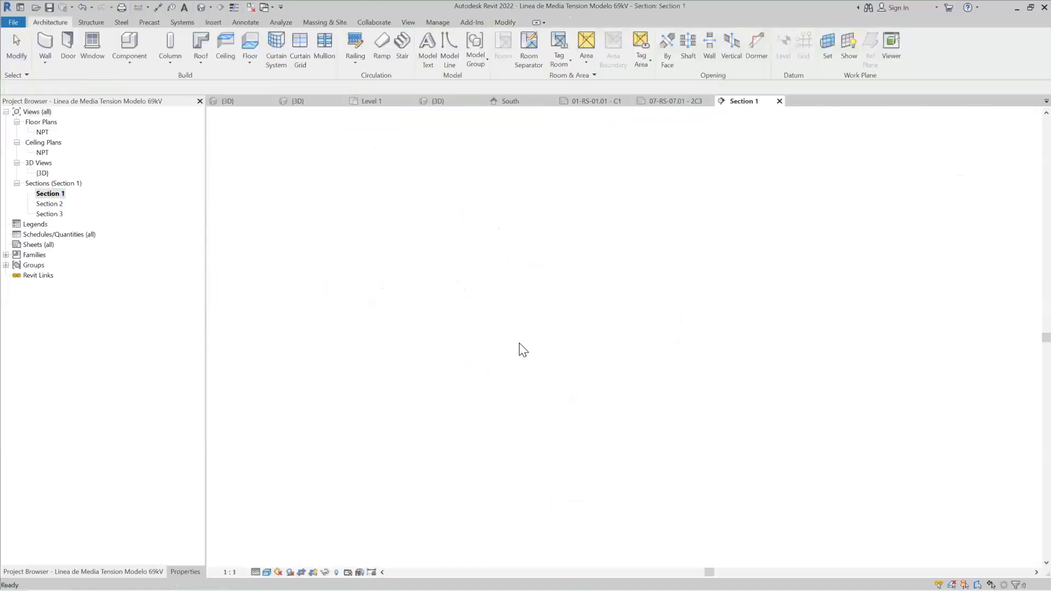
click(419, 324)
scroll(355, 335, up, 3)
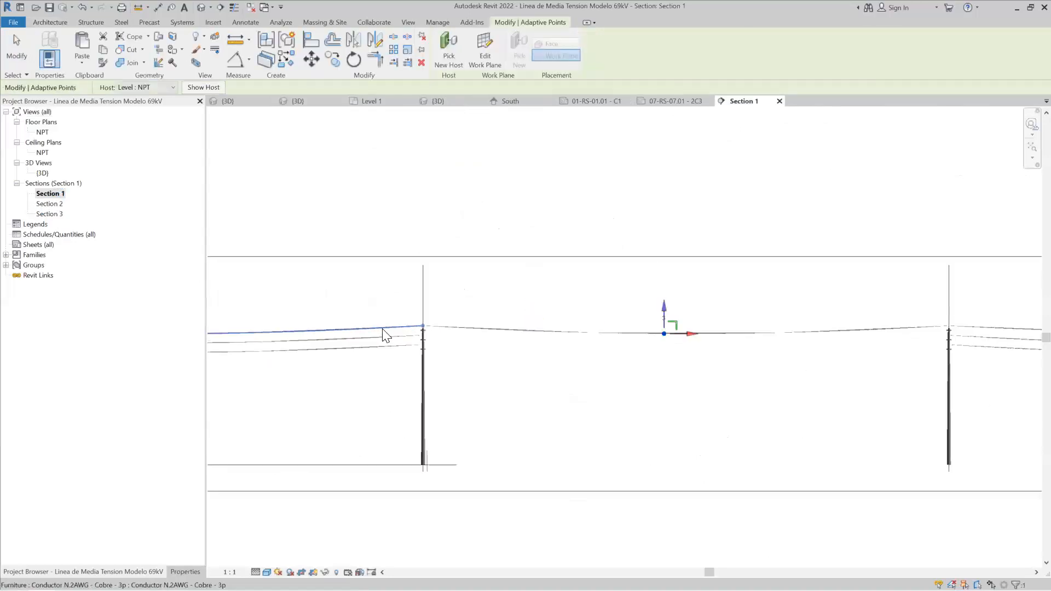
Step: Make multiple copies of the new top conductor, from the top bracket's corner to the matching corners of the middle and bottom brackets
scroll(438, 342, up, 5)
drag(437, 341, 414, 275)
click(327, 62)
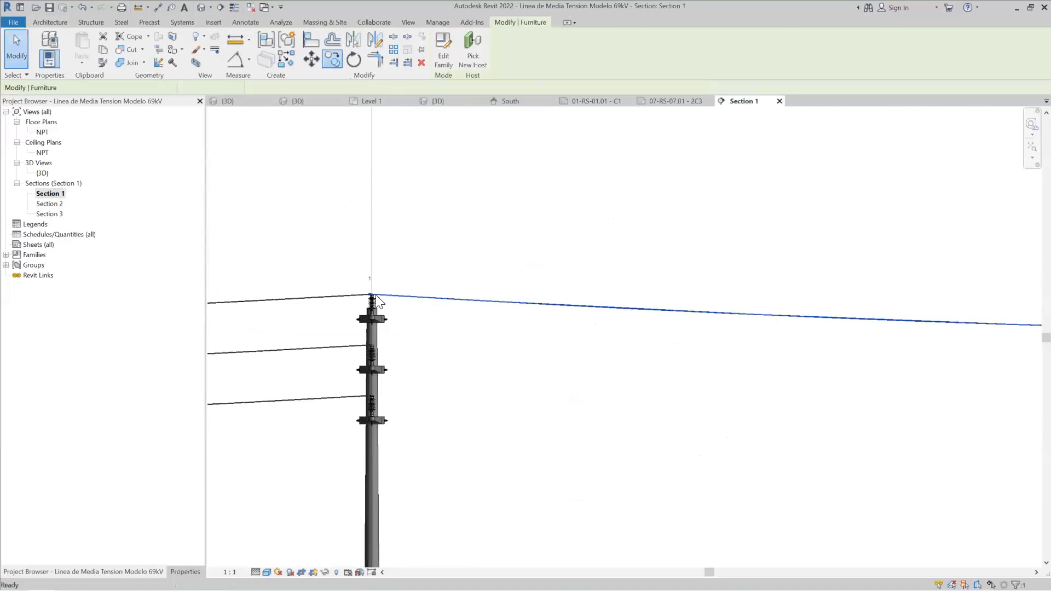
scroll(377, 317, up, 8)
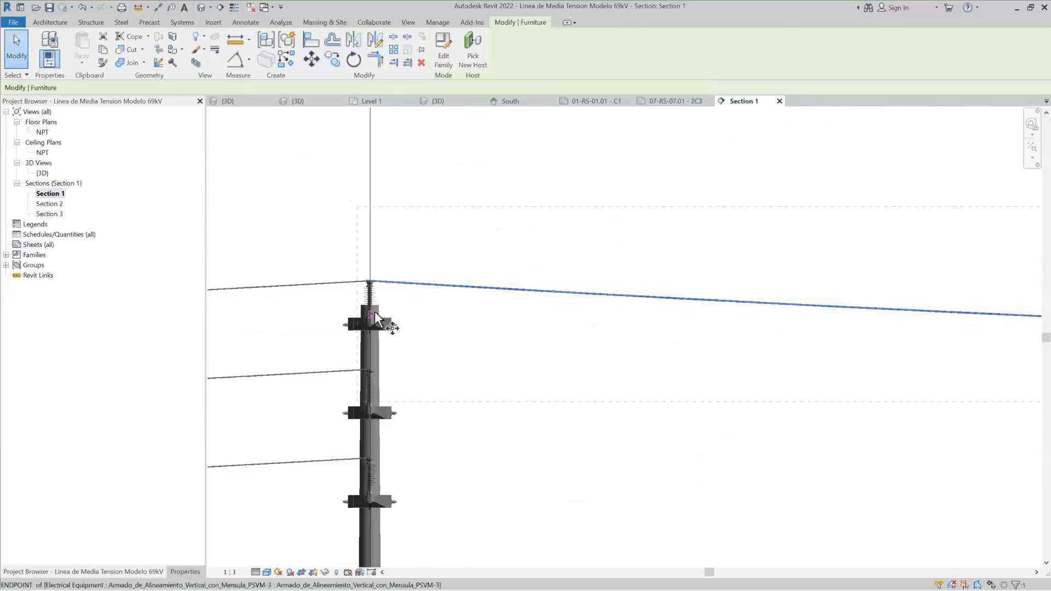
click(461, 343)
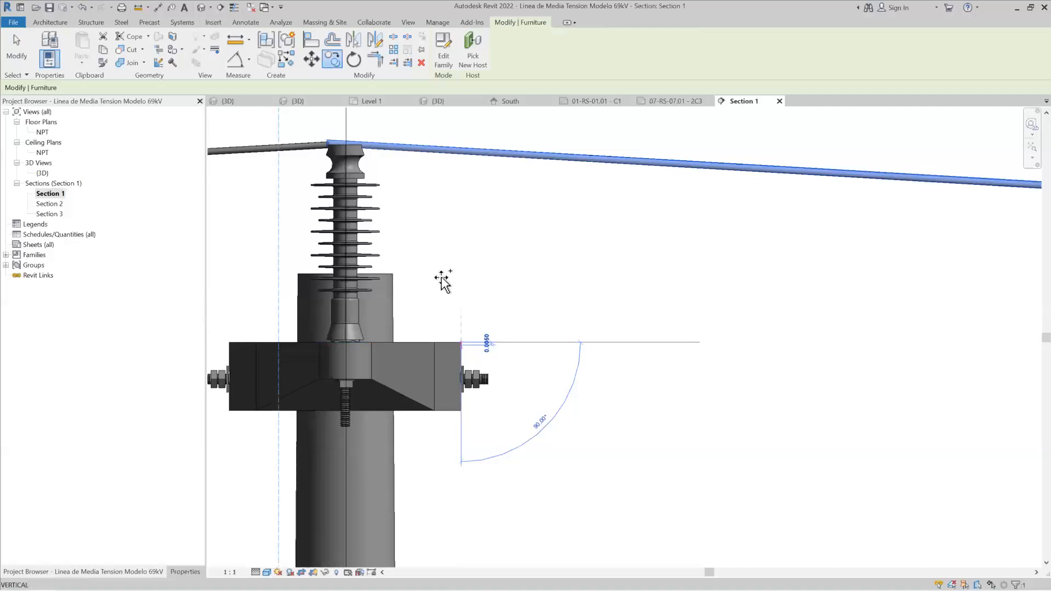
scroll(471, 457, down, 5)
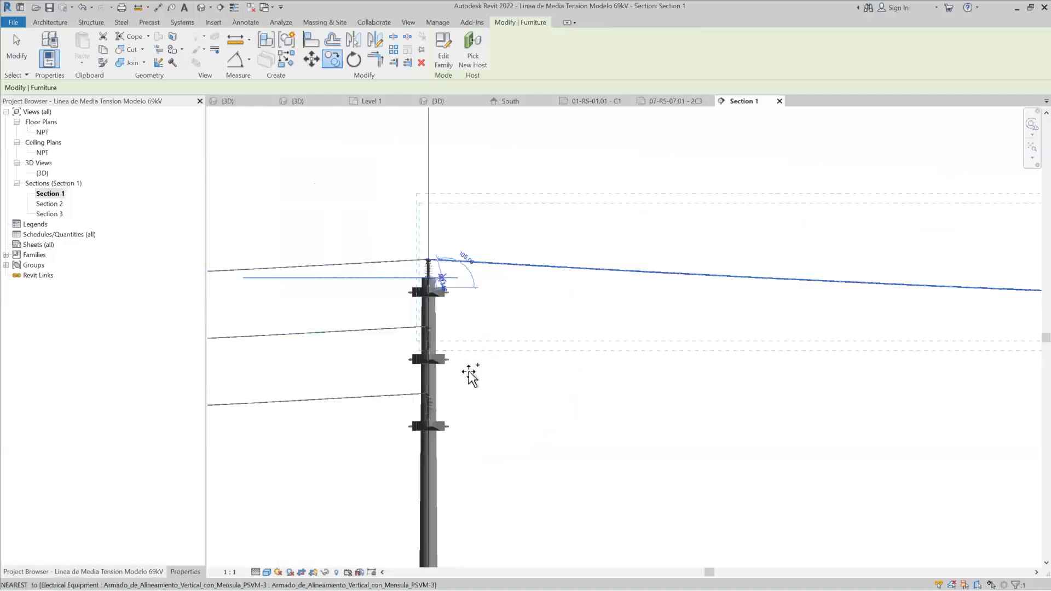
scroll(446, 359, up, 4)
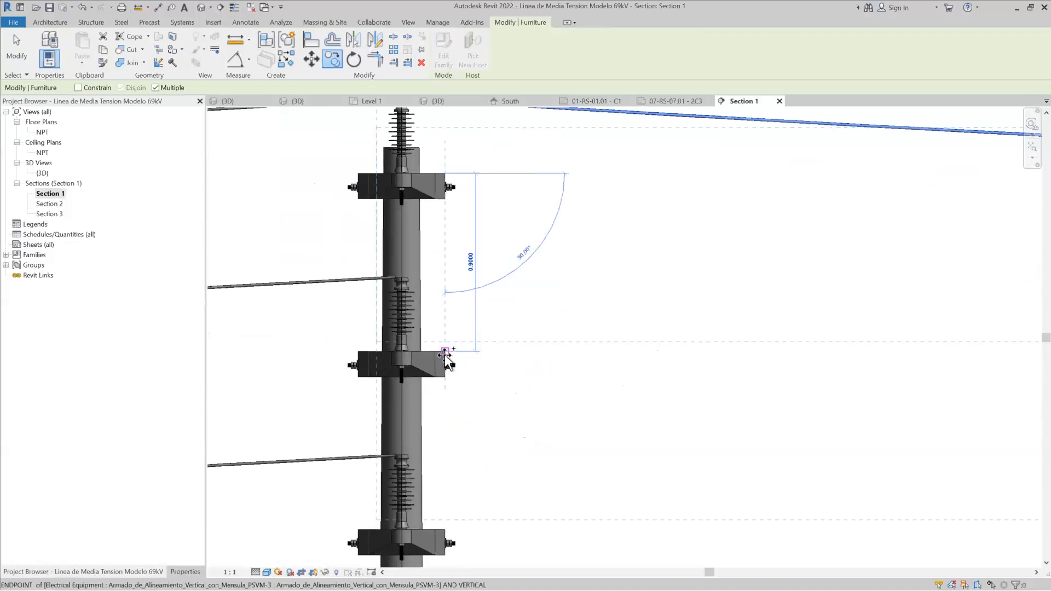
click(444, 353)
click(440, 530)
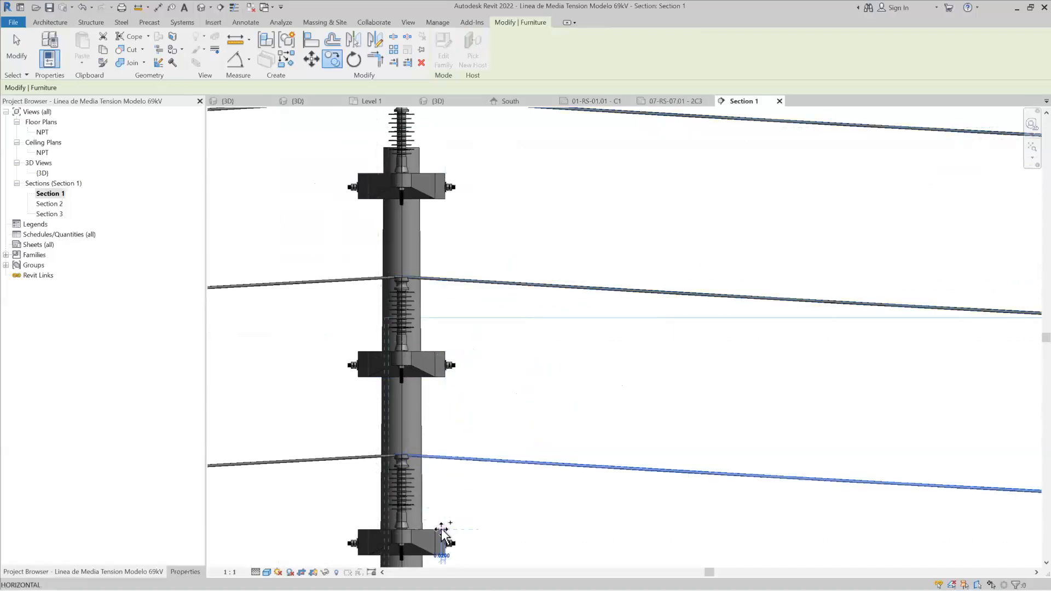
key(Escape)
key(Escape)
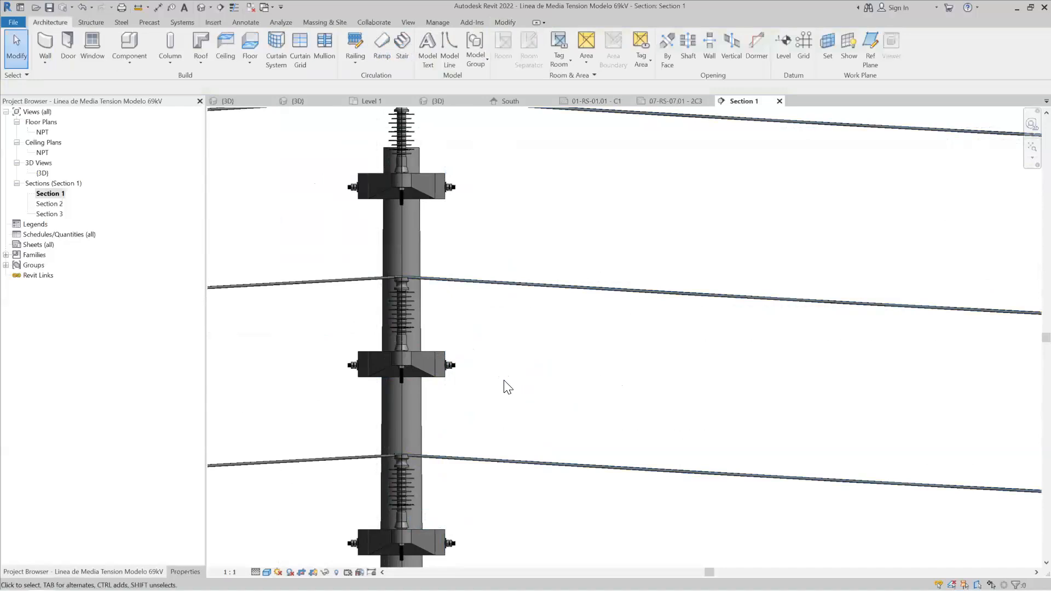
Step: Return to the power line's 3D view and examine the three conductors across the rebuilt span and the whole line
scroll(353, 164, down, 2)
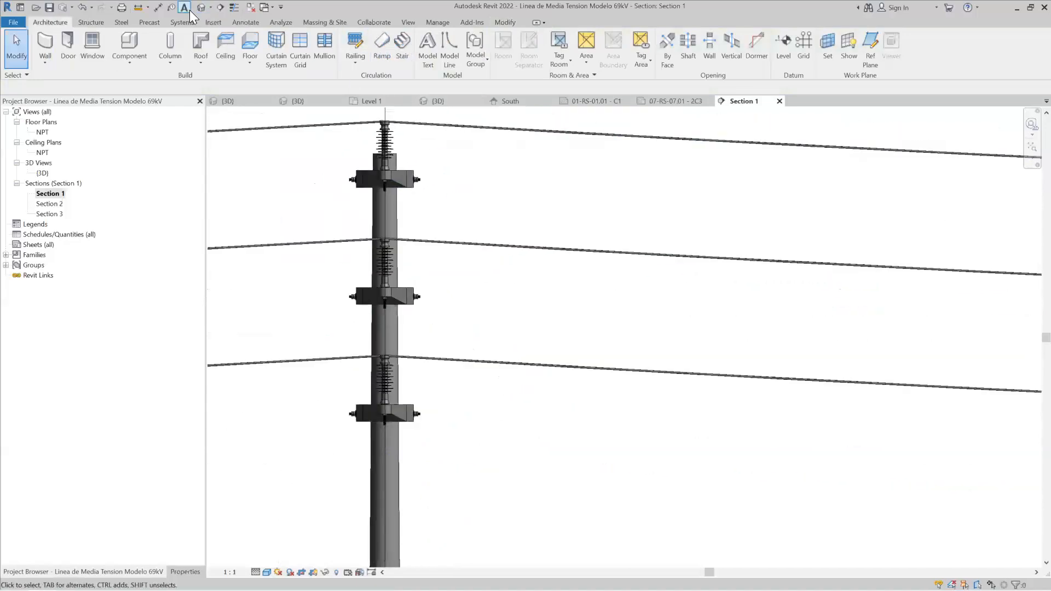
click(301, 101)
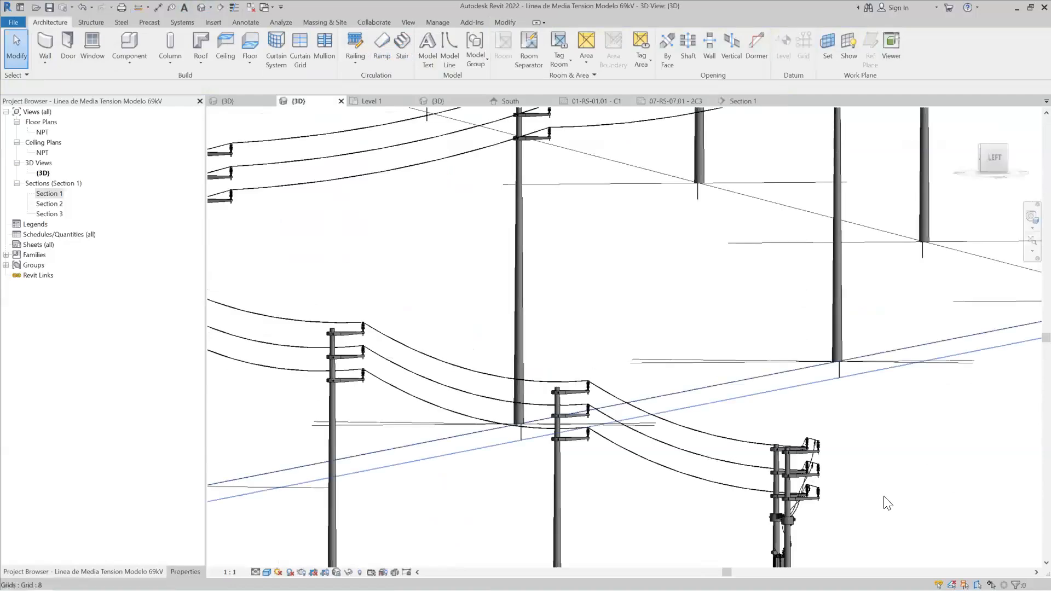
scroll(874, 521, up, 2)
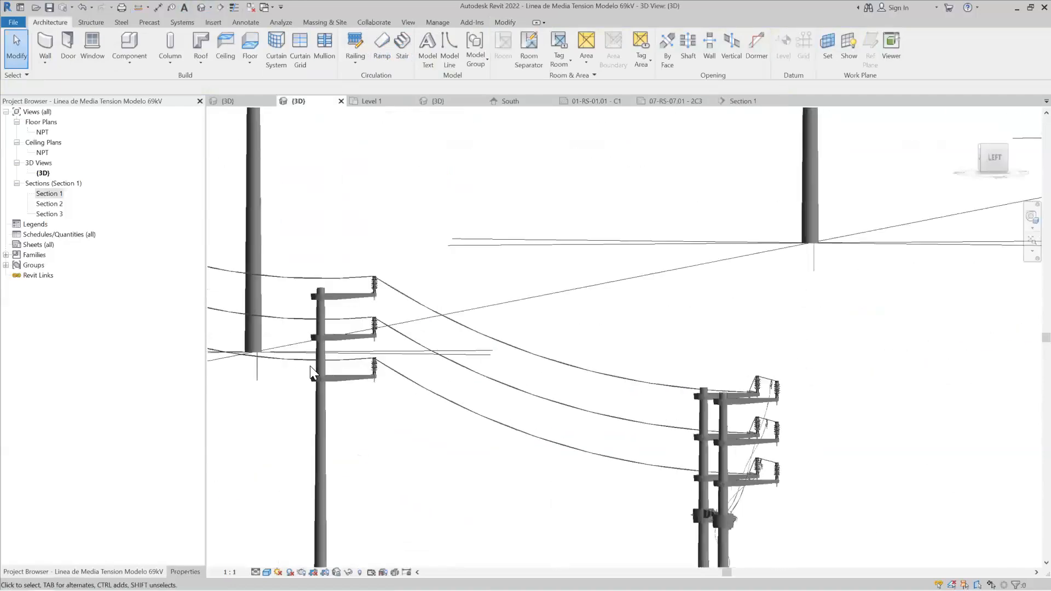
scroll(310, 366, up, 4)
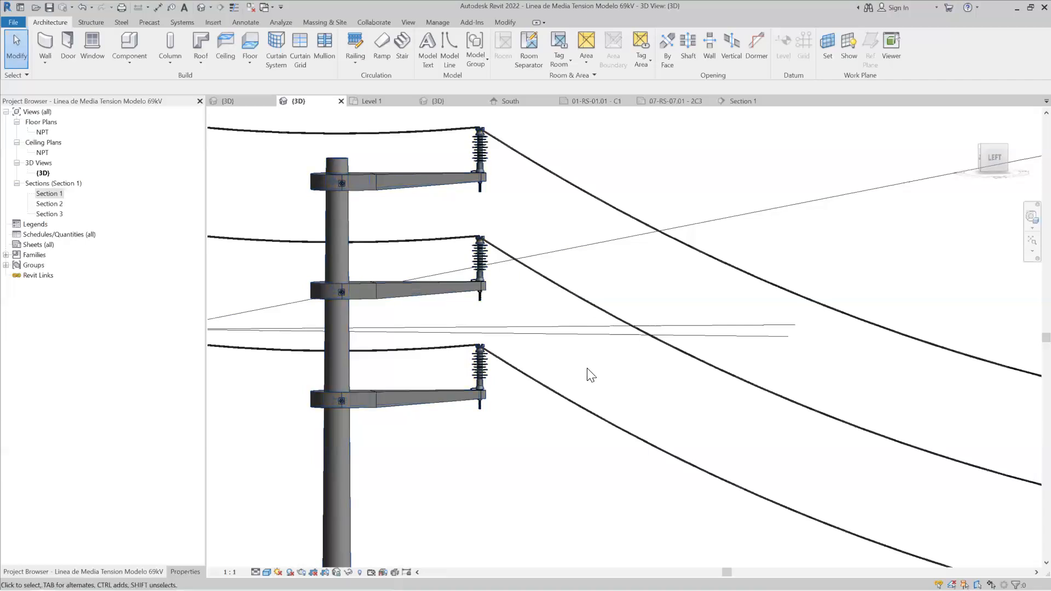
scroll(589, 372, down, 2)
scroll(588, 373, down, 8)
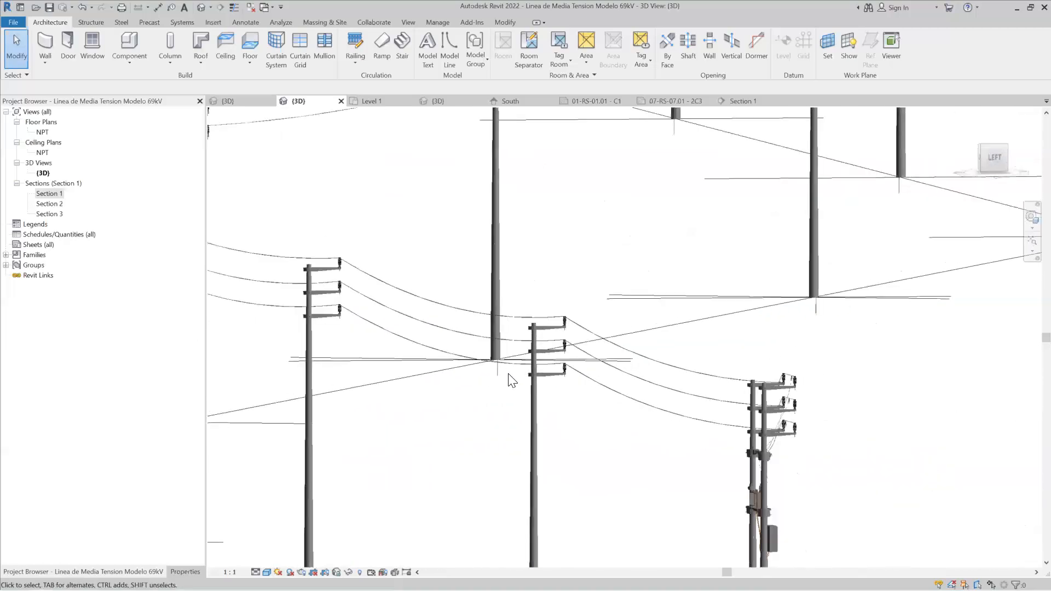
scroll(492, 380, down, 2)
scroll(492, 380, down, 2)
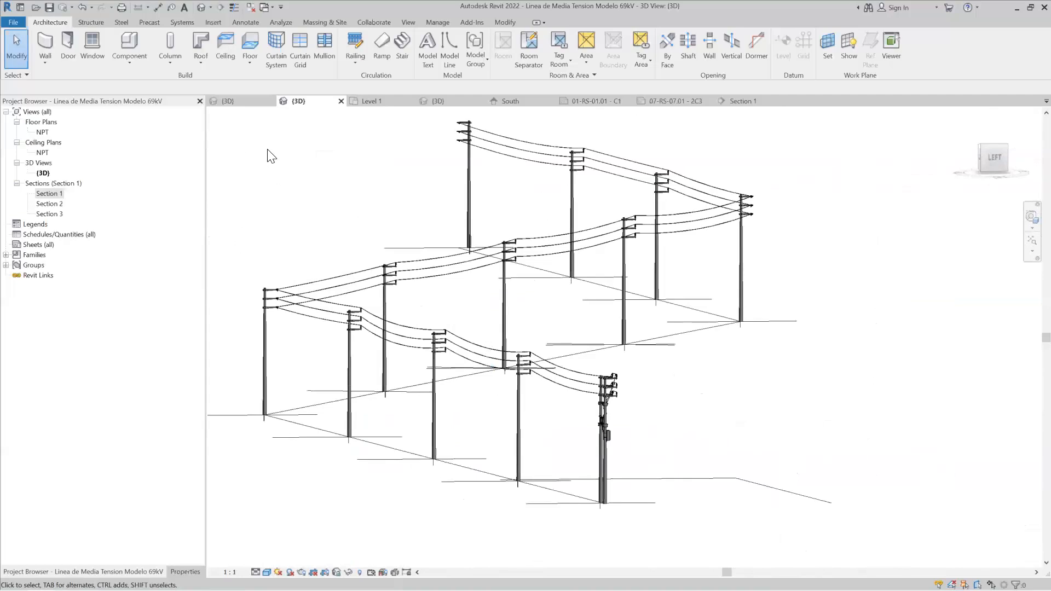
Step: Switch to the Proyecto de Red de Media y Baja Tension 3D view and examine the corner pole's crossarm, spool insulators and conductors
click(252, 101)
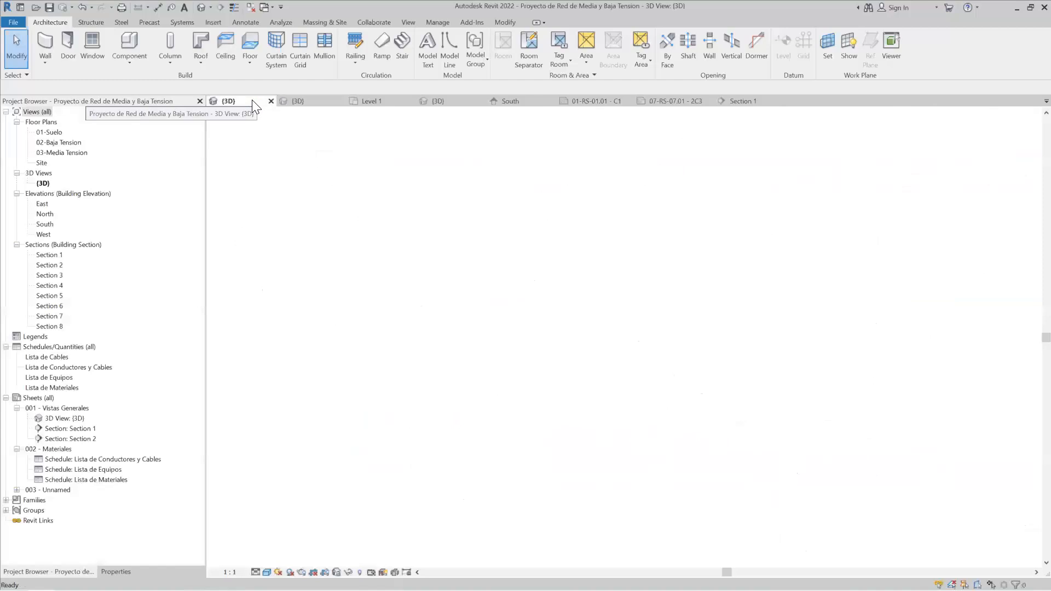
scroll(391, 162, up, 5)
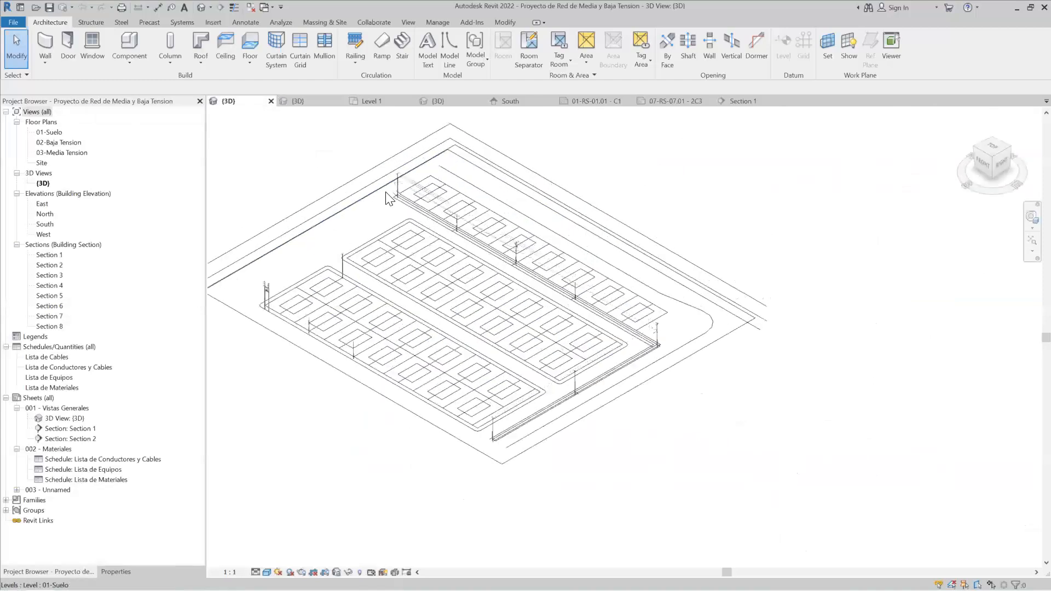
scroll(392, 162, up, 8)
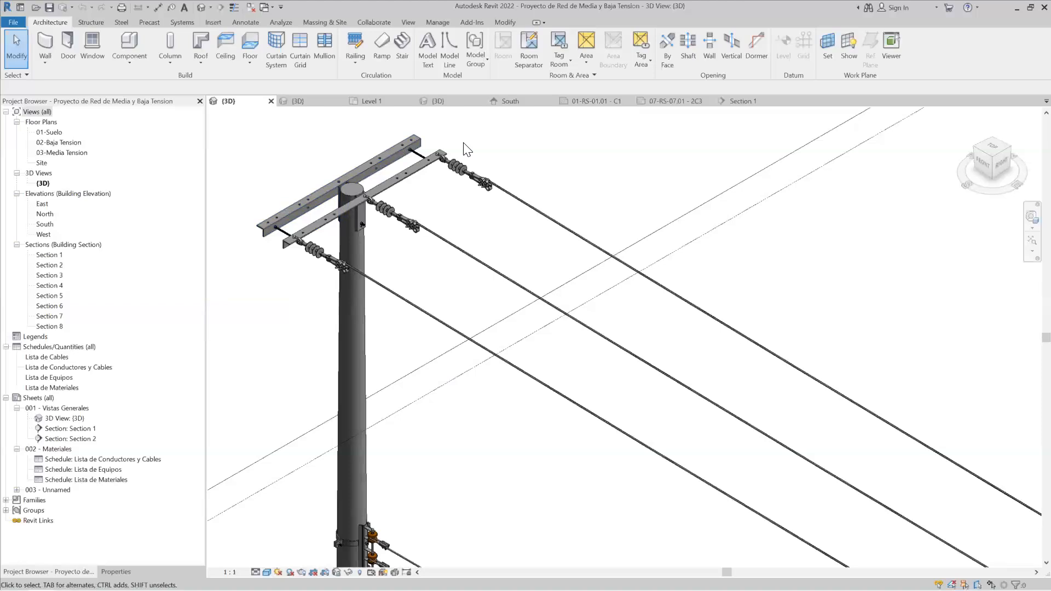
scroll(466, 149, down, 5)
scroll(438, 344, up, 5)
scroll(457, 334, up, 5)
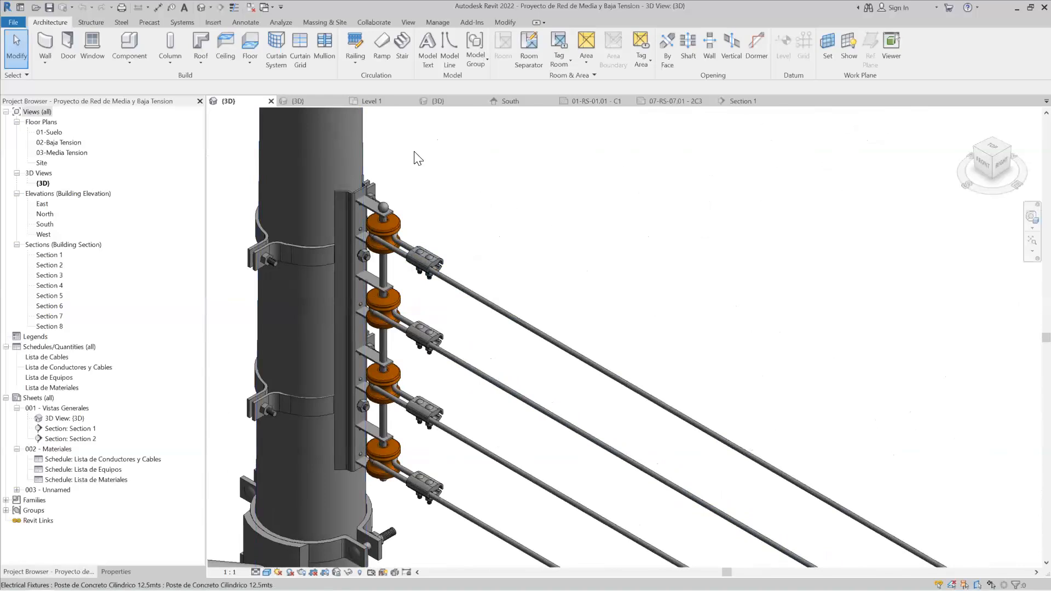
scroll(418, 158, down, 2)
scroll(418, 159, down, 2)
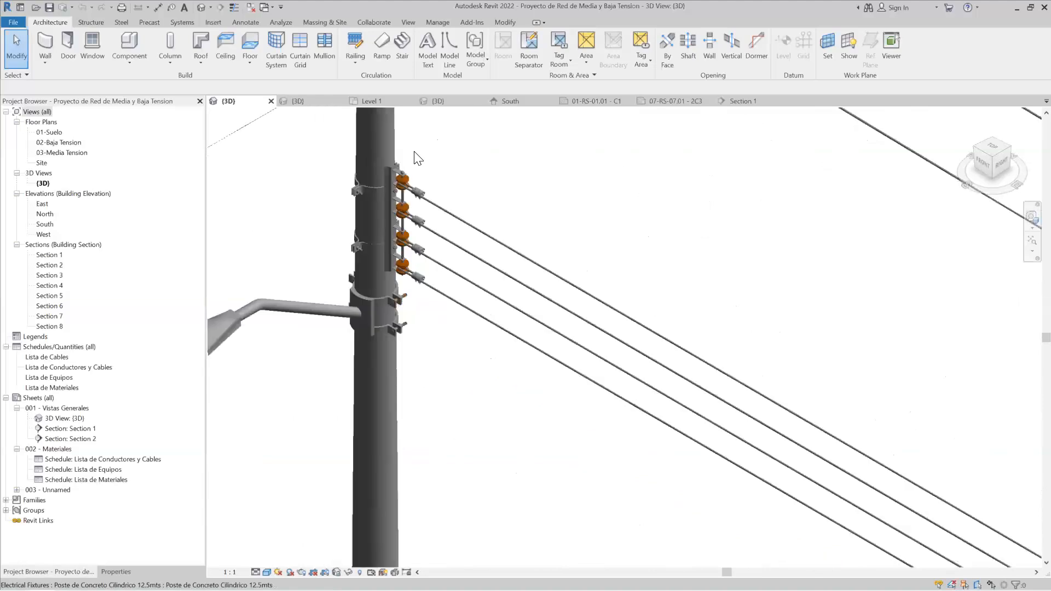
scroll(440, 201, down, 3)
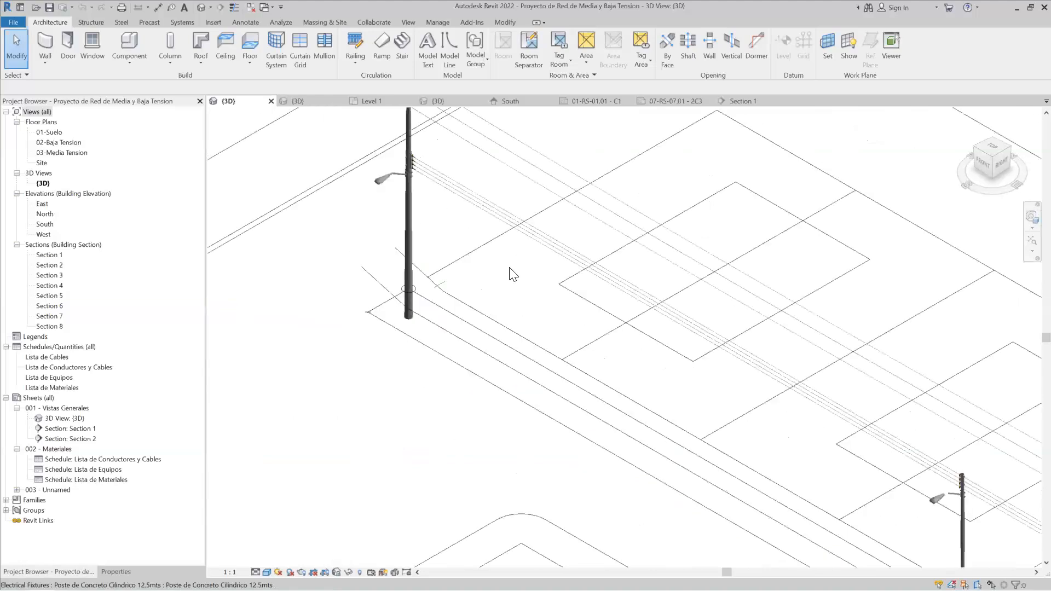
Step: Examine the transformer pole in the row, including its cutouts, bushings, terminal connectors and connecting cables
scroll(510, 274, down, 3)
scroll(780, 395, down, 3)
click(785, 401)
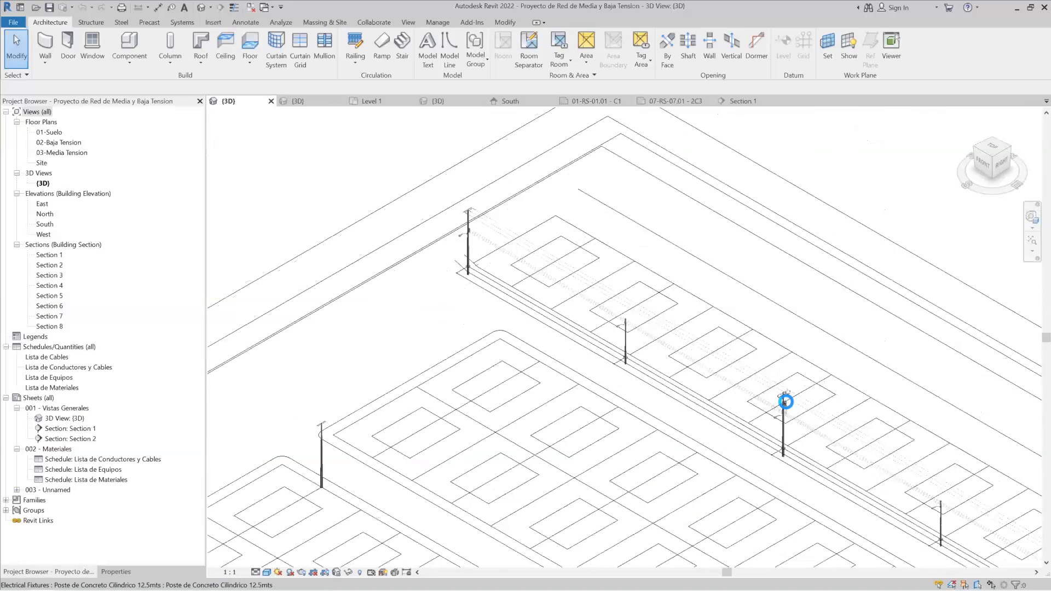
scroll(786, 402, up, 5)
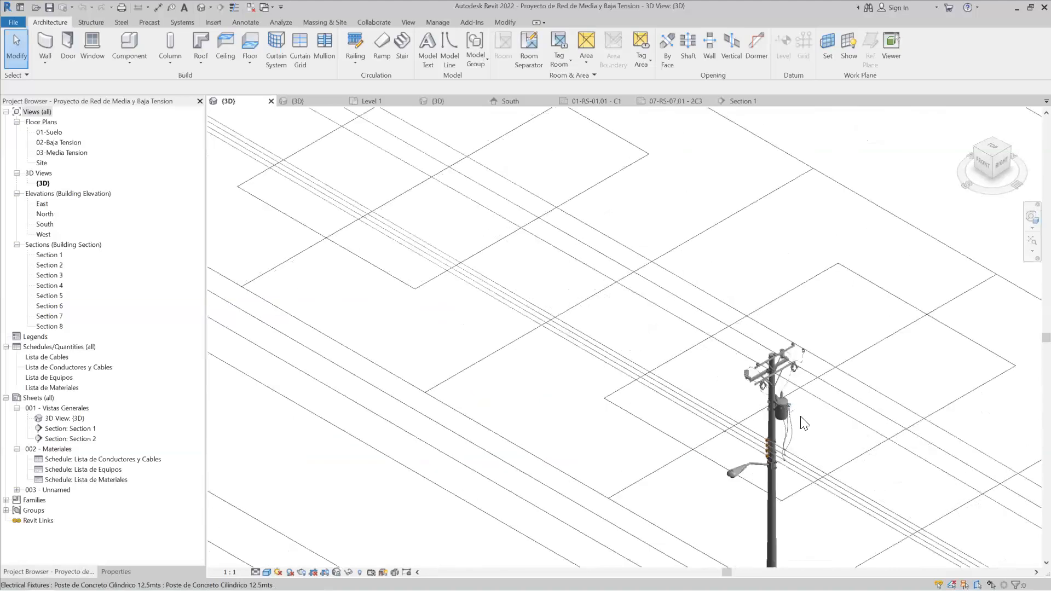
scroll(803, 423, up, 2)
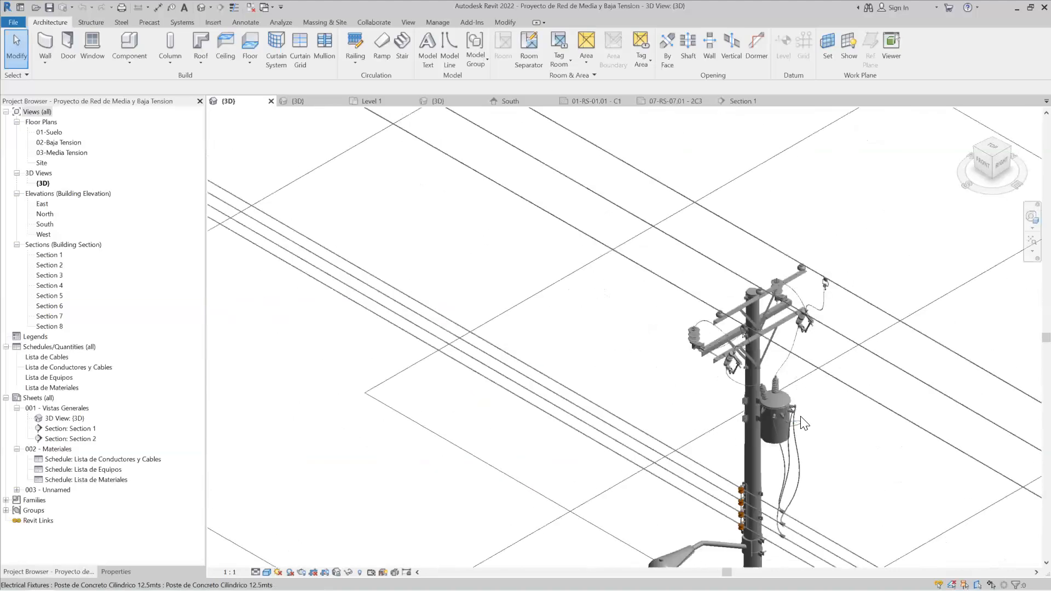
scroll(843, 423, up, 1)
scroll(843, 423, up, 2)
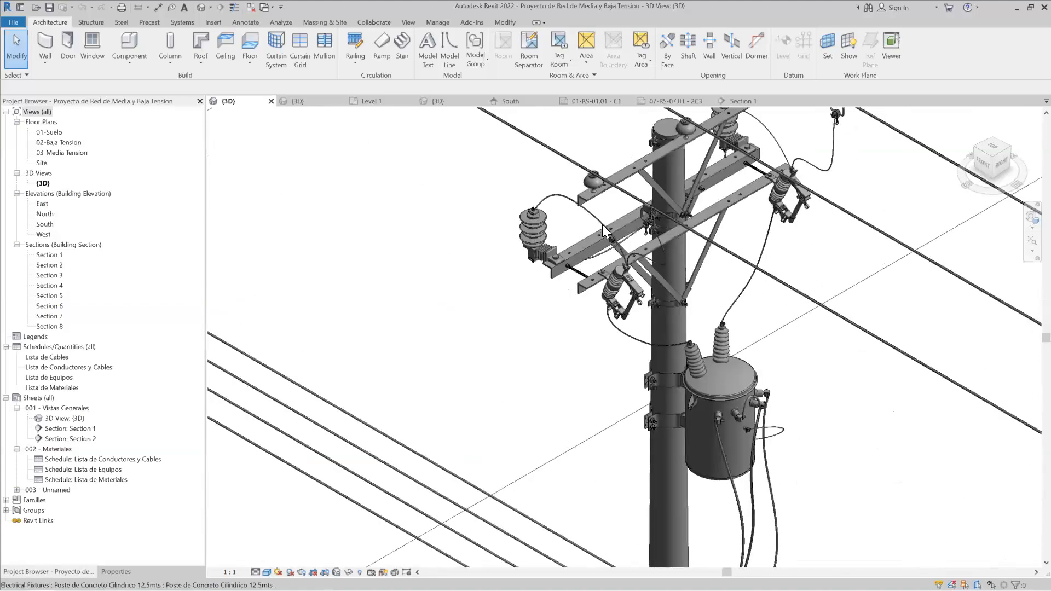
scroll(776, 455, up, 1)
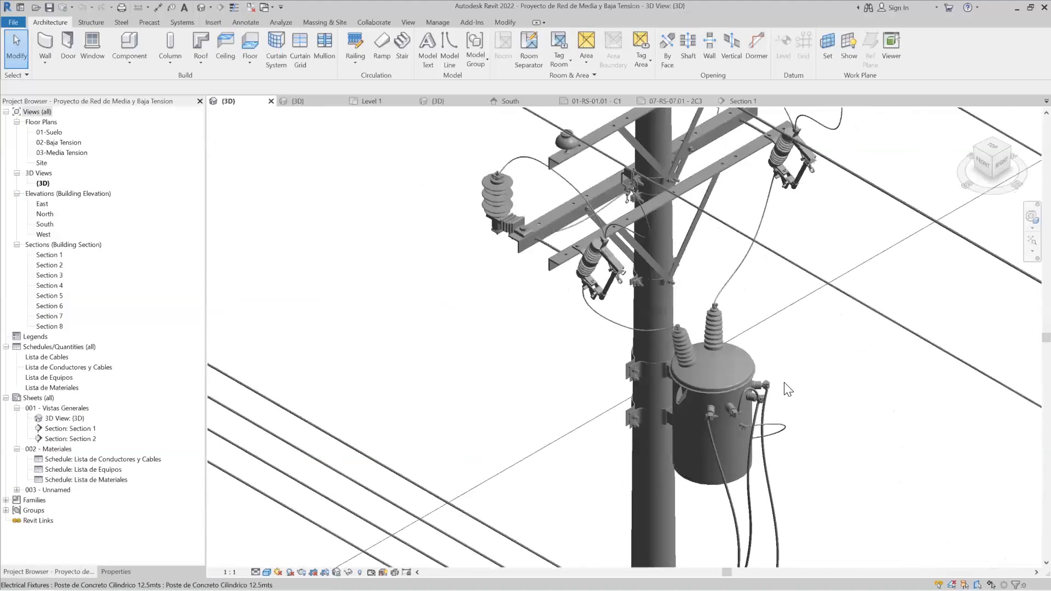
scroll(787, 389, up, 3)
scroll(787, 389, up, 2)
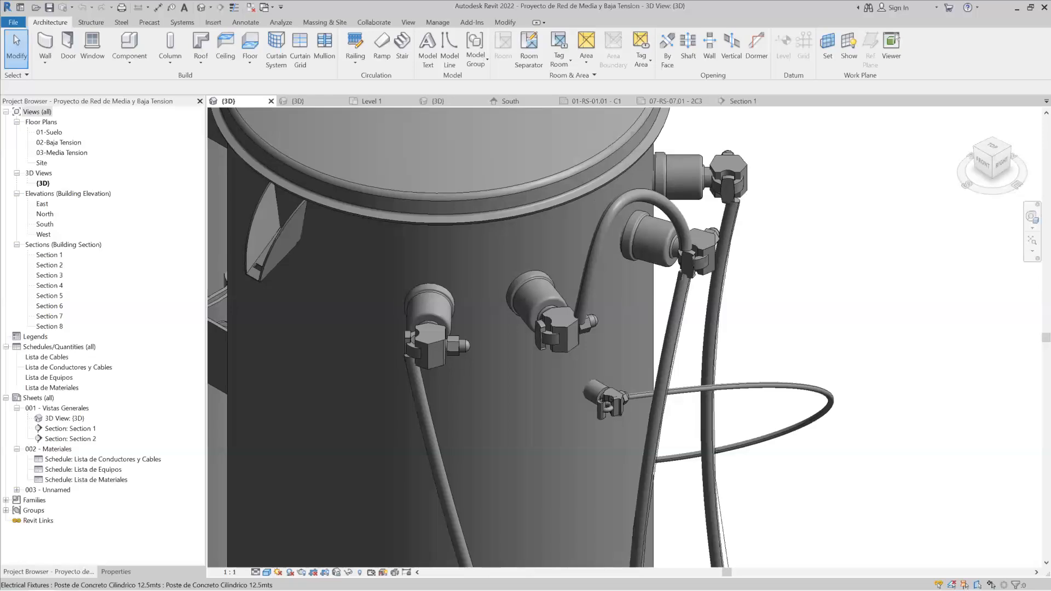
Step: Examine the transformer pole's full assembly, focusing on the crossarms, threaded rod, fuse cutout and surge arrester near the pole top
scroll(400, 321, down, 3)
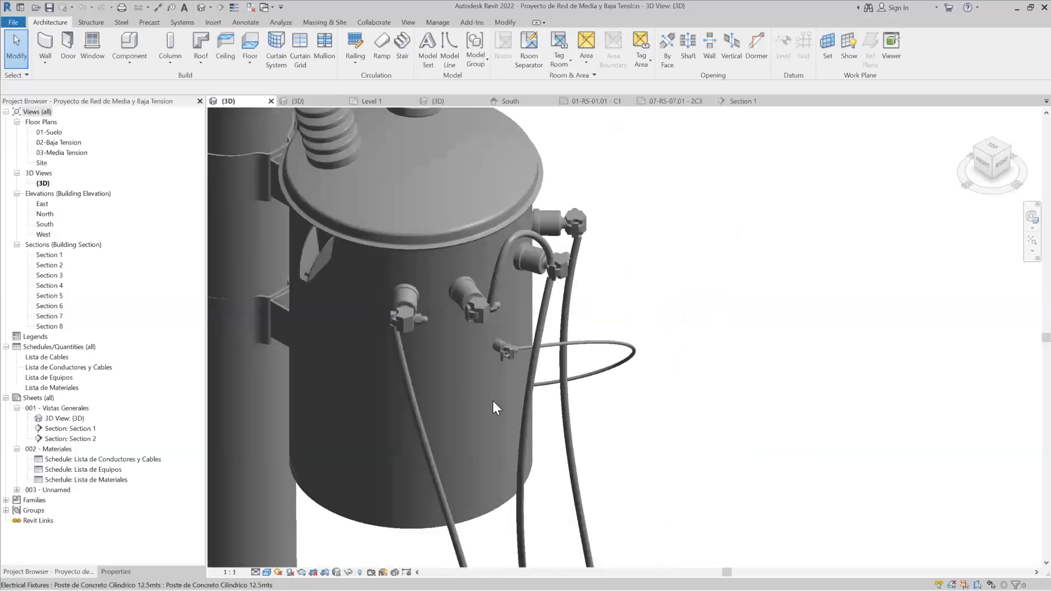
scroll(493, 401, down, 5)
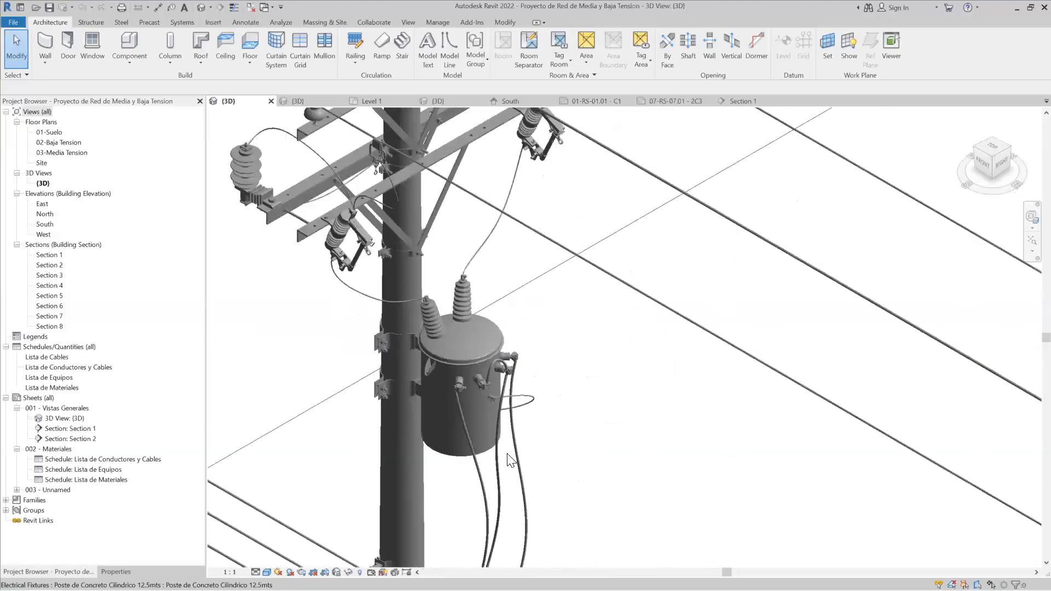
scroll(510, 459, down, 2)
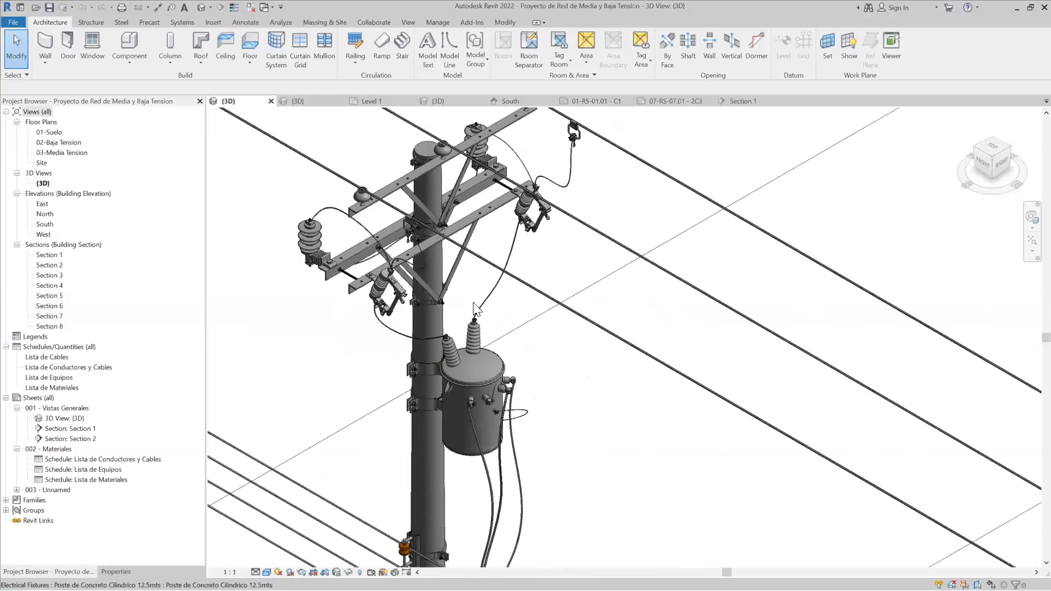
scroll(443, 218, down, 3)
scroll(415, 199, up, 1)
scroll(353, 229, up, 5)
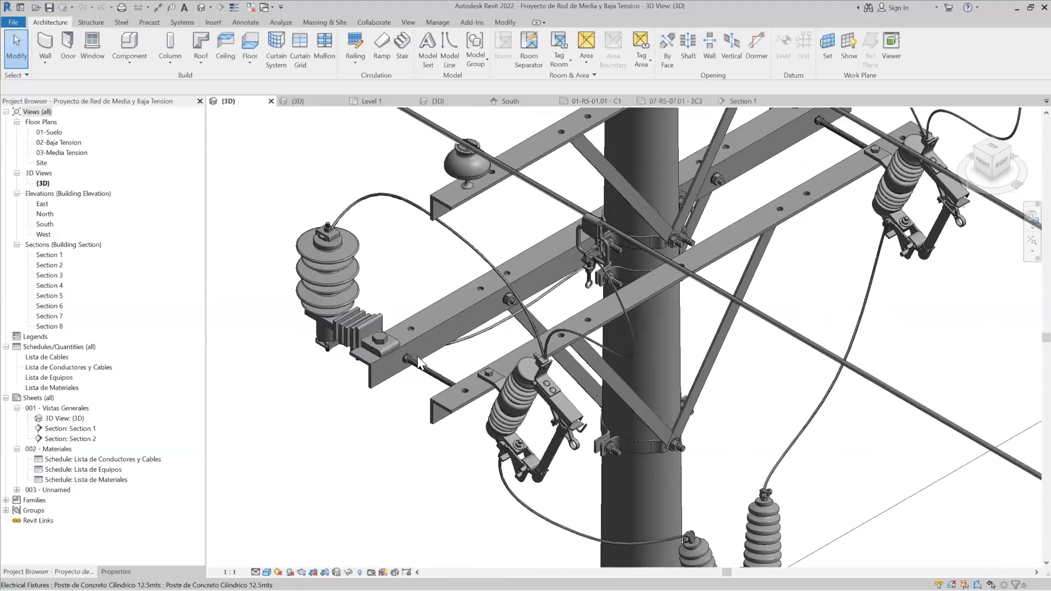
scroll(417, 356, up, 4)
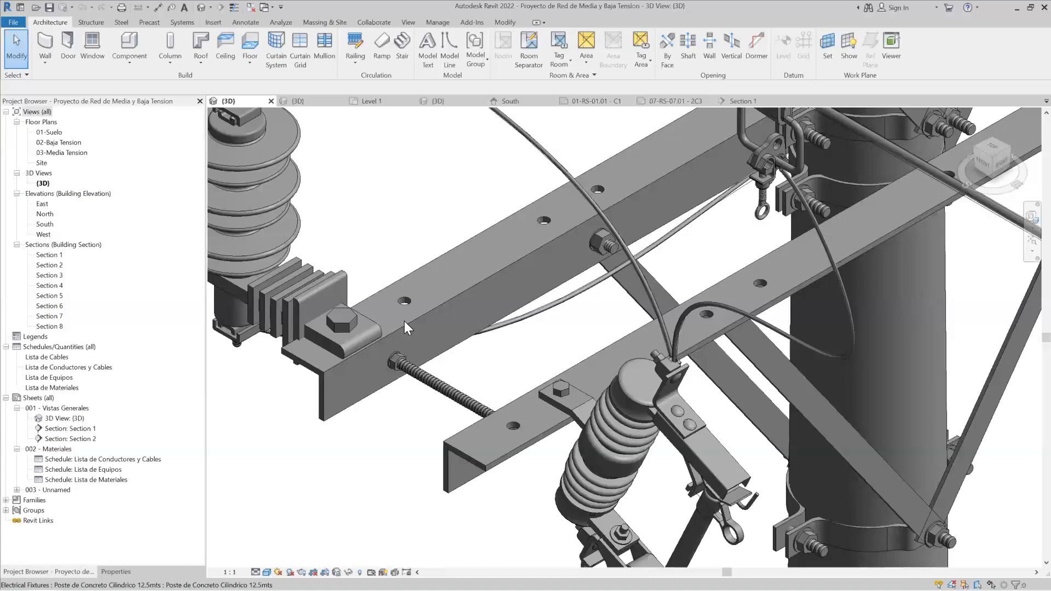
scroll(405, 322, down, 3)
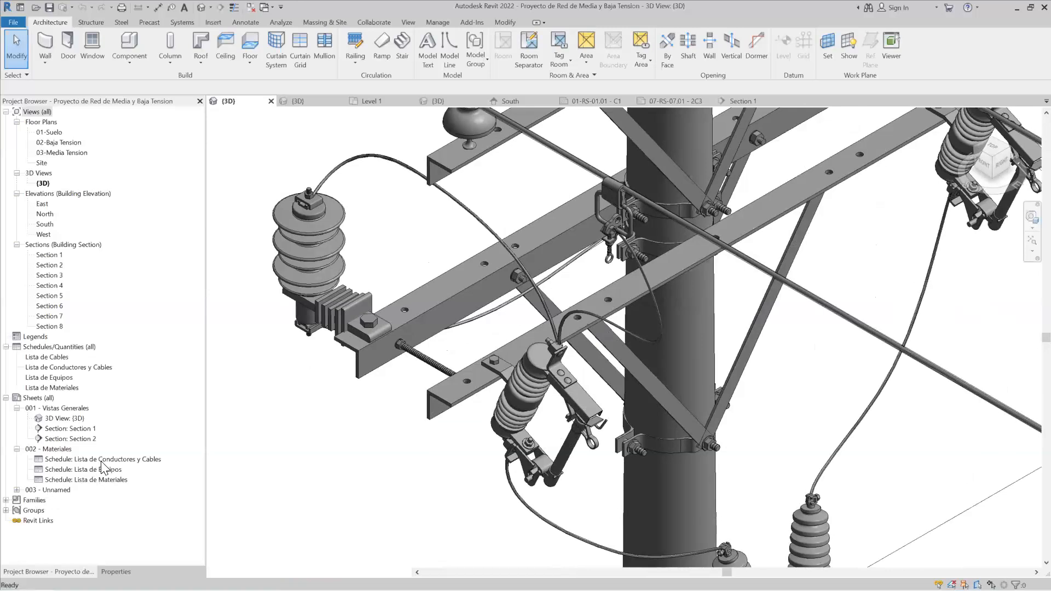
Step: Open the Lista de Conductores y Cables schedule and highlight its first Cable THHN 2.0 5P entry in the model
double_click(101, 459)
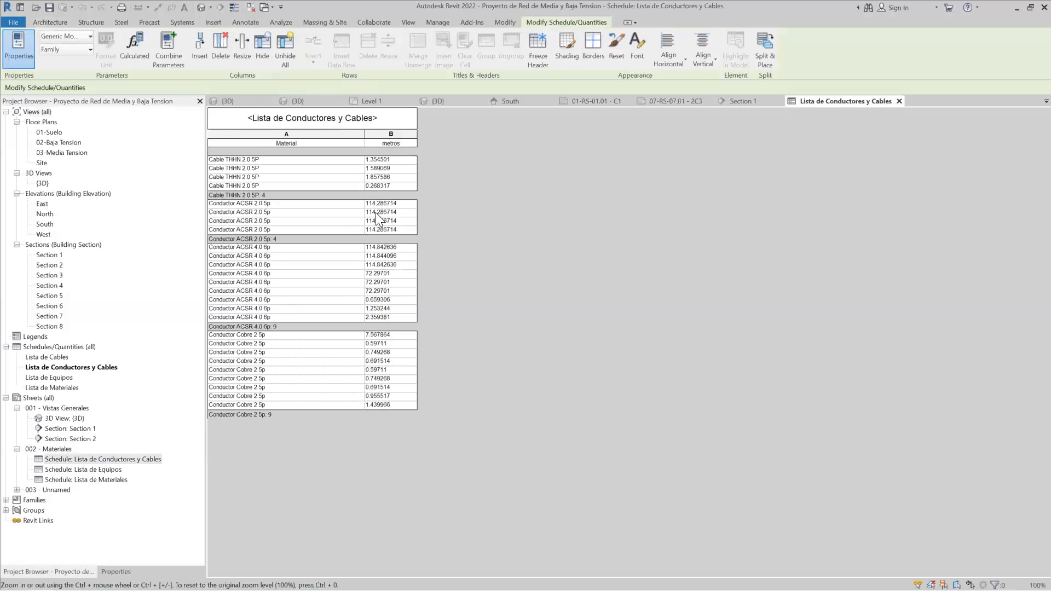
click(398, 162)
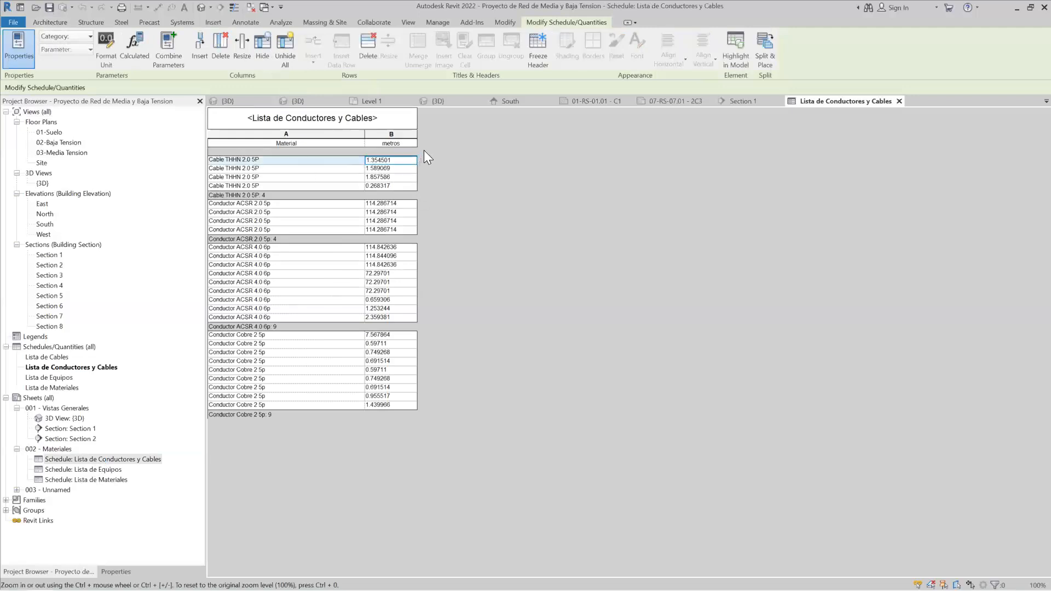
click(734, 44)
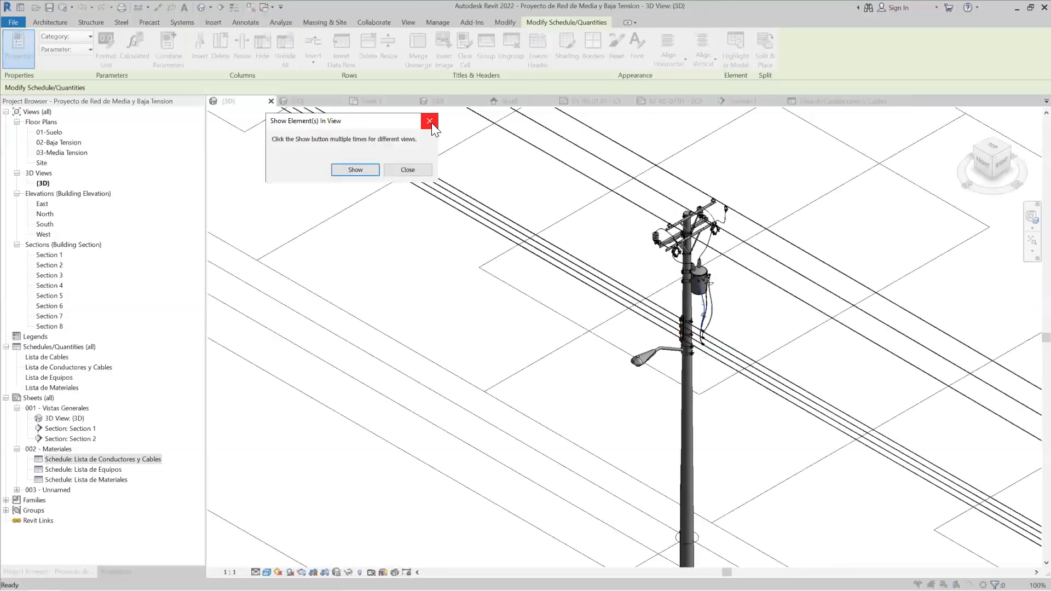
Step: Show the highlighted cable in successive views, including closed ones, through to the North elevation, and dismiss the Show Element(s) In View dialog
click(369, 170)
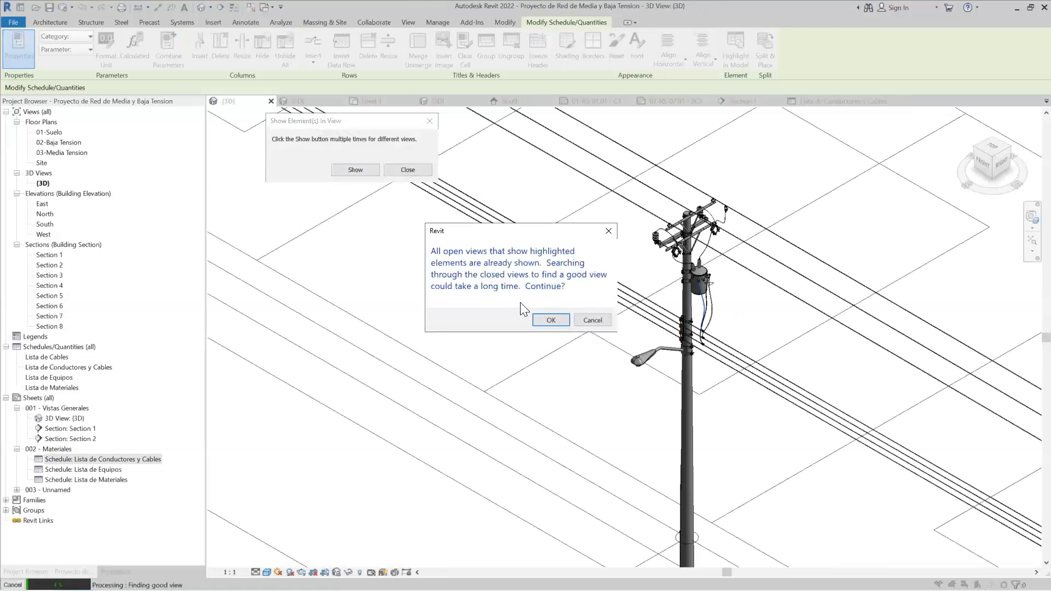
click(544, 318)
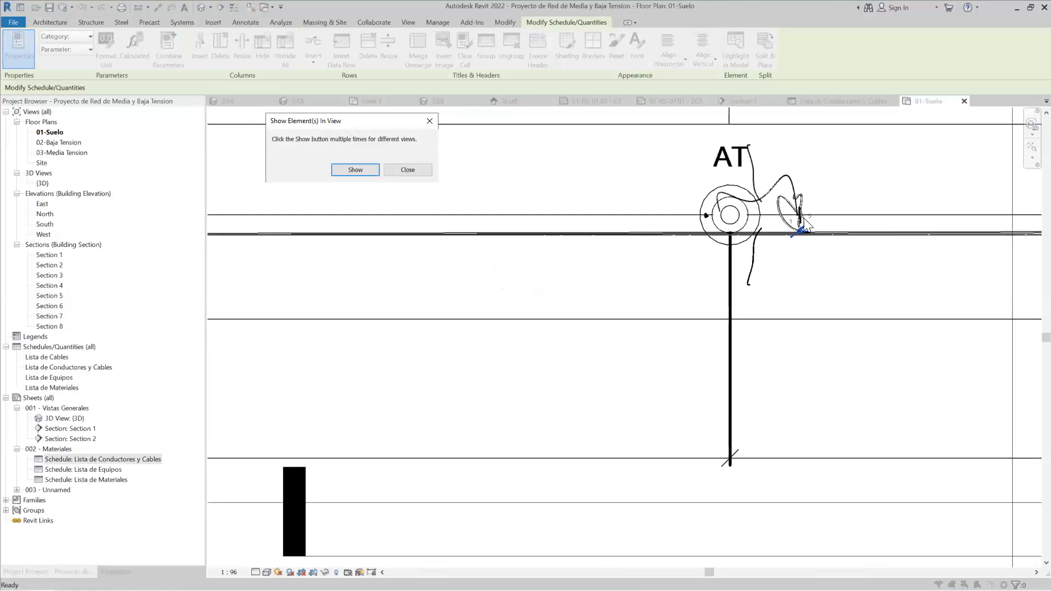
click(355, 170)
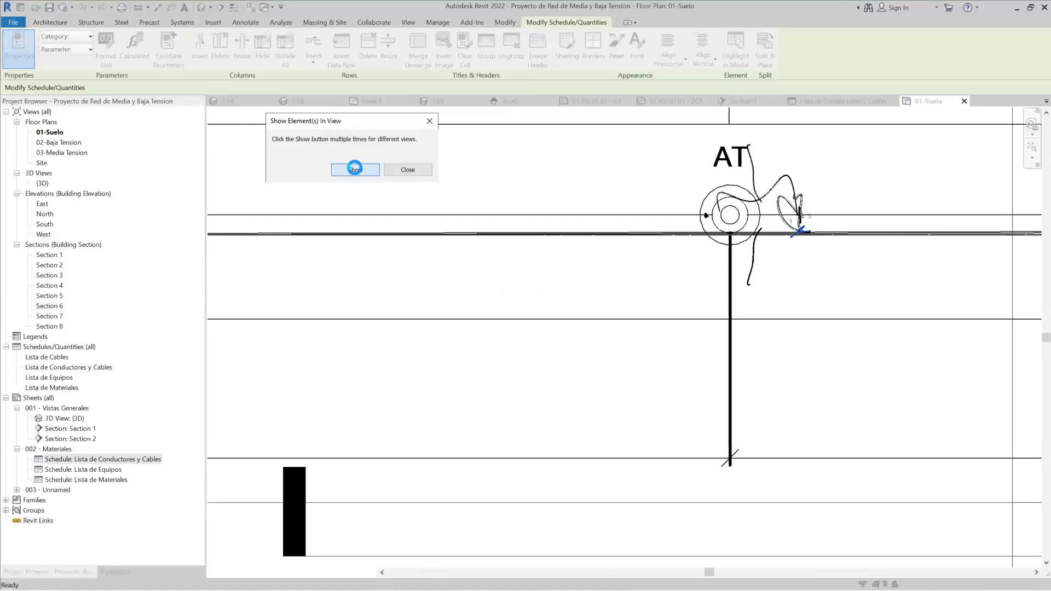
click(355, 170)
click(355, 170)
click(356, 170)
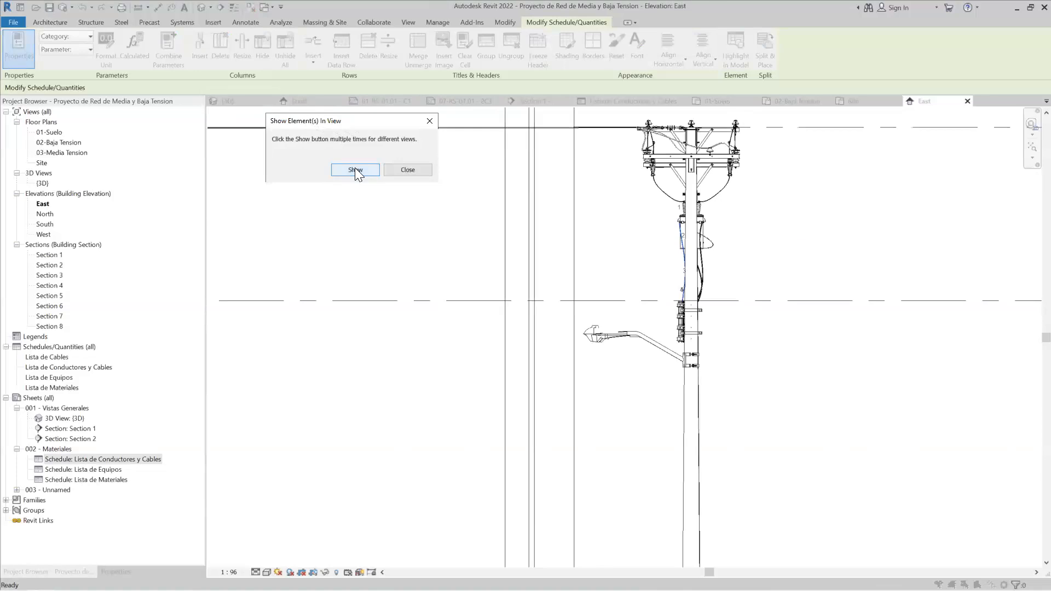
click(355, 169)
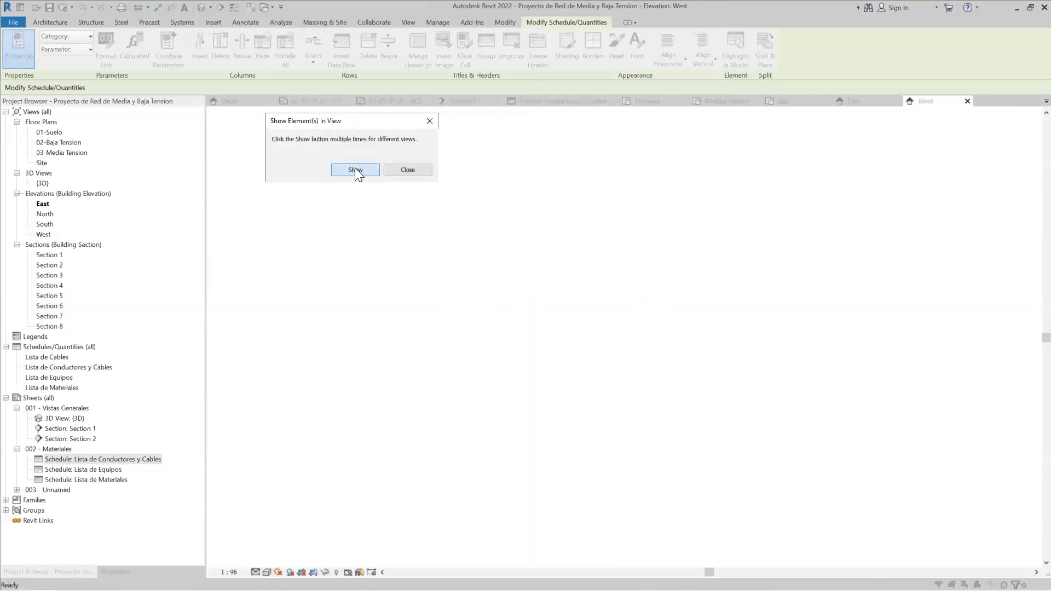
click(355, 170)
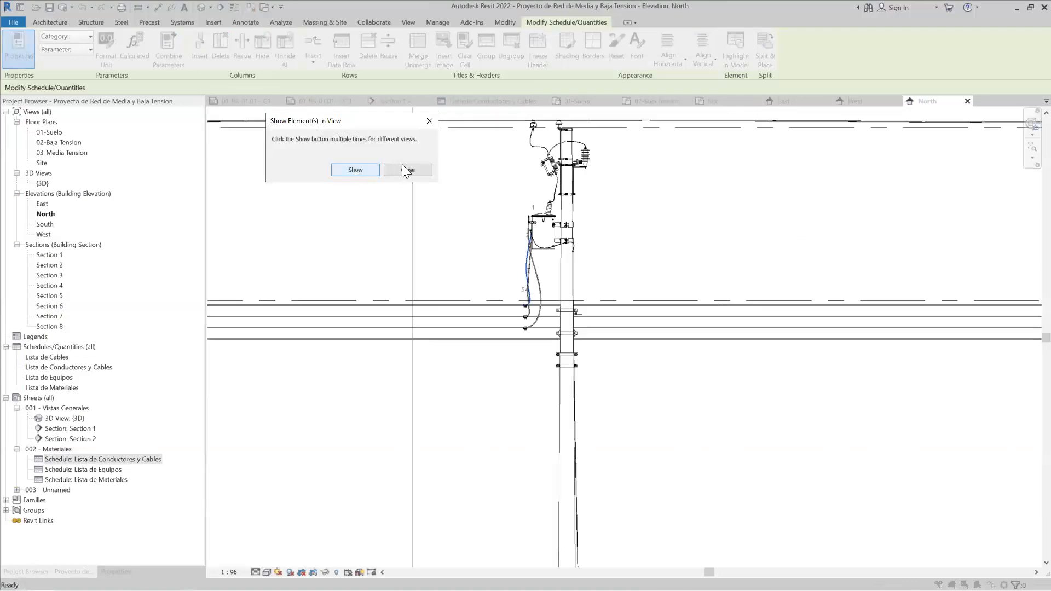
click(434, 122)
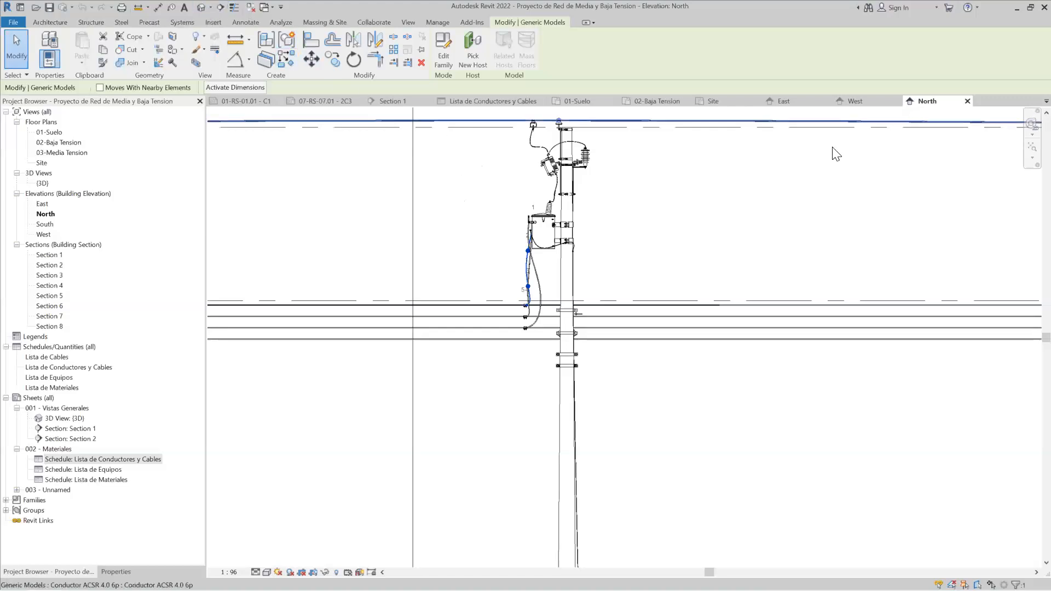
Step: Close the North, West, East, Site, 02-Baja Tension and 01-Suelo views
click(967, 102)
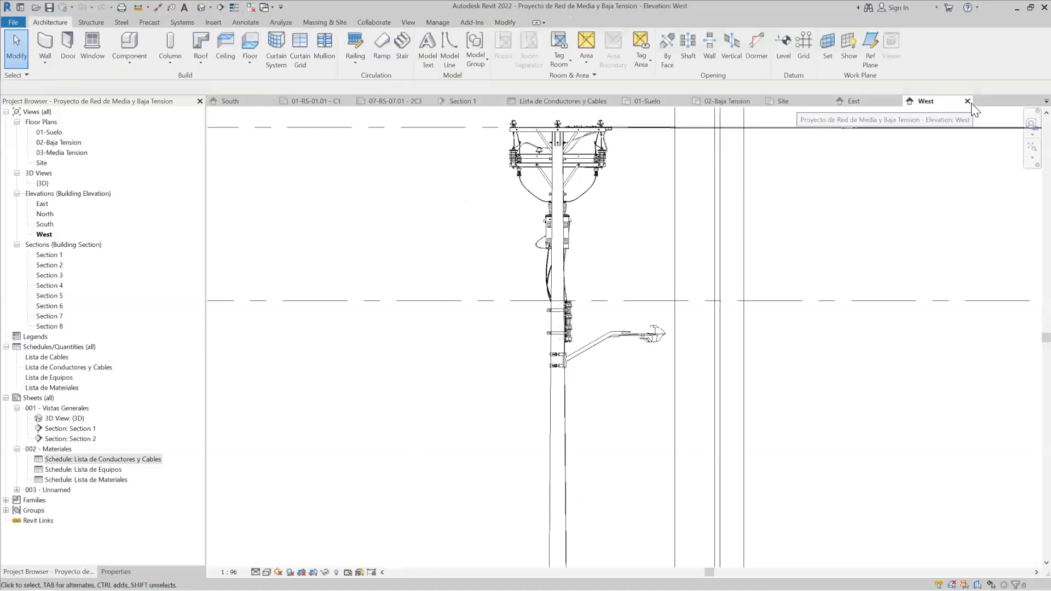
click(967, 102)
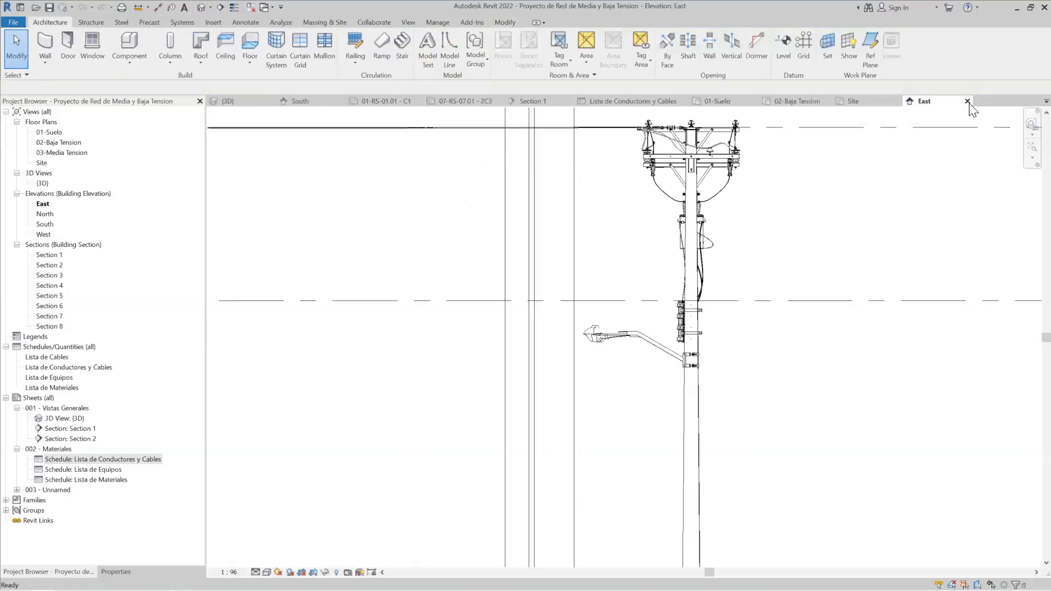
click(967, 102)
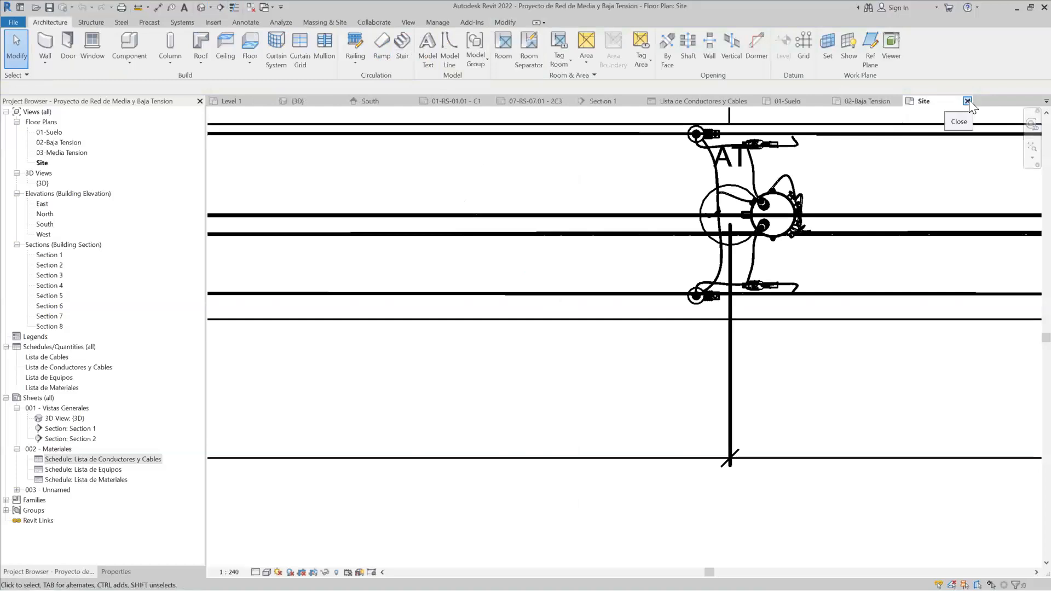
click(967, 101)
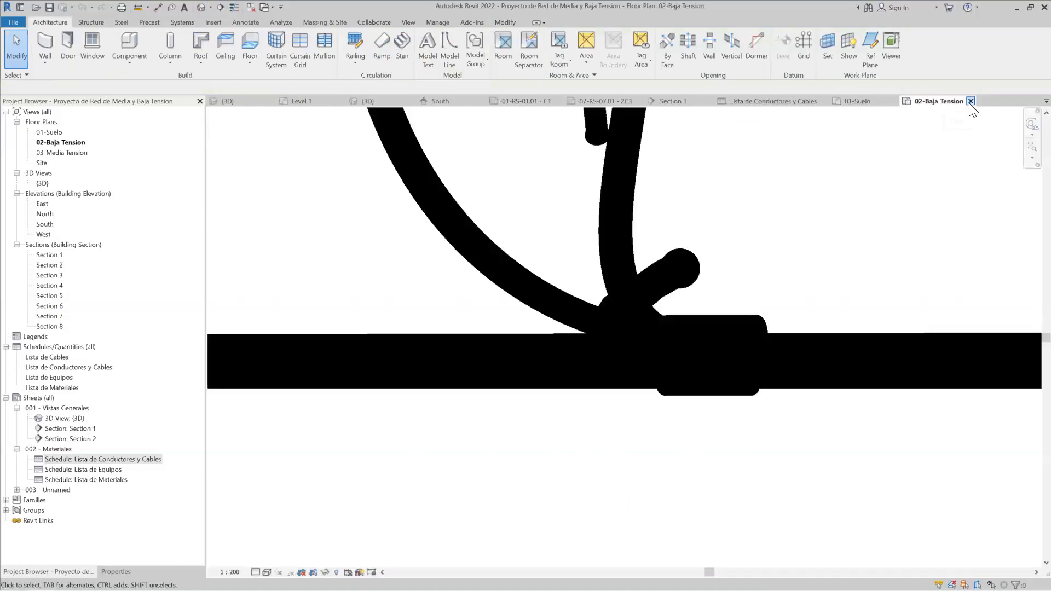
click(970, 102)
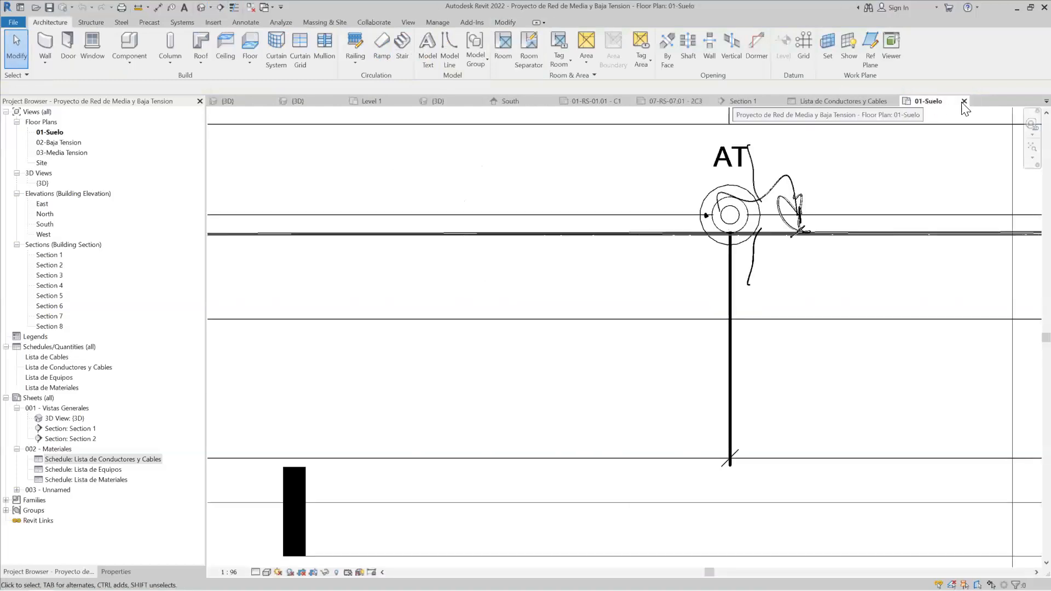
click(963, 102)
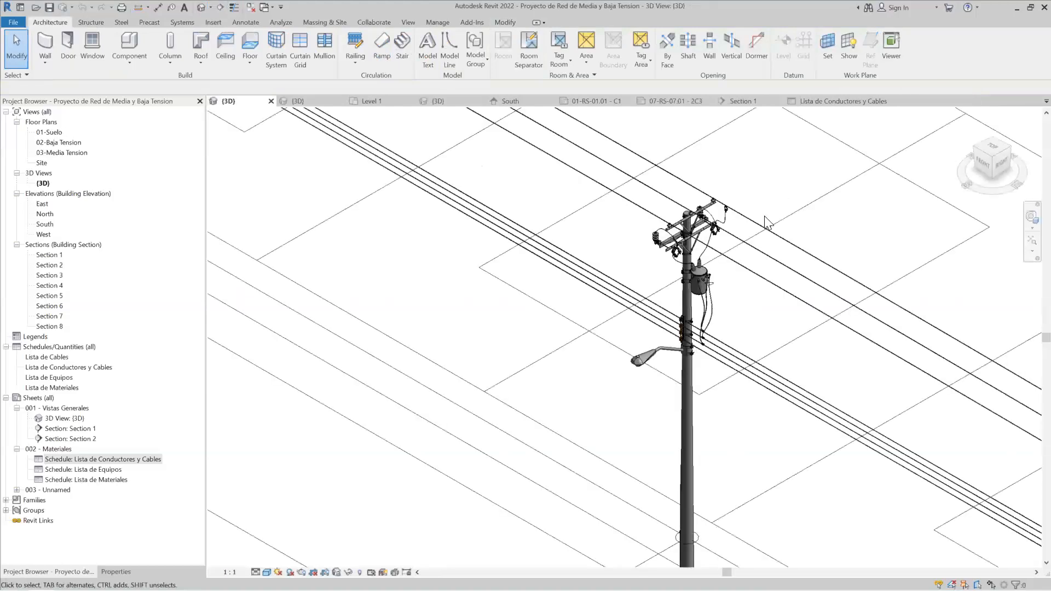
Step: Return to the conductor and cable schedule and highlight the 0.659306 m Conductor ACSR 4.0 6p entry in the model
click(849, 102)
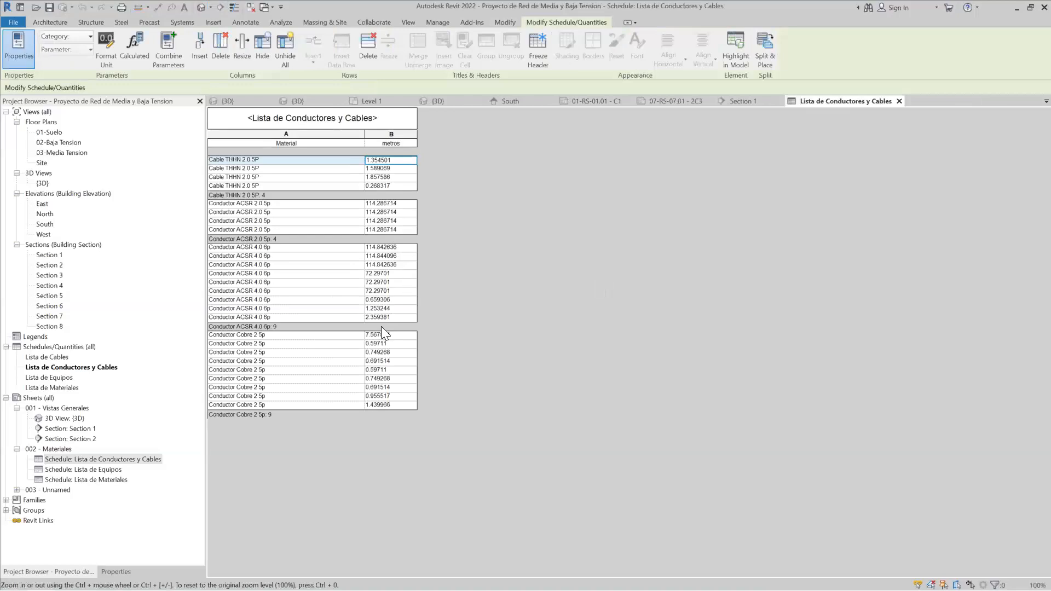
click(404, 301)
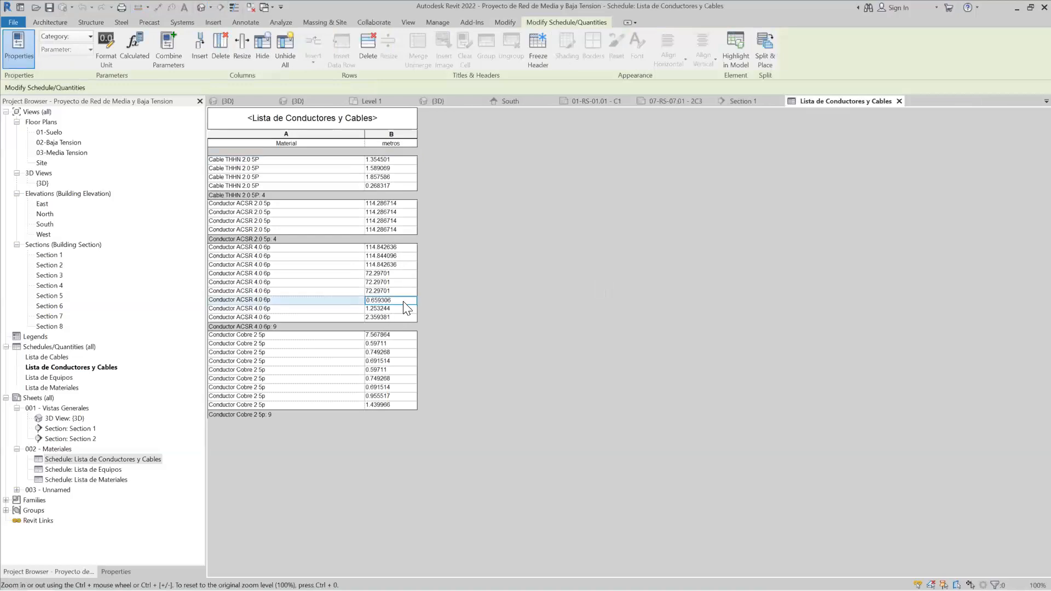
click(736, 59)
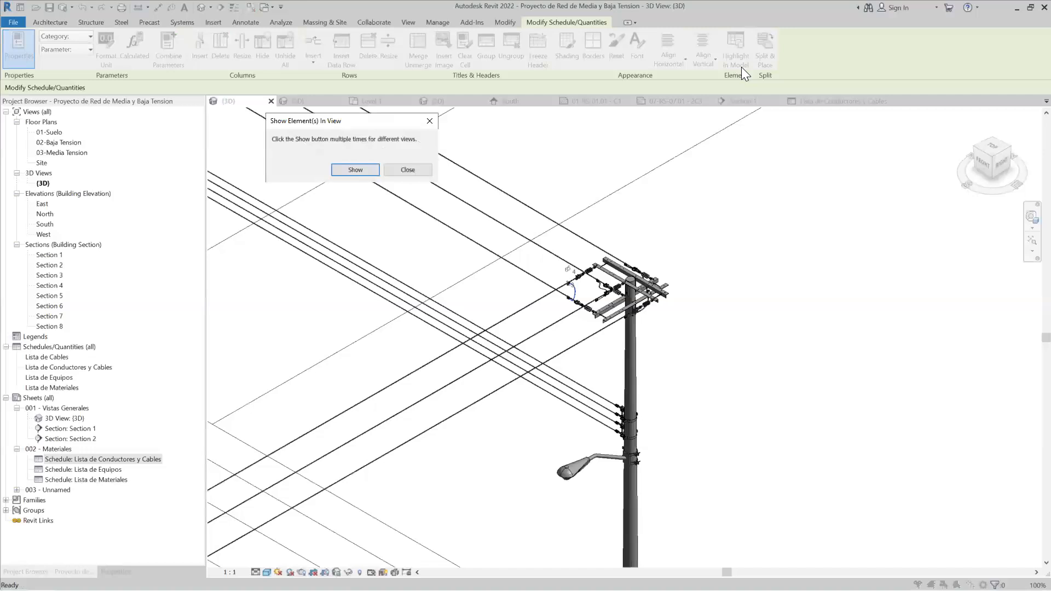
click(429, 121)
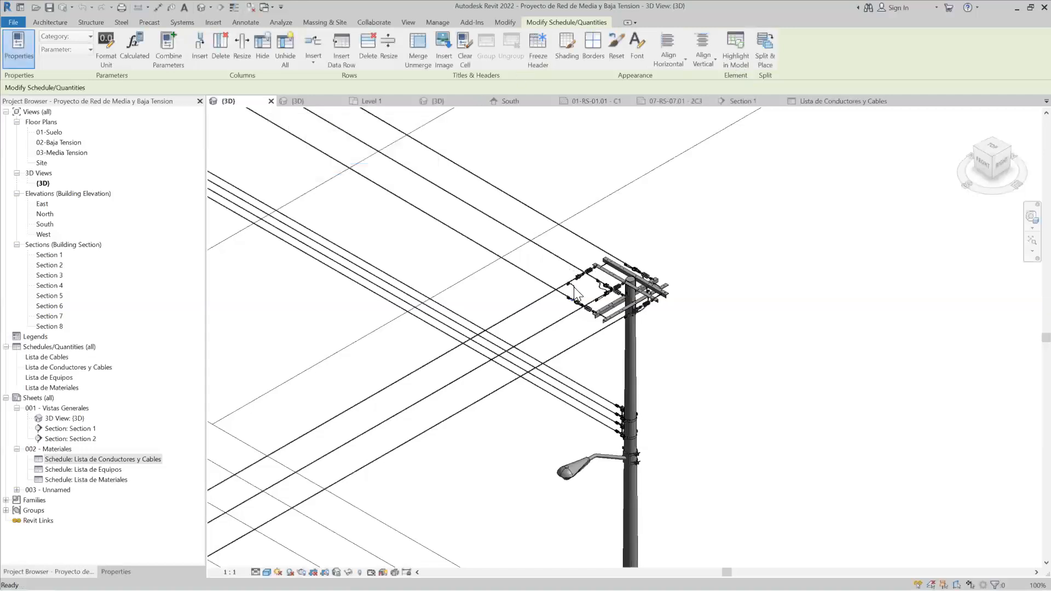
Step: Select the jumper conductor linking the two lines at the corner pole and examine it with the surrounding crossarms and insulators
scroll(574, 286, up, 2)
scroll(574, 287, up, 5)
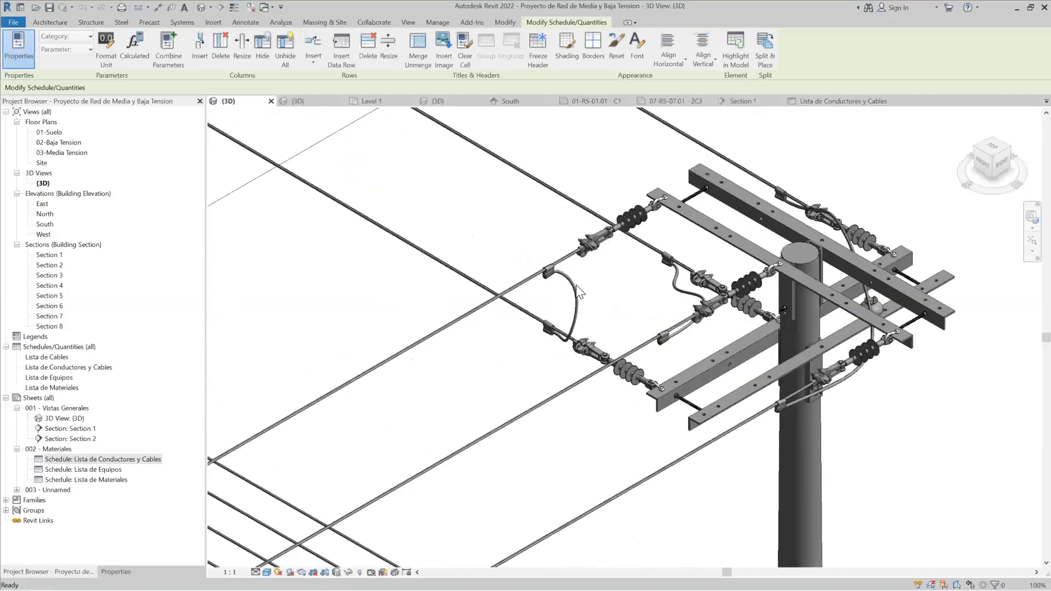
scroll(571, 285, up, 1)
click(572, 285)
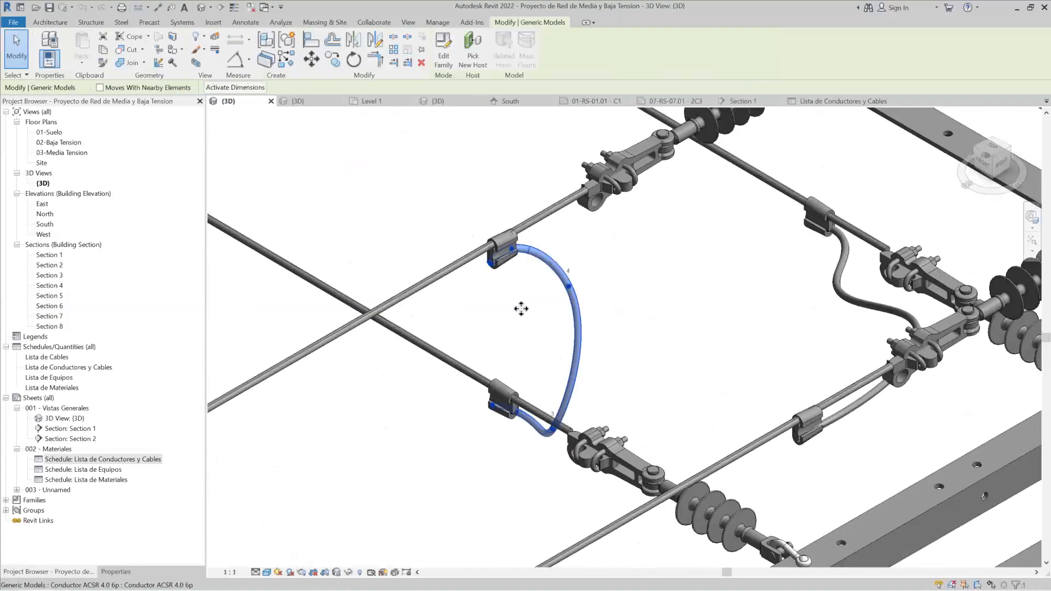
scroll(495, 330, down, 5)
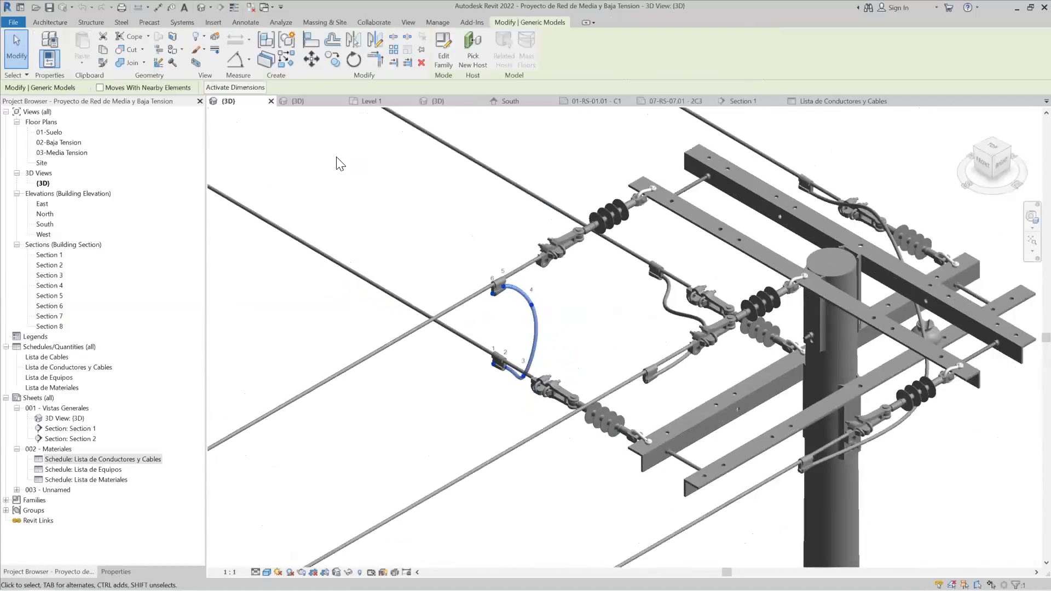
Step: Open the Lista de Equipos schedule and review the quantities of the cutouts, surge arresters, substation platform and both transformers
click(102, 480)
double_click(99, 472)
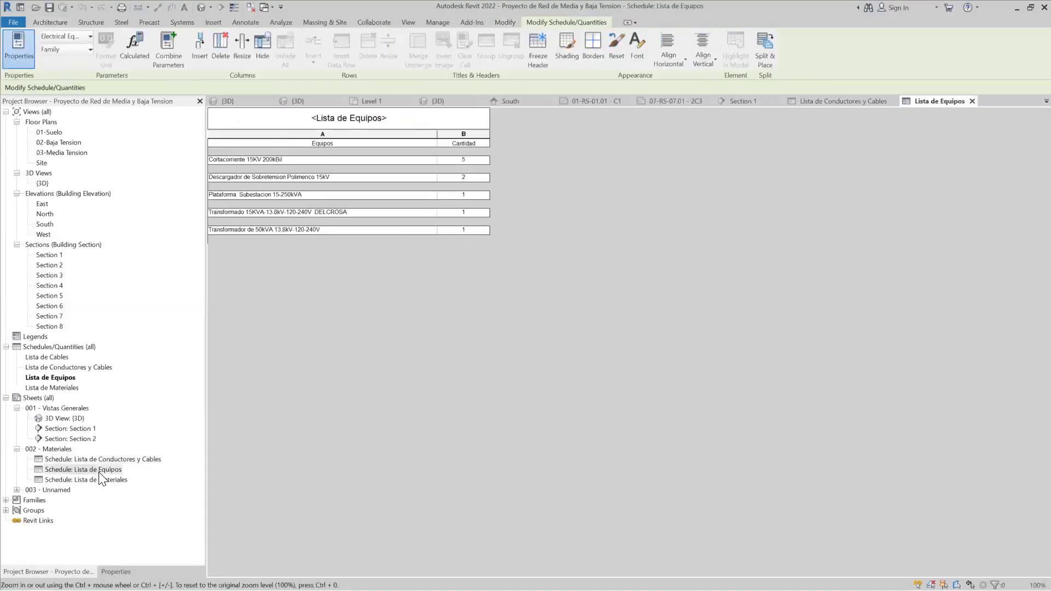
click(481, 161)
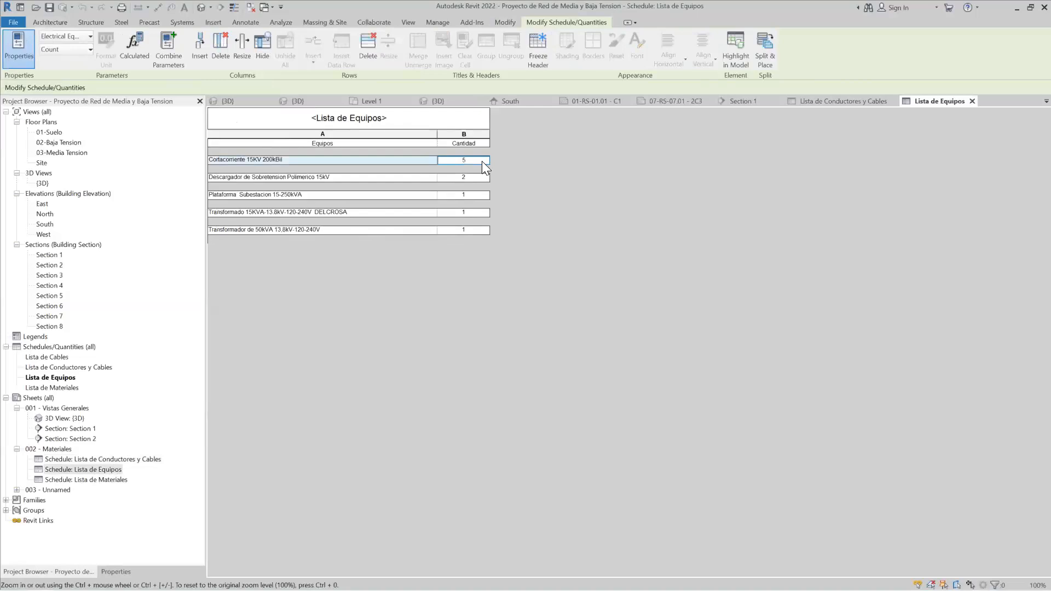
click(474, 176)
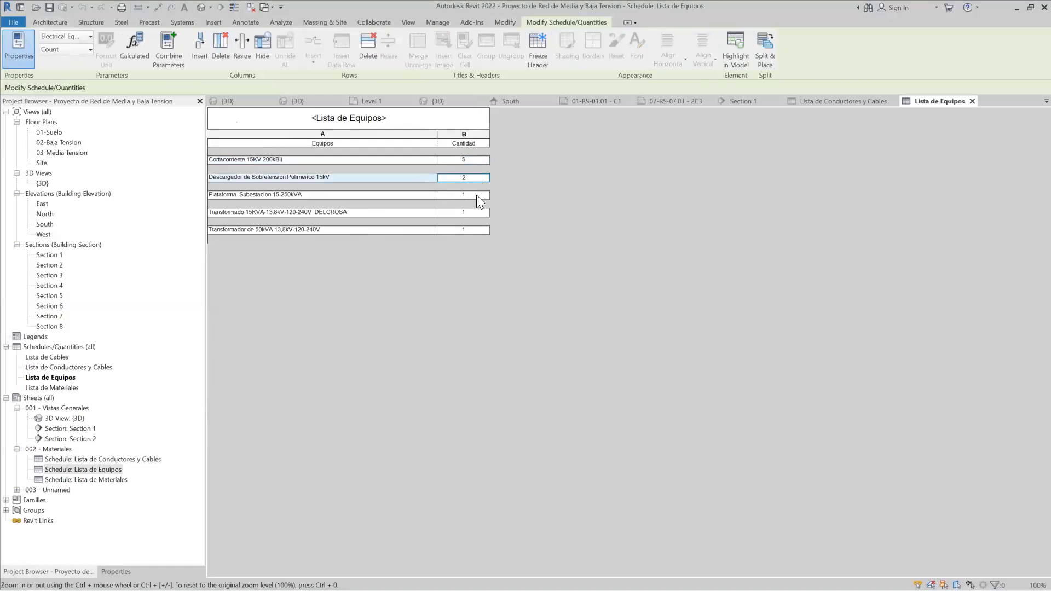
click(476, 195)
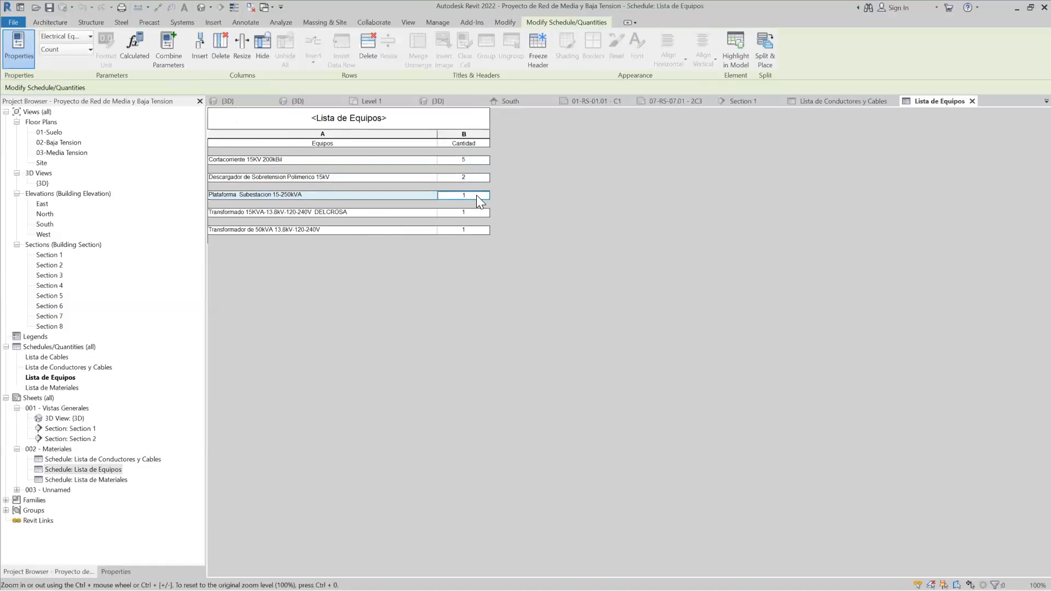
click(481, 214)
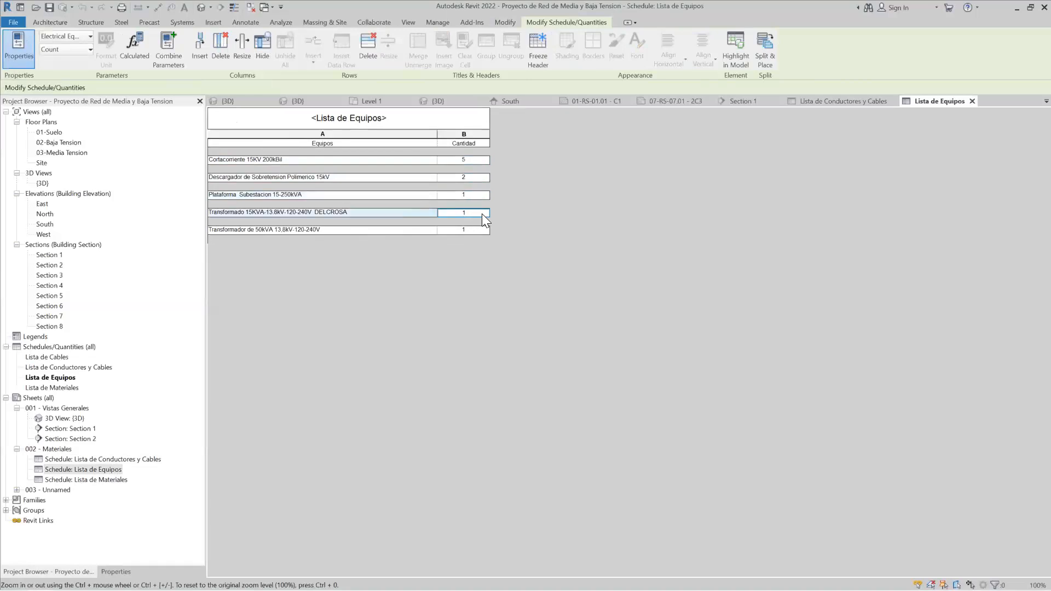
click(476, 229)
click(476, 212)
Step: Open the Lista de Materiales schedule and review the quantities of its clamps and insulators
click(107, 486)
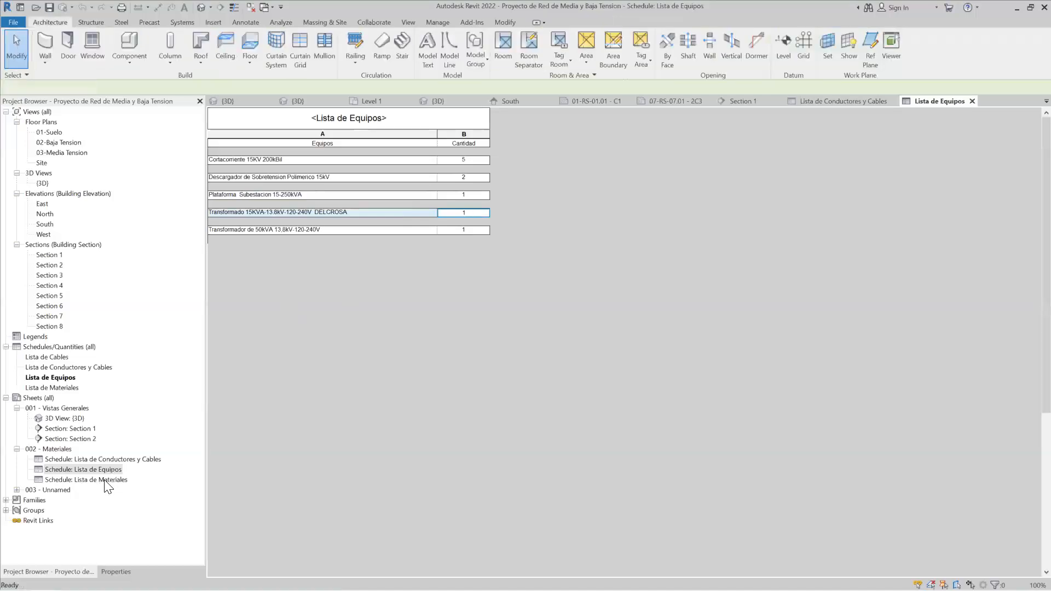
double_click(104, 480)
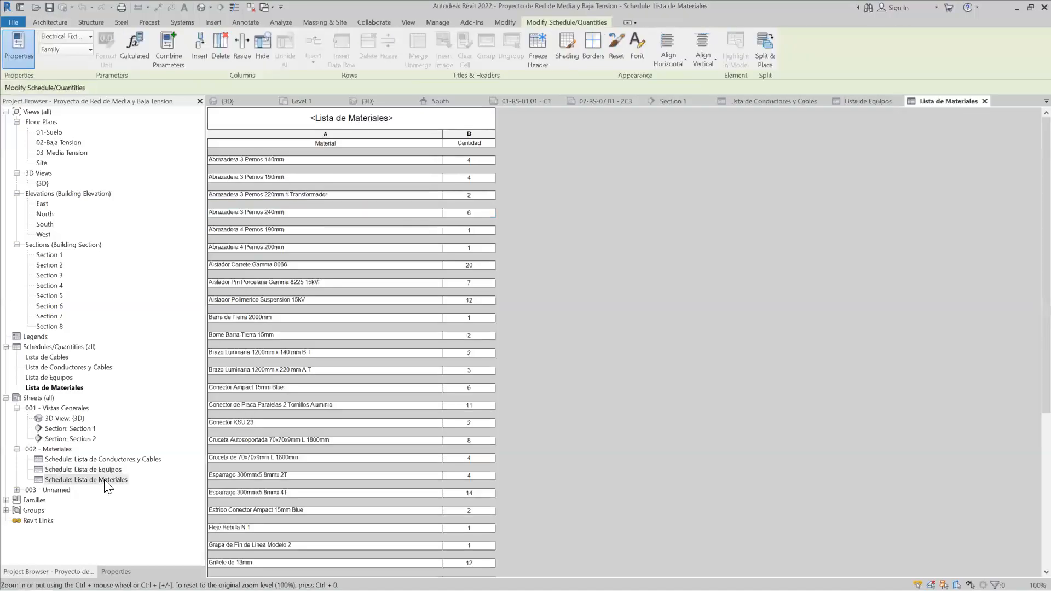
click(471, 163)
click(476, 266)
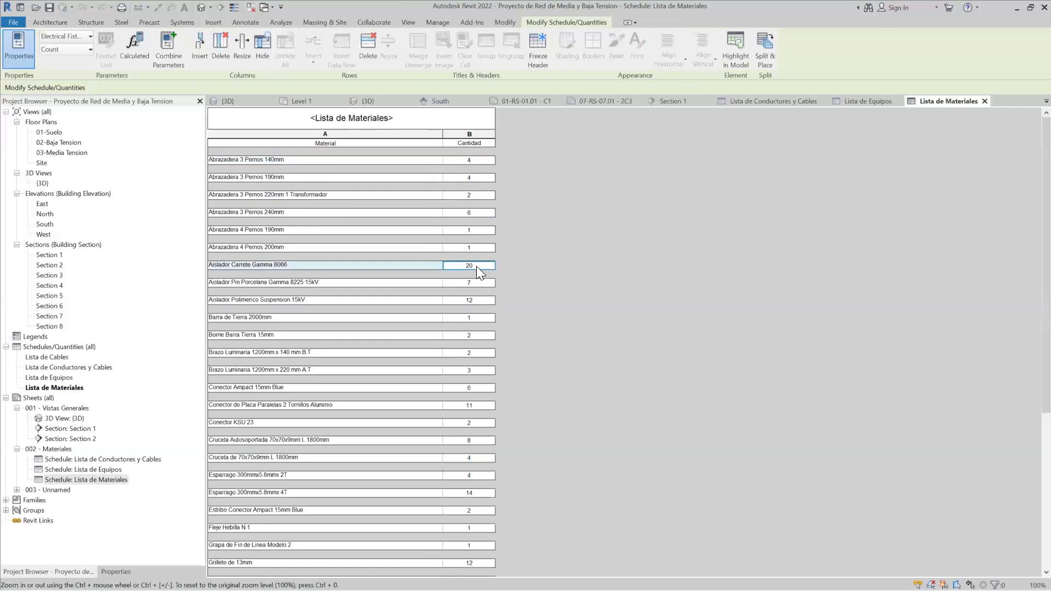
scroll(476, 266, down, 1)
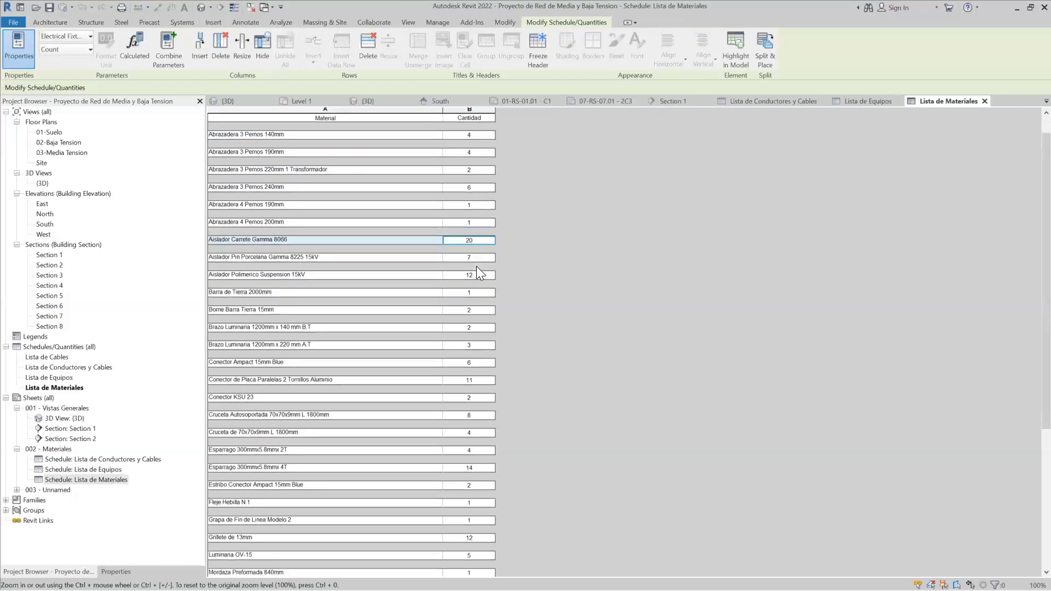
scroll(477, 266, down, 1)
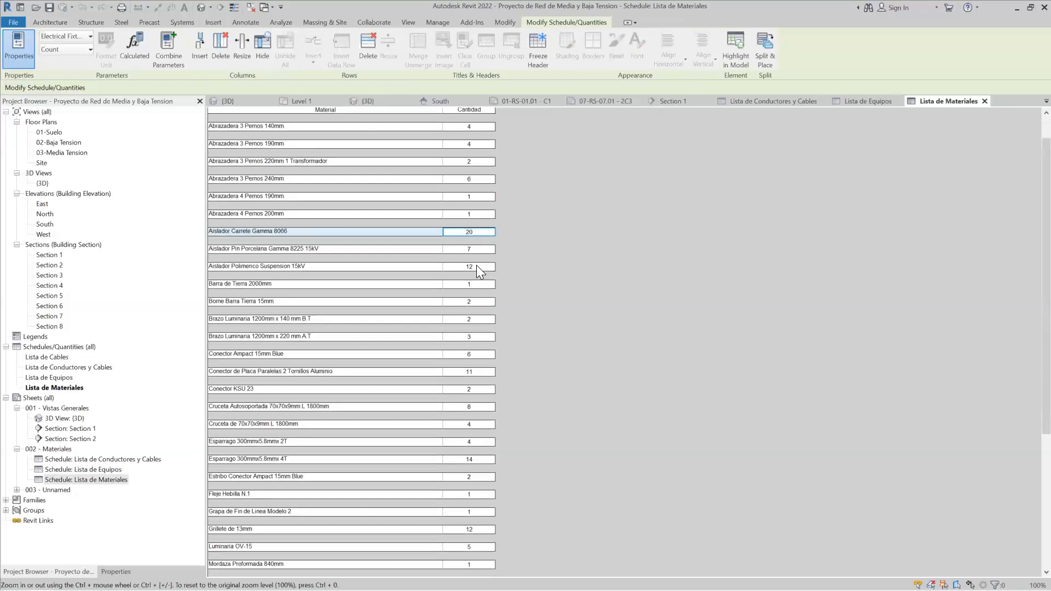
scroll(476, 265, up, 2)
click(483, 161)
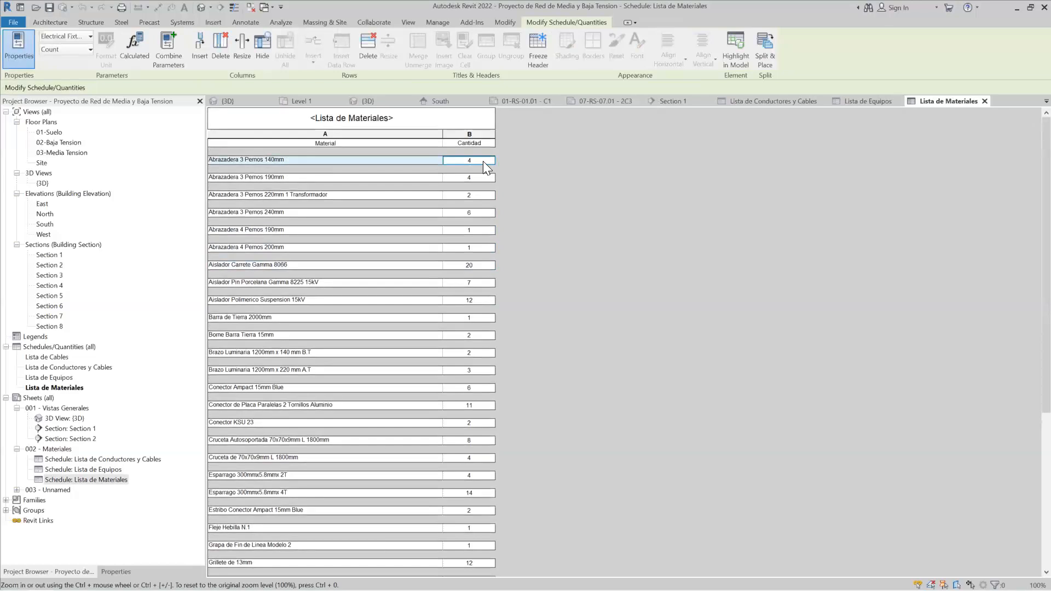
click(475, 177)
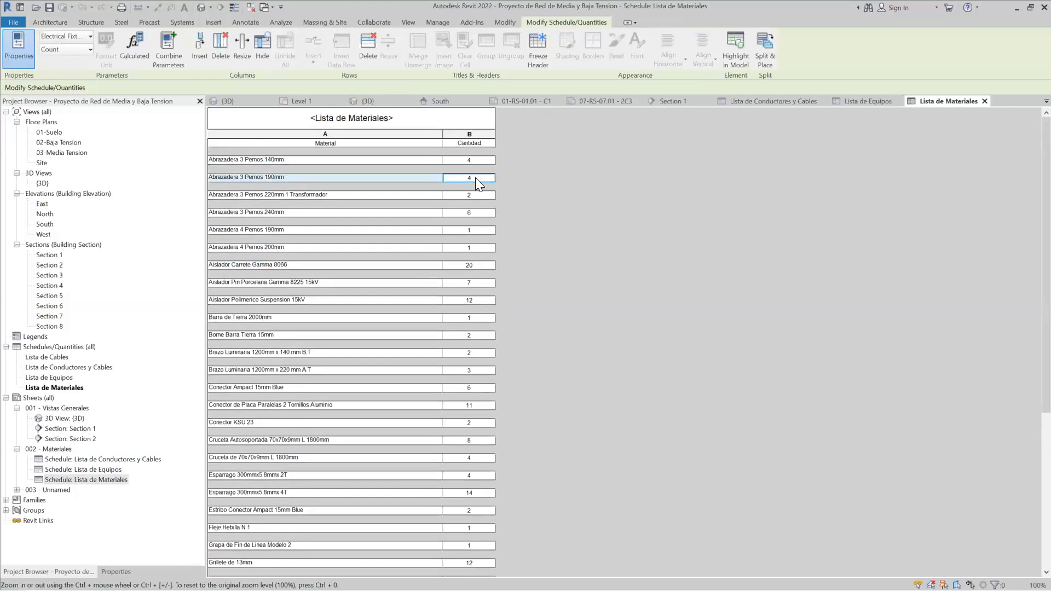
Step: Review the remaining Lista de Materiales entries down to Varilla de Armado N.2
scroll(447, 359, down, 5)
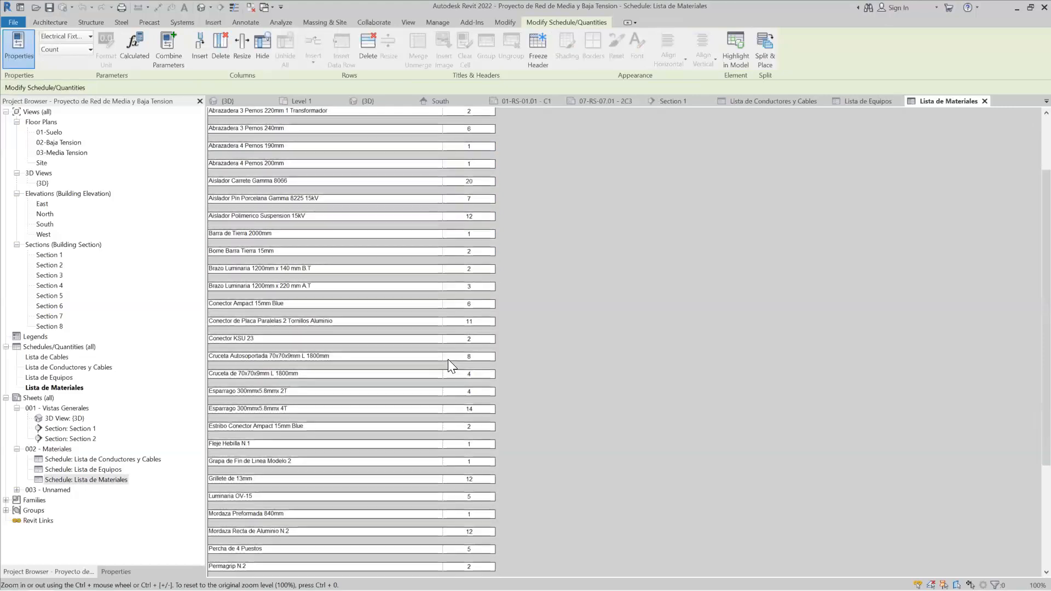
scroll(448, 365, down, 1)
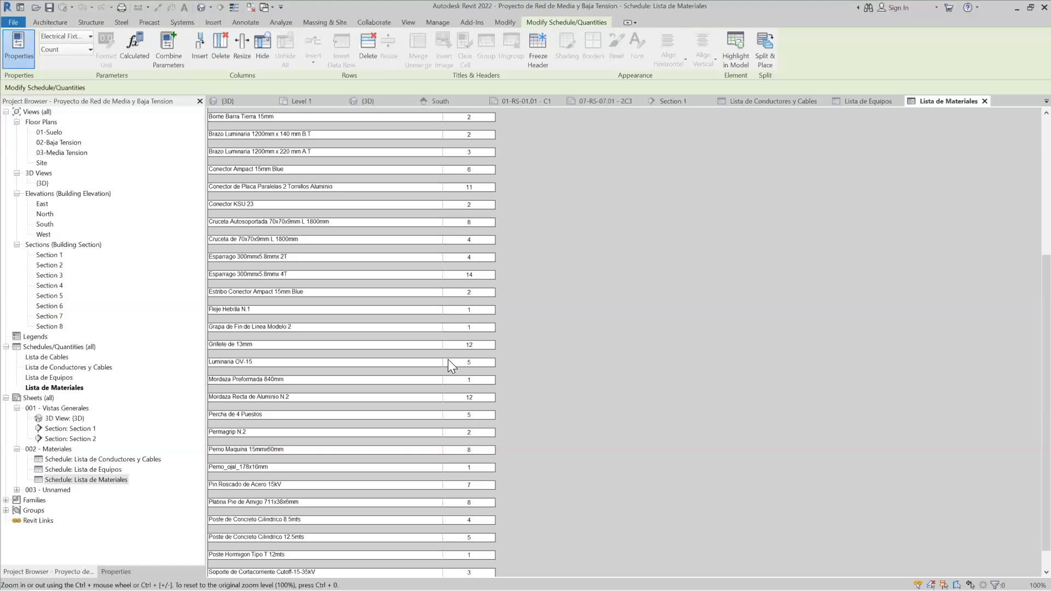
scroll(430, 387, down, 1)
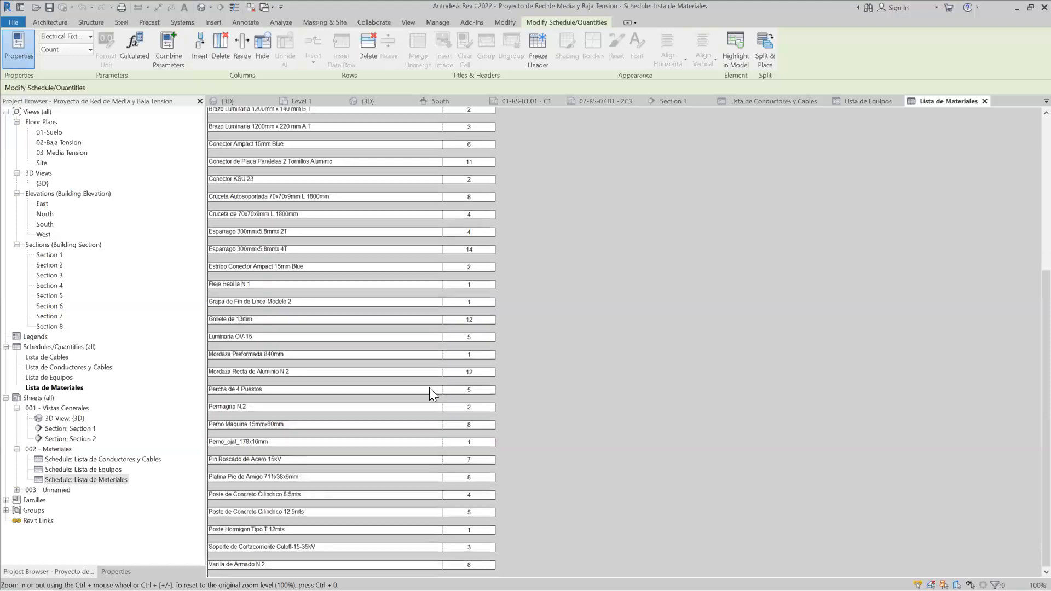
scroll(437, 465, down, 1)
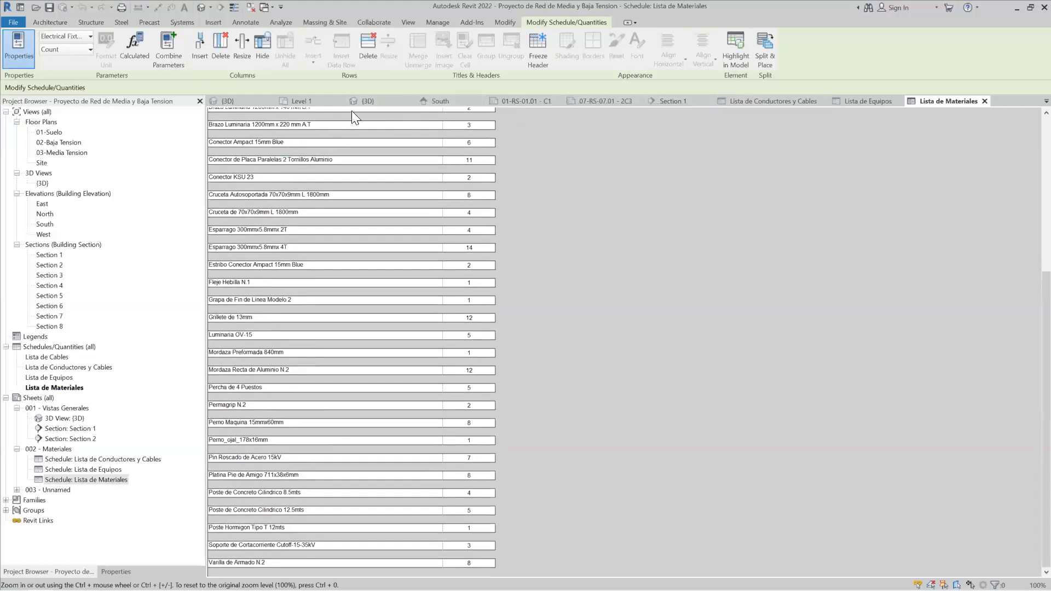
Step: Look through Project1's 3D and Level 1 views and bring up the 3D view of the Linea de Media Tension Modelo 69kV project
click(367, 101)
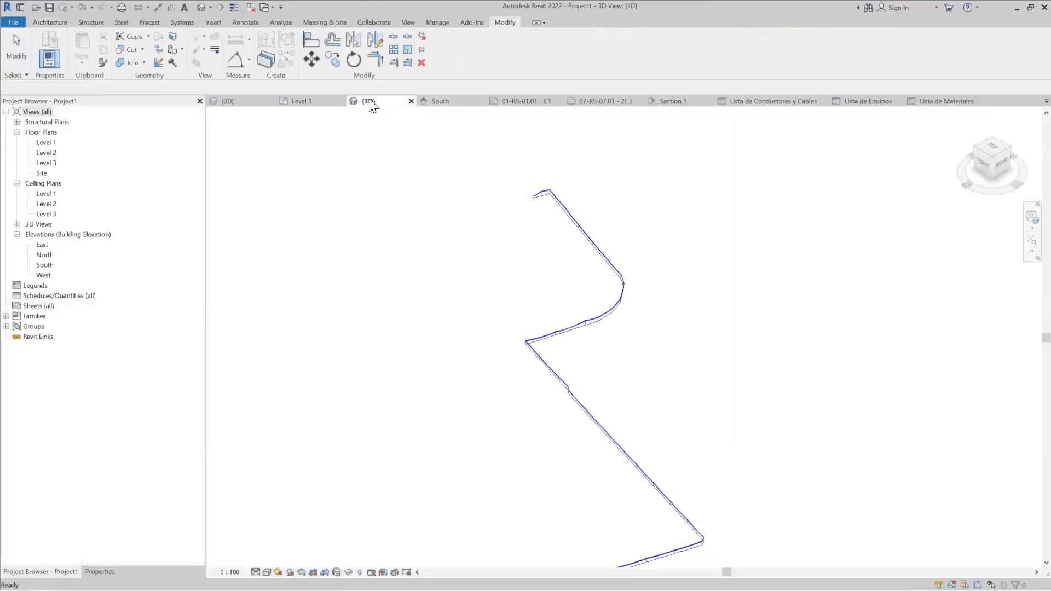
click(312, 100)
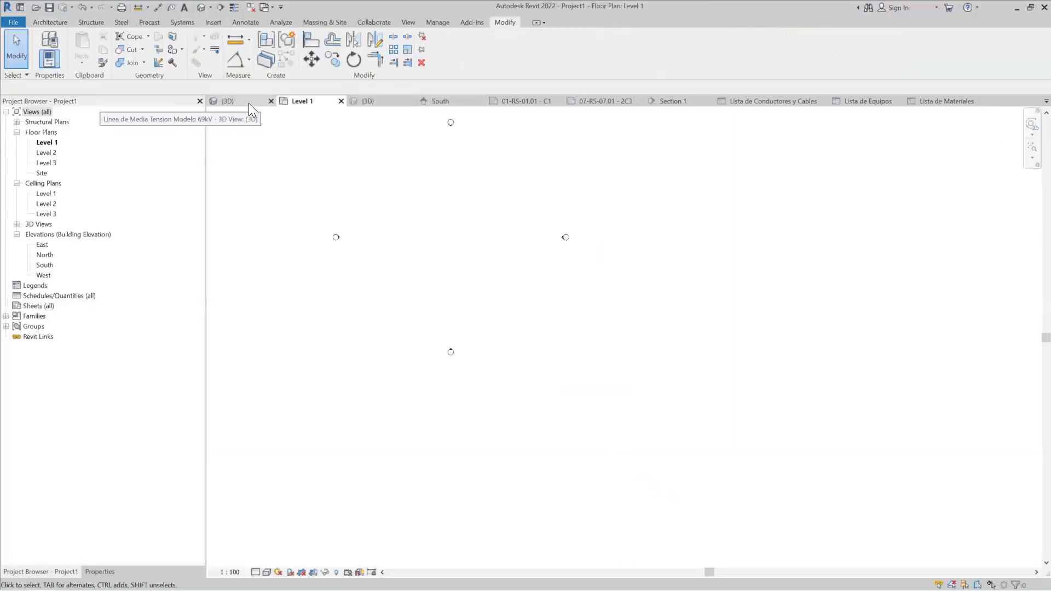
click(249, 103)
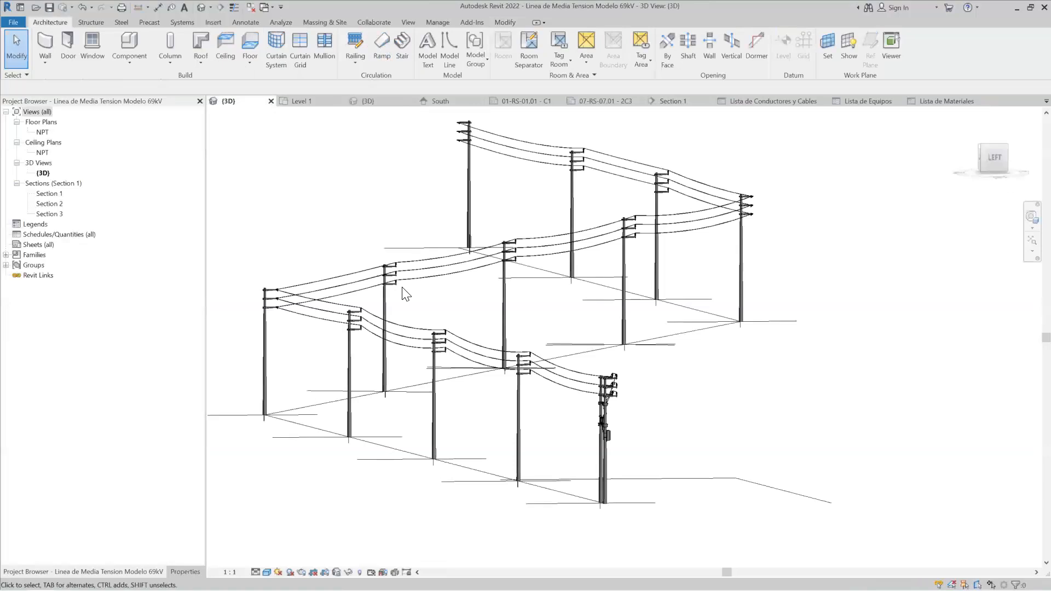
click(32, 244)
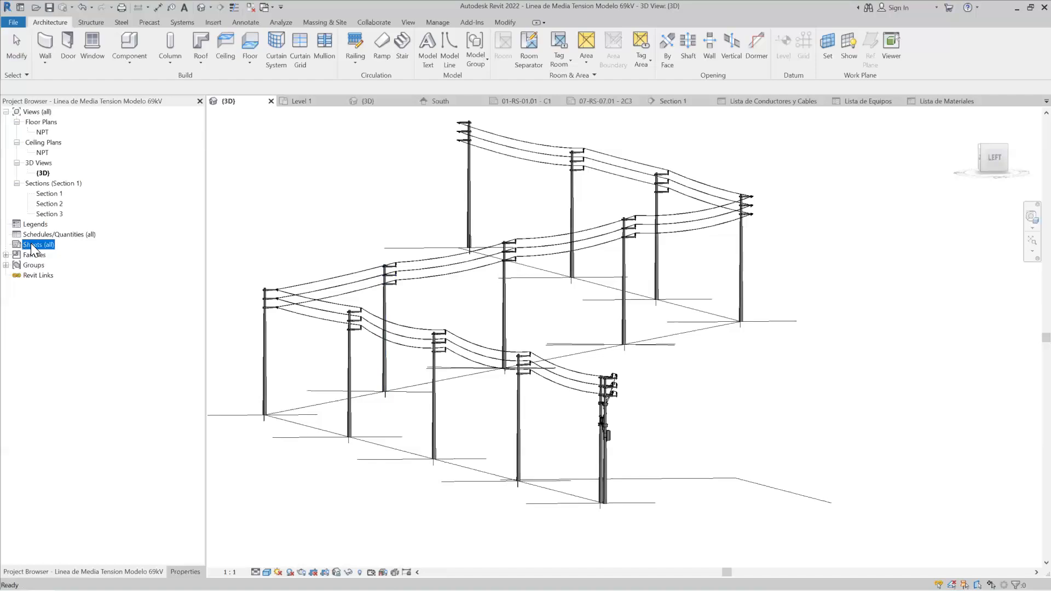
Step: View the 01-RS-01.01 - C1 sheet and return to the 3D view of the 69kV line model
click(518, 104)
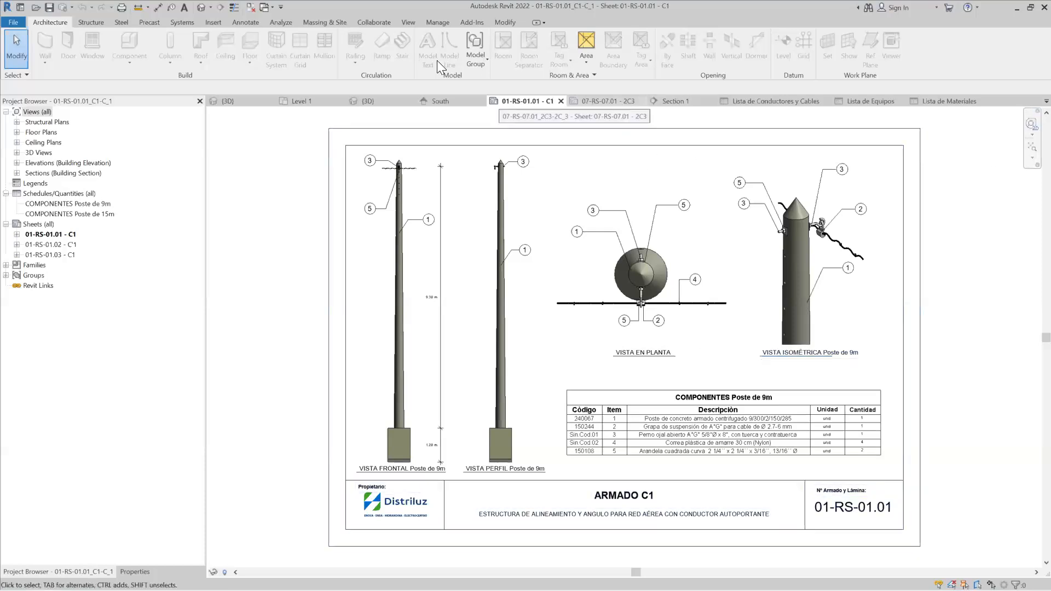
click(356, 101)
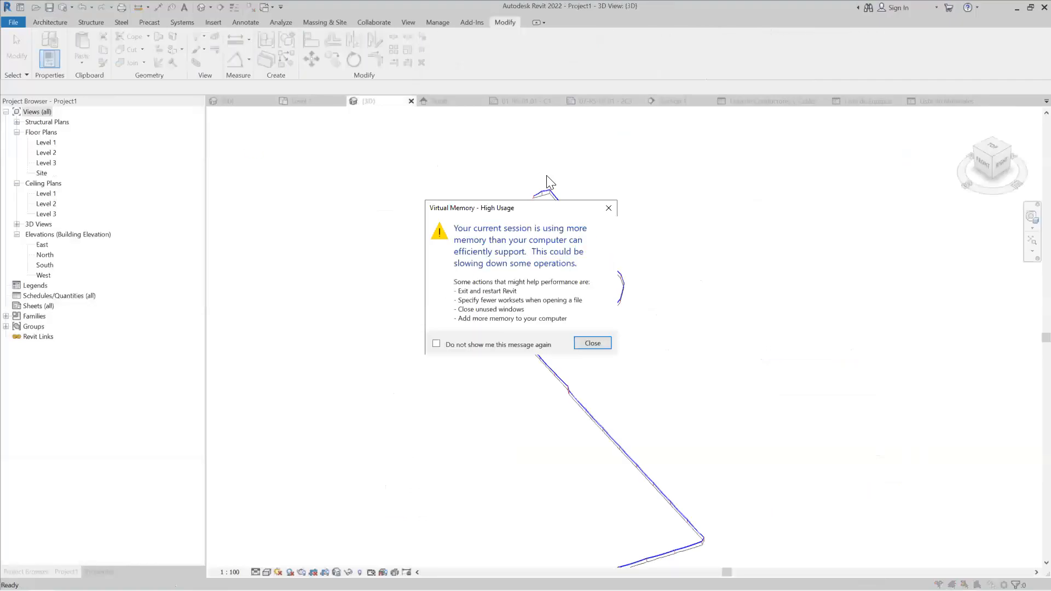
key(Escape)
click(305, 102)
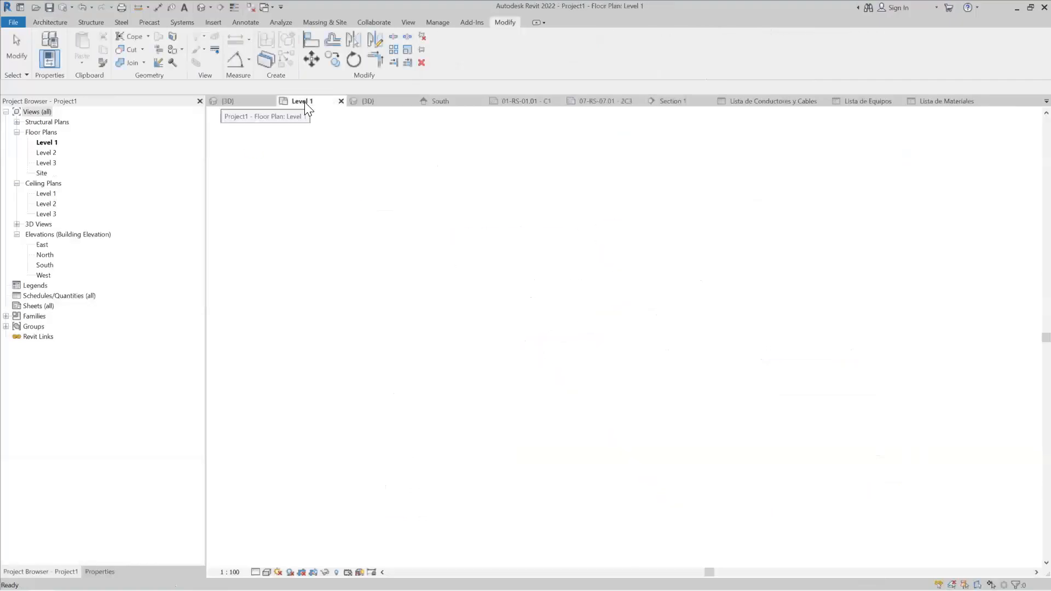
click(251, 103)
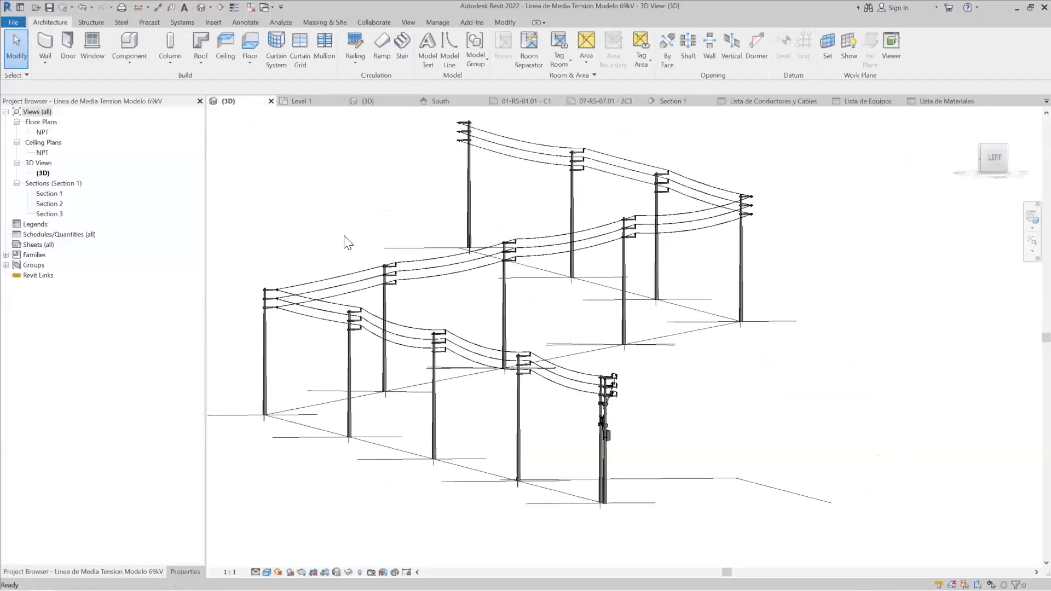
Step: Select the alignment poles and the corner retention pole one after another to inspect the assemblies along the 69kV line
click(624, 264)
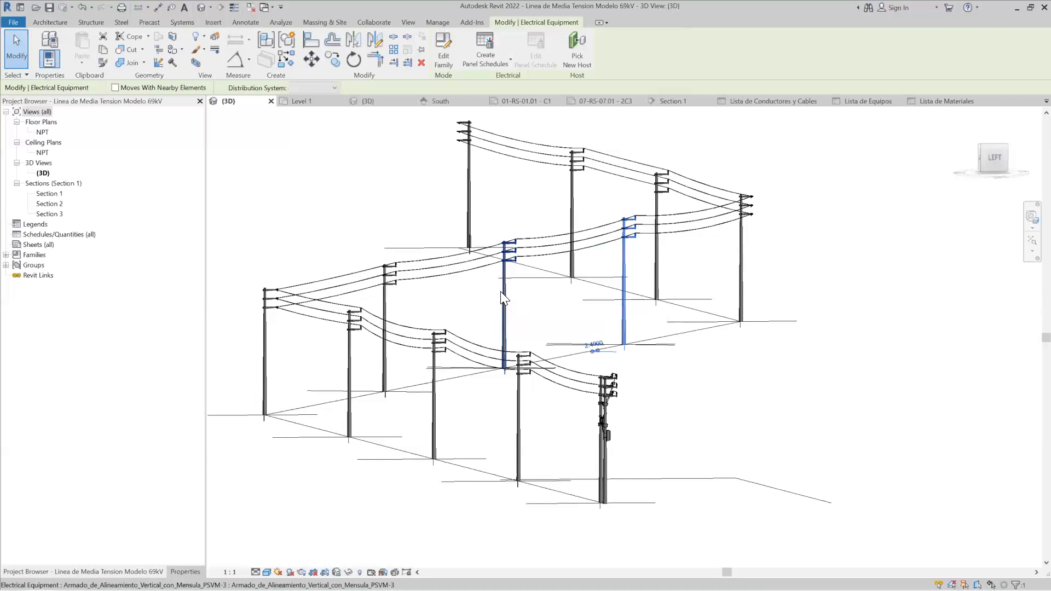
click(385, 299)
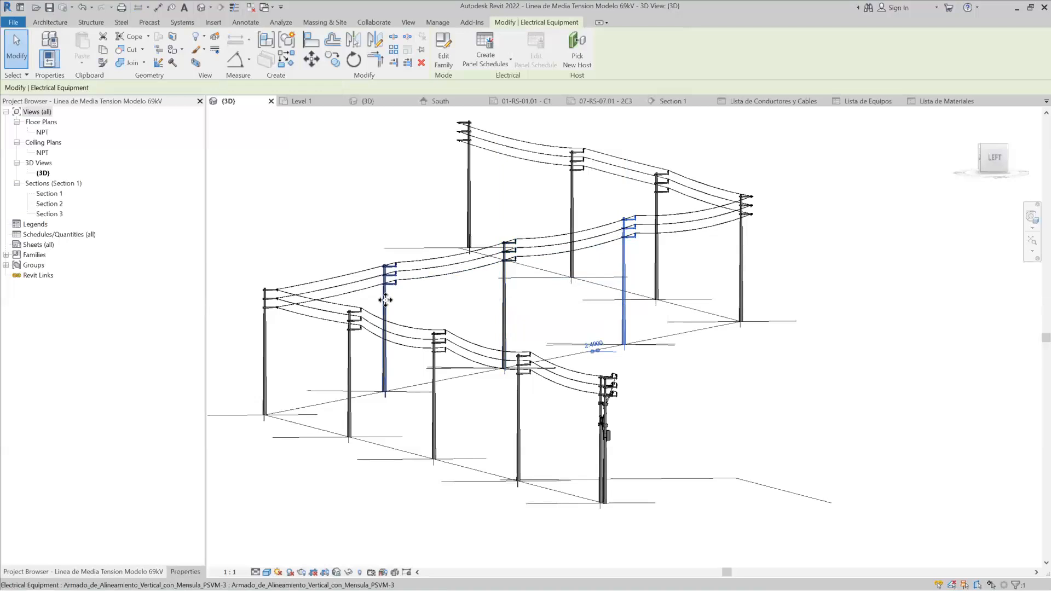
click(264, 333)
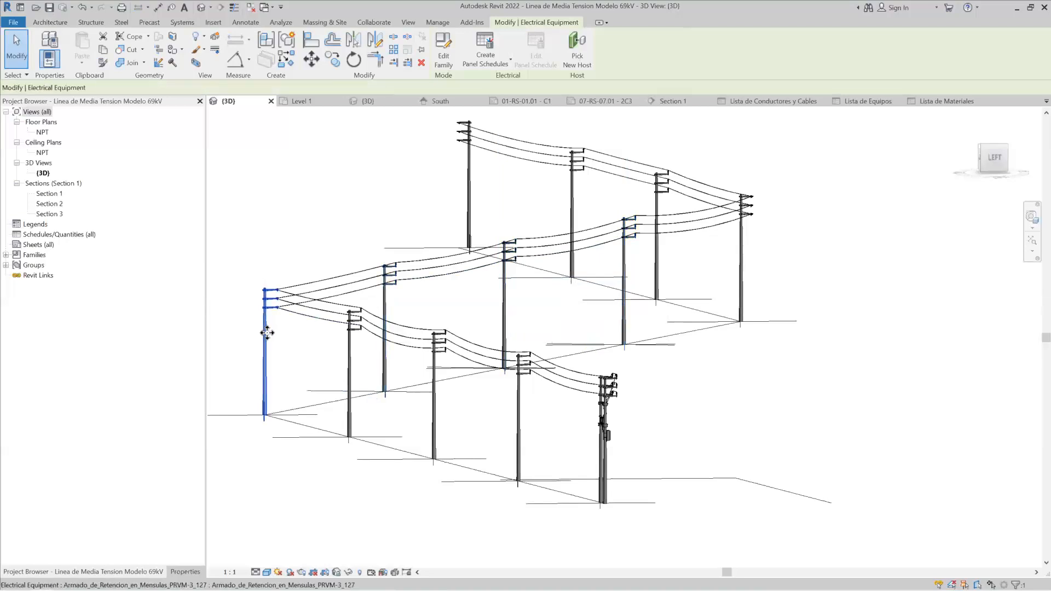
click(348, 363)
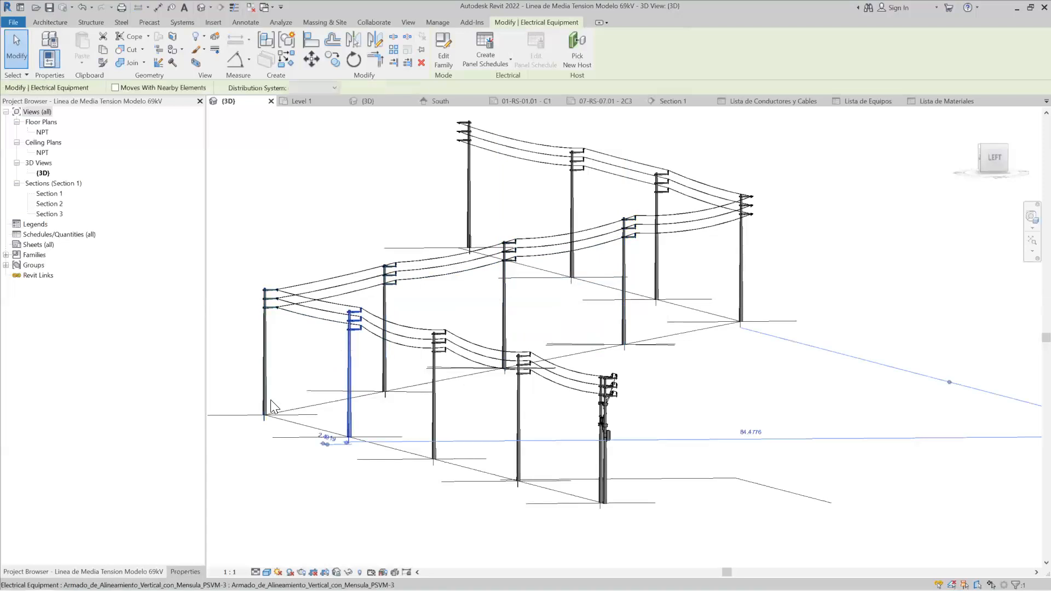
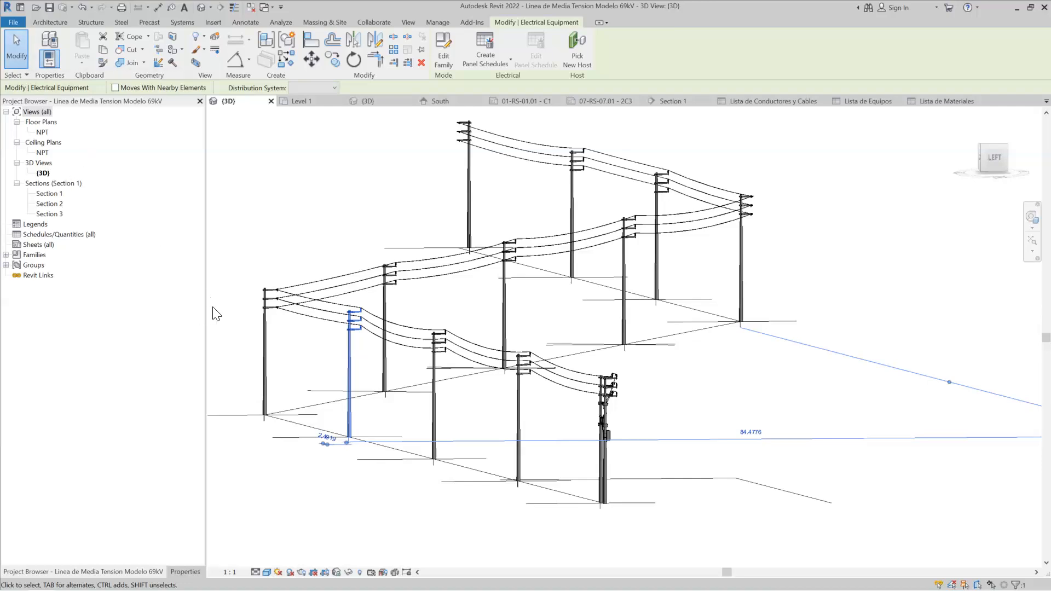
Step: Select the corner retention pole PRVM-3_127 and examine it and the whole 69kV line route from an angled overhead view
scroll(219, 312, up, 3)
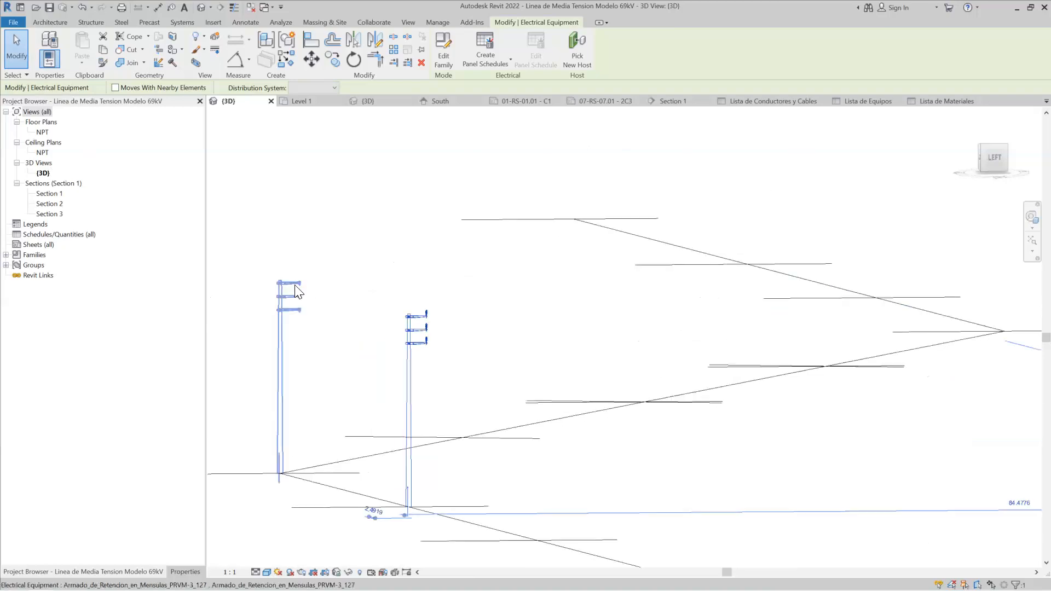
click(295, 285)
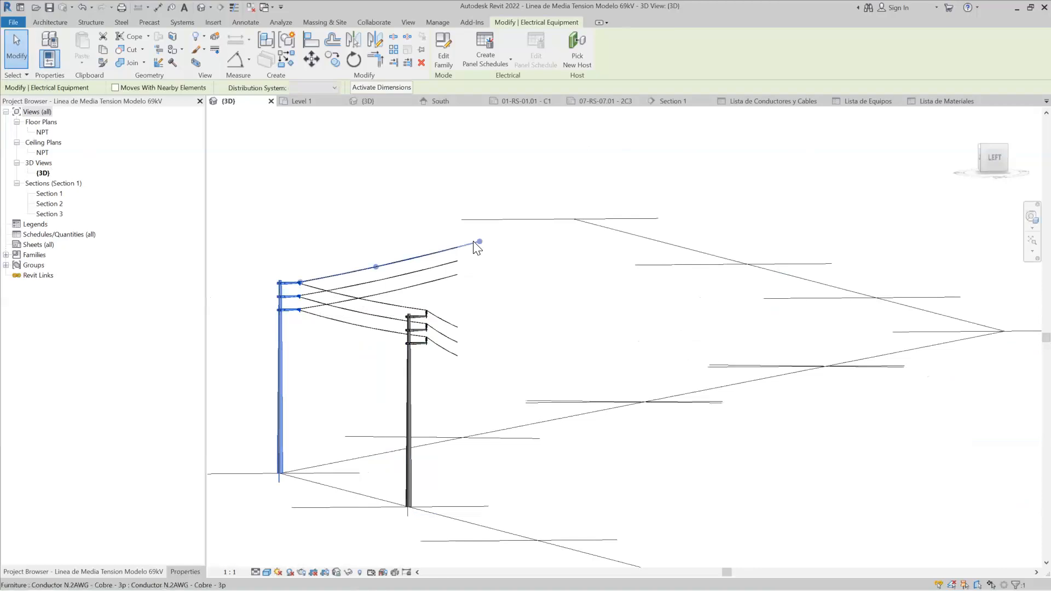
scroll(392, 207, down, 3)
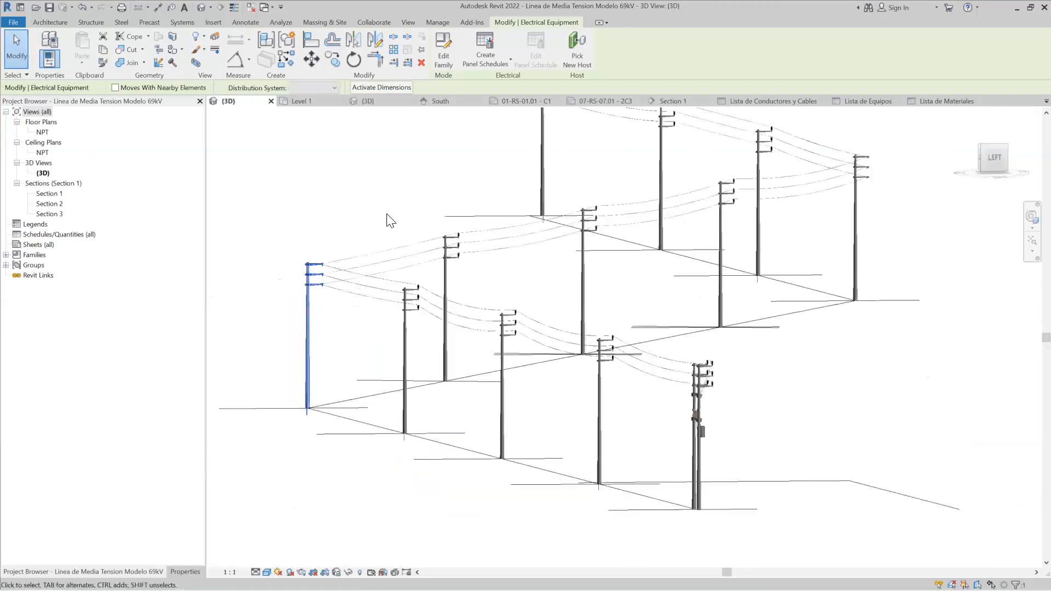
shift+middle_drag(399, 226, 263, 406)
mouse_move(368, 258)
shift+middle_down()
mouse_move(312, 336)
mouse_move(304, 315)
mouse_move(347, 290)
mouse_move(369, 253)
shift+middle_up()
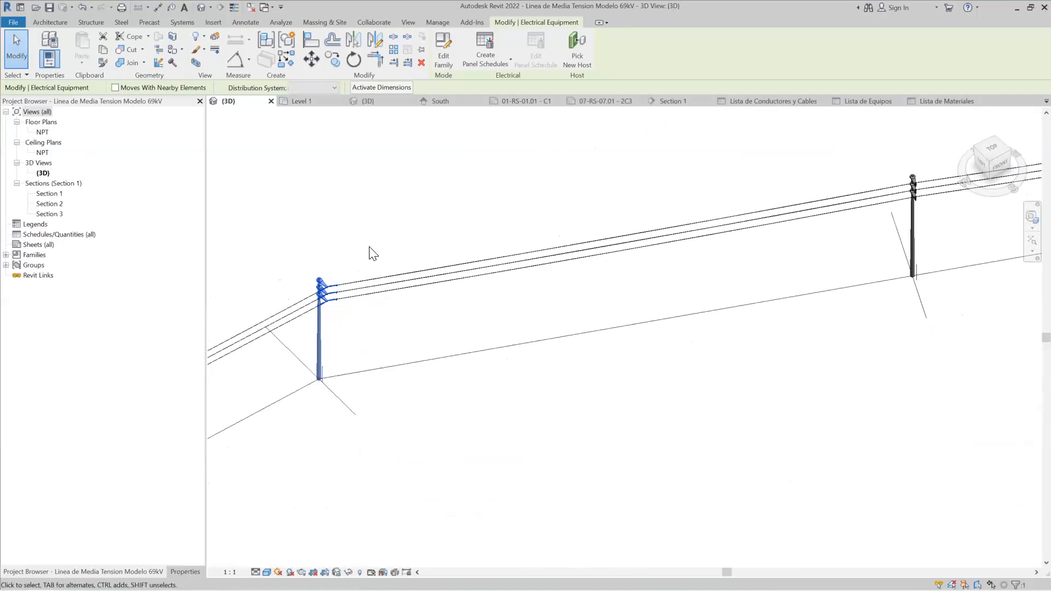
scroll(413, 257, down, 8)
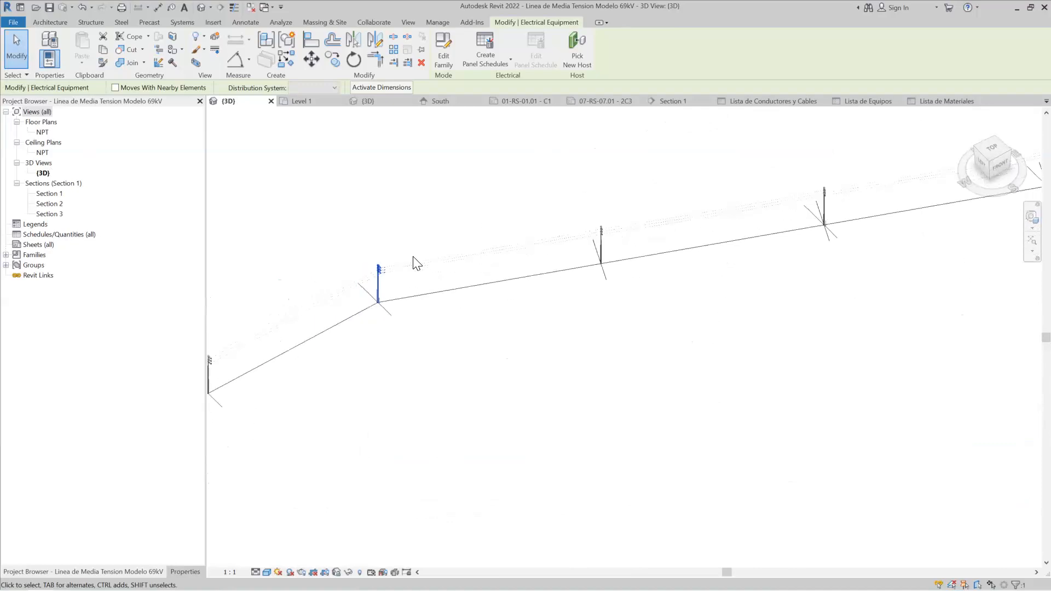
scroll(414, 263, down, 5)
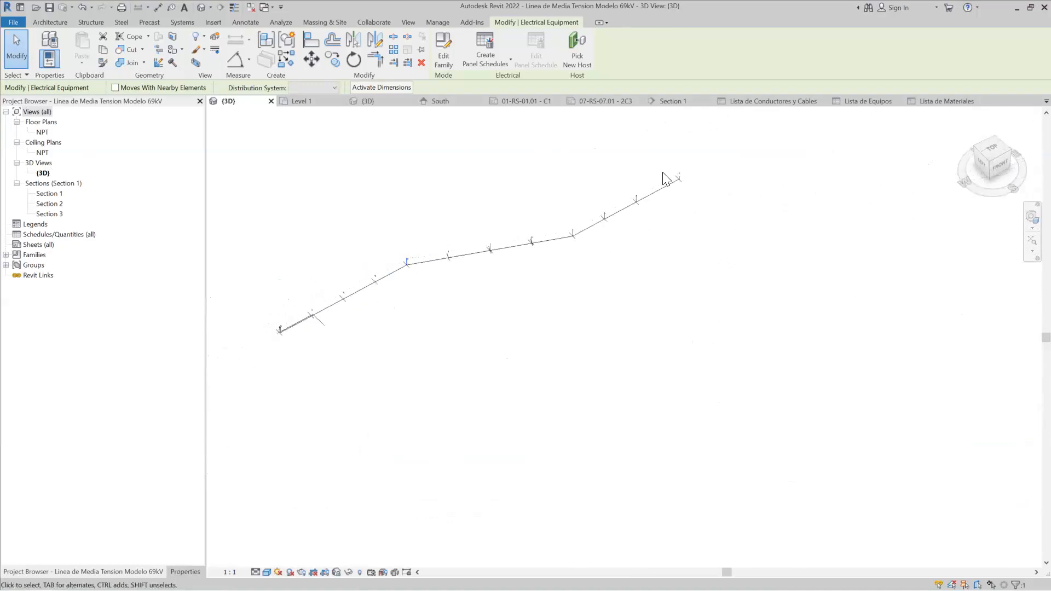
scroll(663, 172, up, 3)
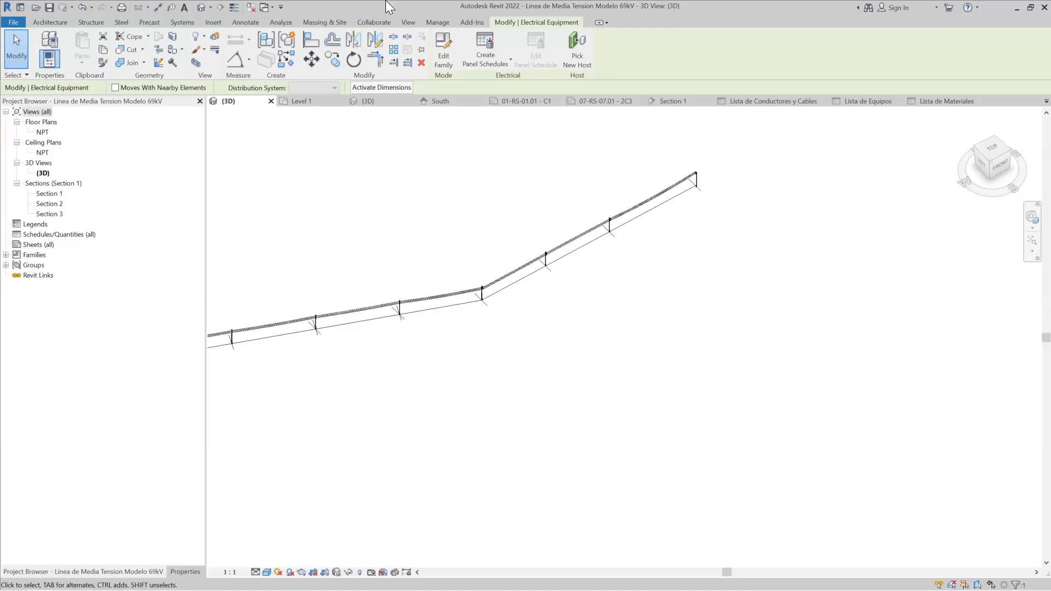
click(183, 23)
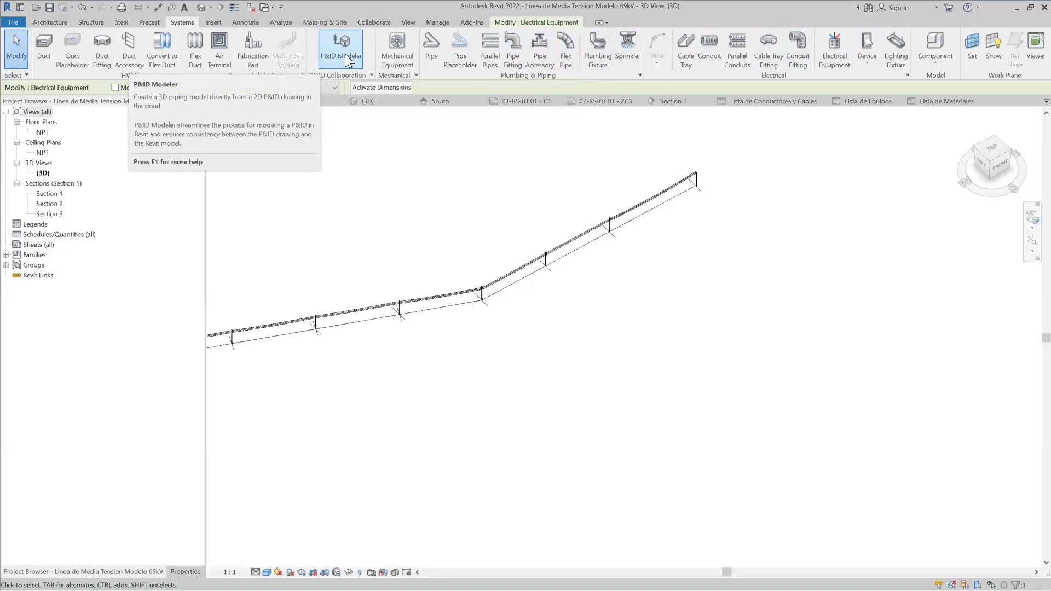
click(119, 25)
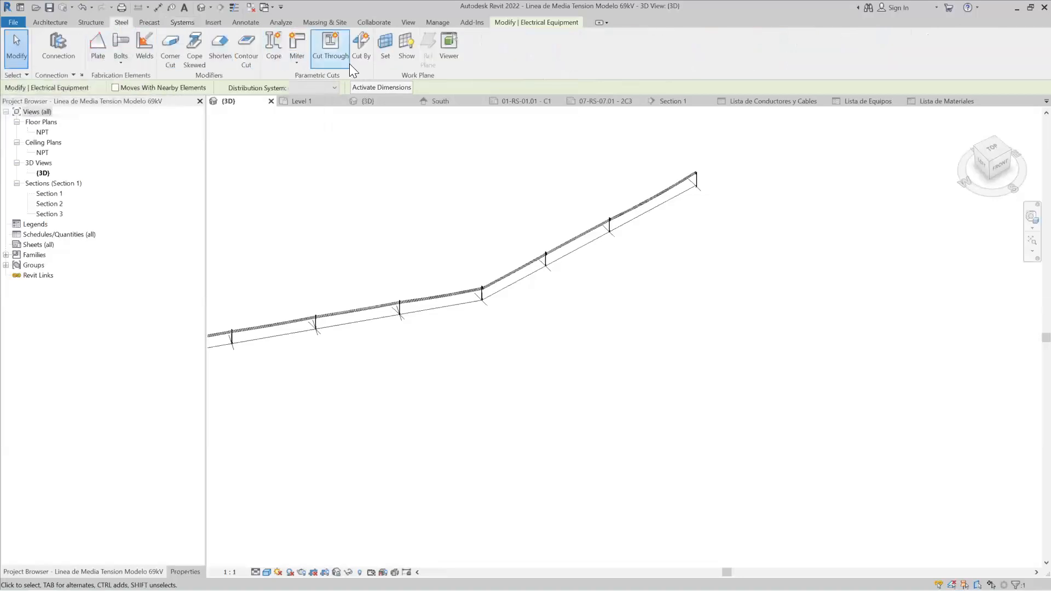
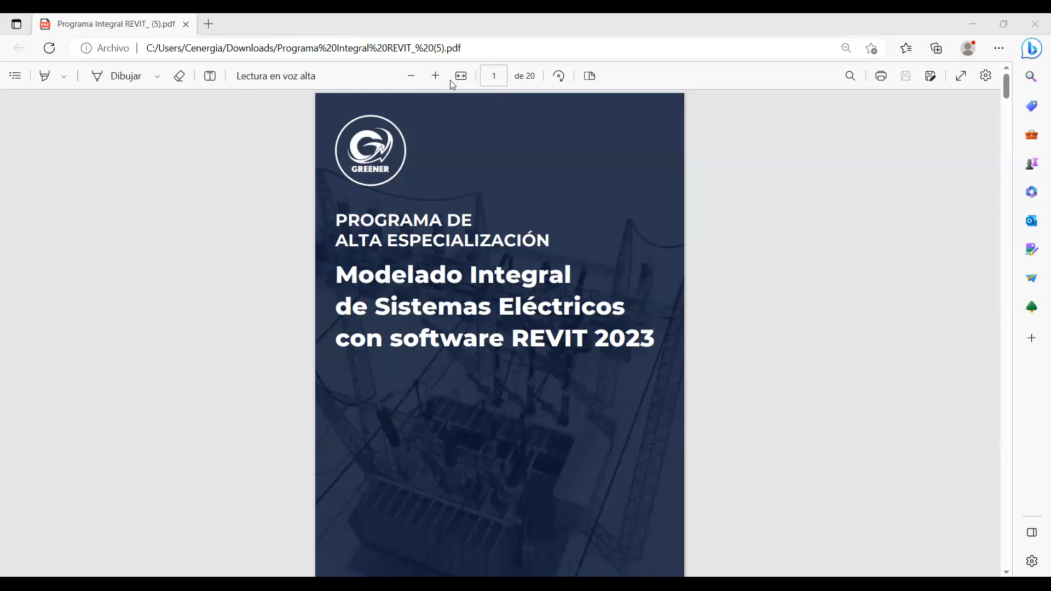
Step: Switch to the Programa Integral REVIT PDF in the browser, read its Sobre el programa page and present the document full screen from the cover
scroll(477, 171, down, 10)
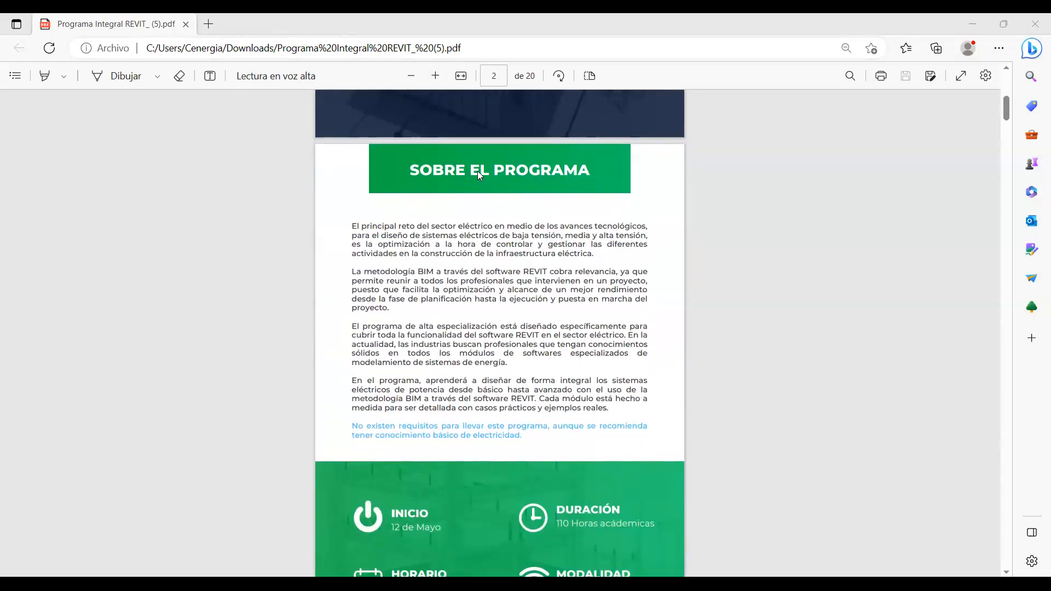
scroll(476, 170, down, 1)
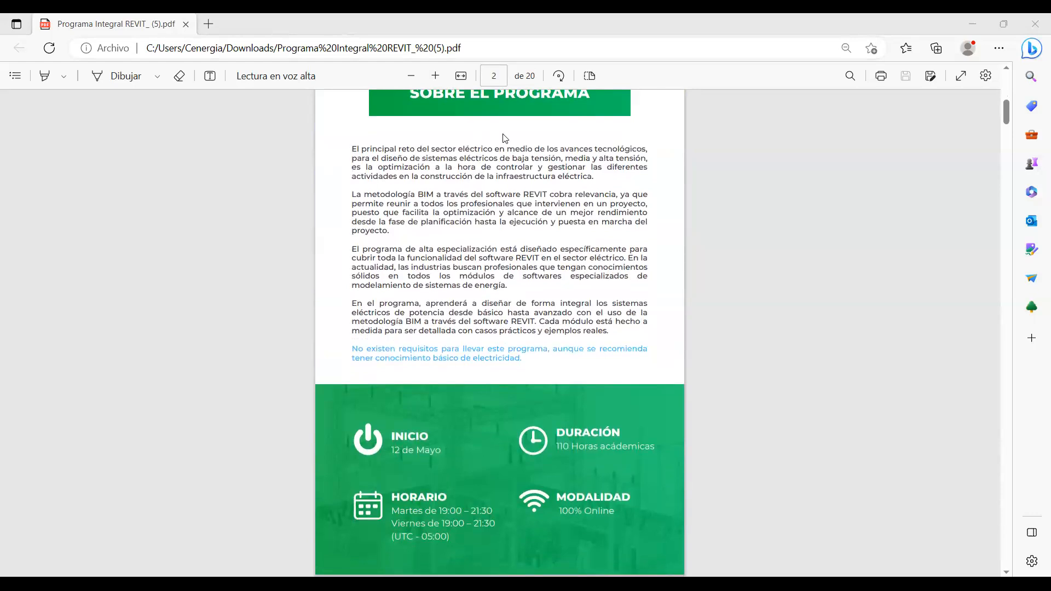
scroll(512, 209, down, 1)
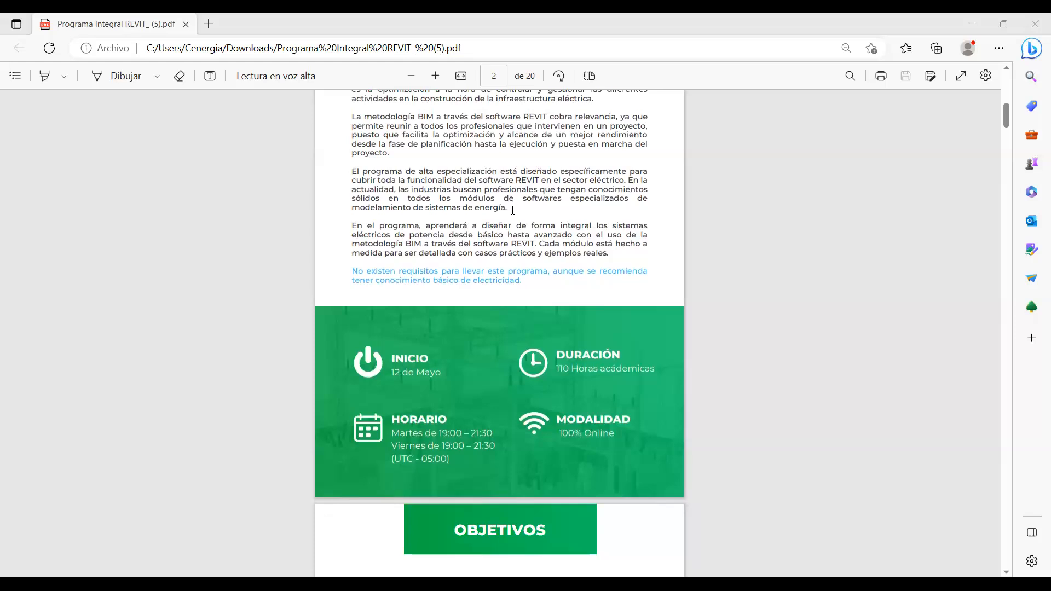
scroll(513, 210, up, 1)
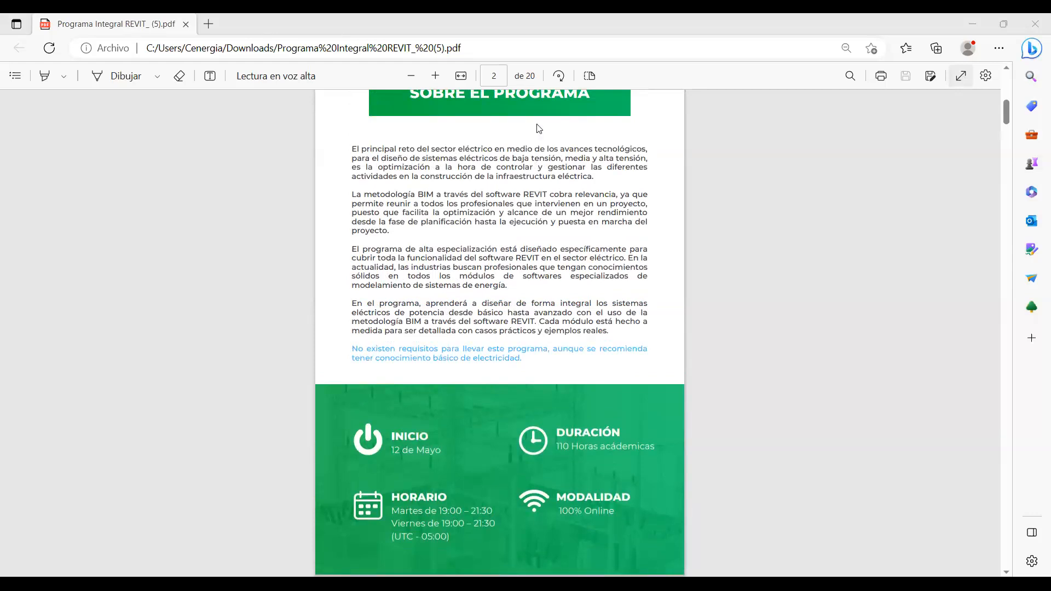
key(F11)
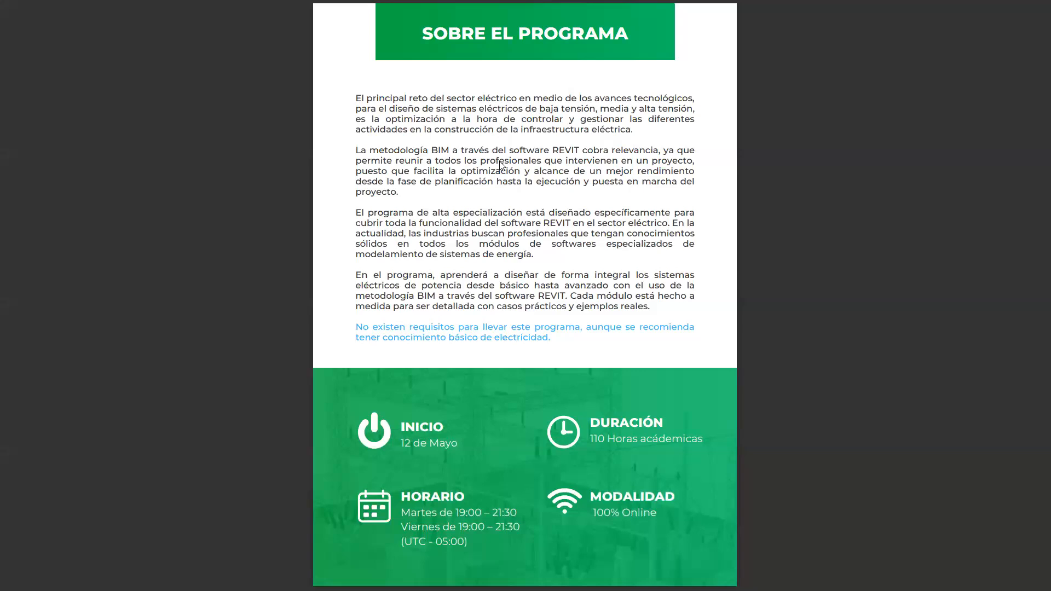
scroll(586, 164, up, 1)
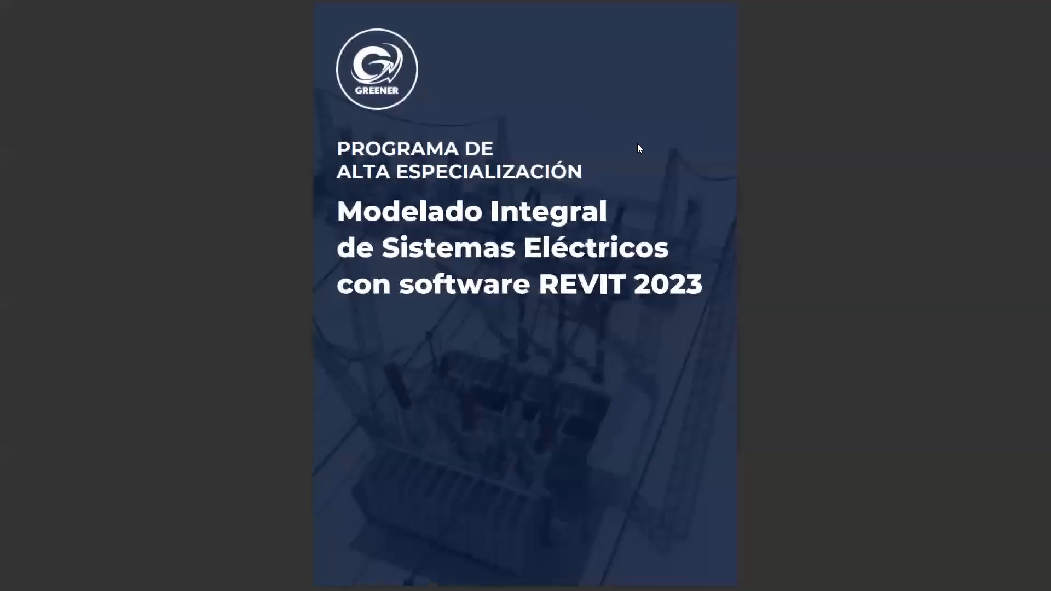